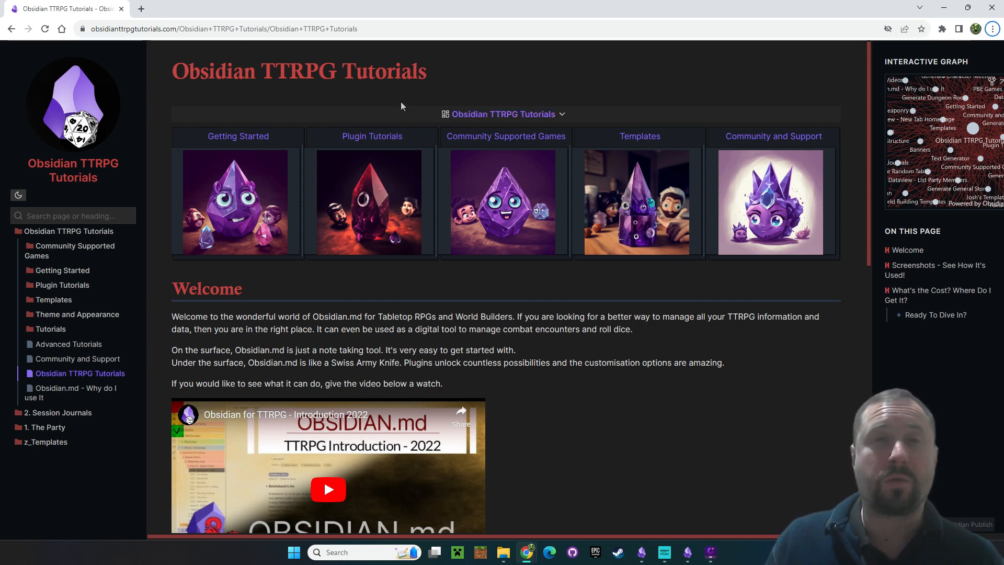
Open the Plugin Tutorials page and examine its Core, Generic and TTRPG/Worldbuilder plugin tables
left_click(381, 137)
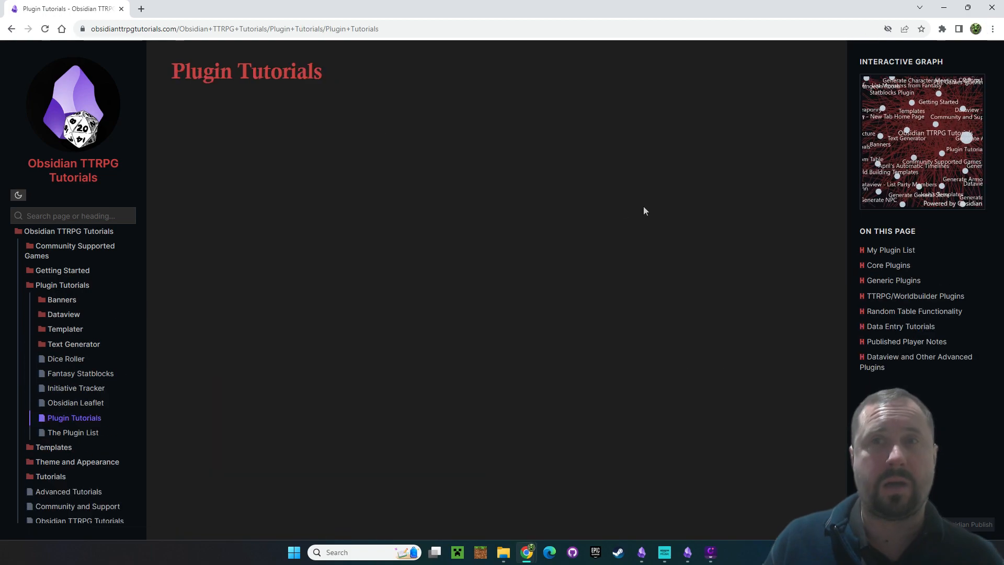
scroll(703, 283, "down", 4)
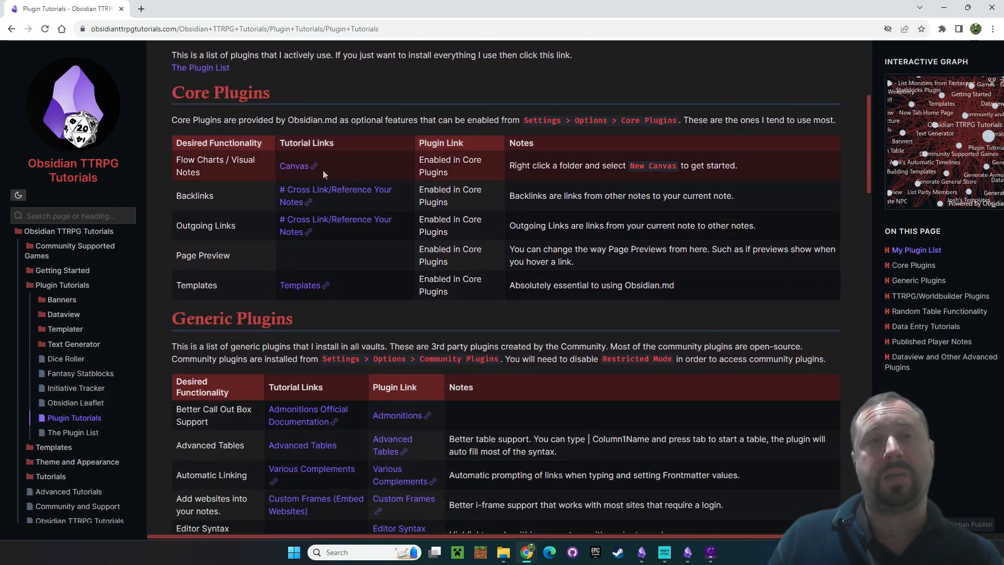
scroll(295, 236, "up", 3)
scroll(381, 187, "down", 15)
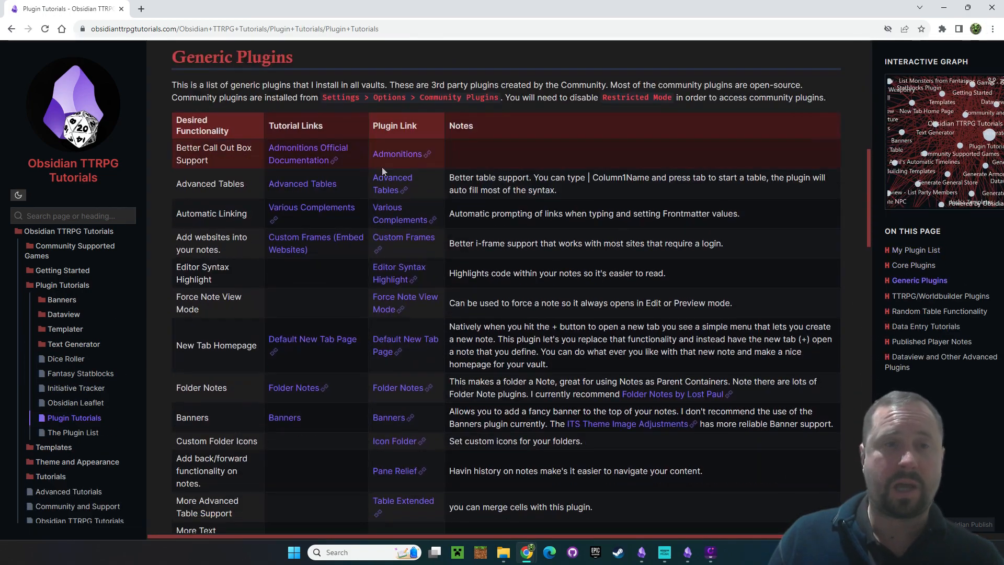
scroll(381, 187, "down", 8)
scroll(198, 153, "up", 3)
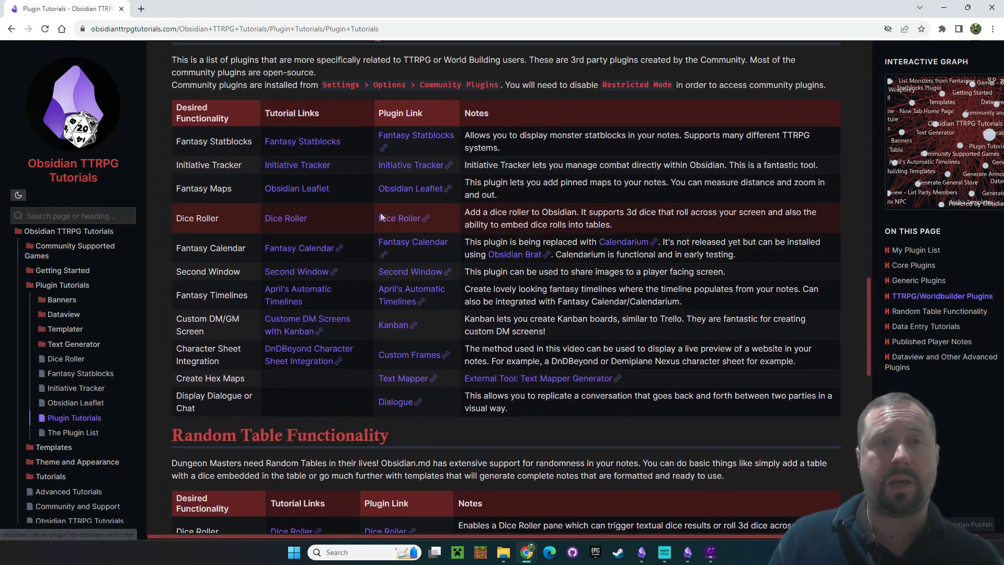
scroll(199, 153, "up", 1)
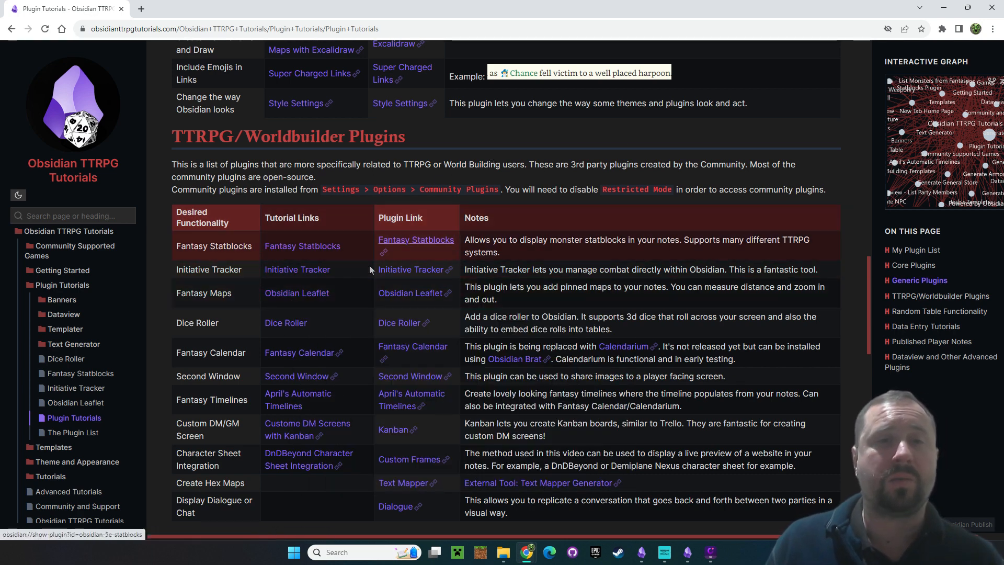
Open the Fantasy Statblocks tutorial and look over its example Goblin statblock
left_click(302, 246)
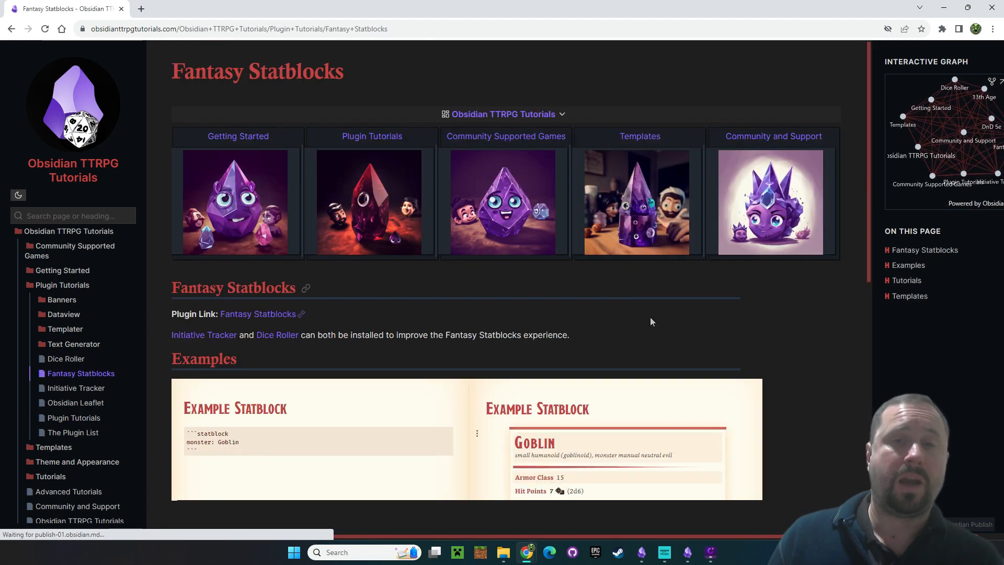
scroll(456, 157, "down", 7)
scroll(457, 157, "up", 4)
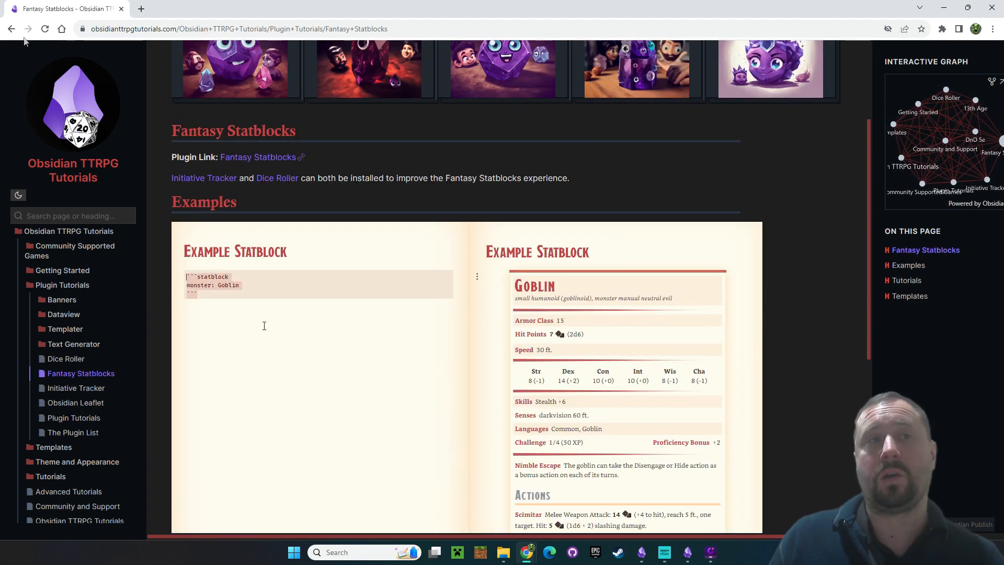
Return to the plugin list and open the Initiative Tracker tutorial to review its encounter demo, supplementing plugins and character configuration
key("alt+Left")
scroll(398, 276, "down", 15)
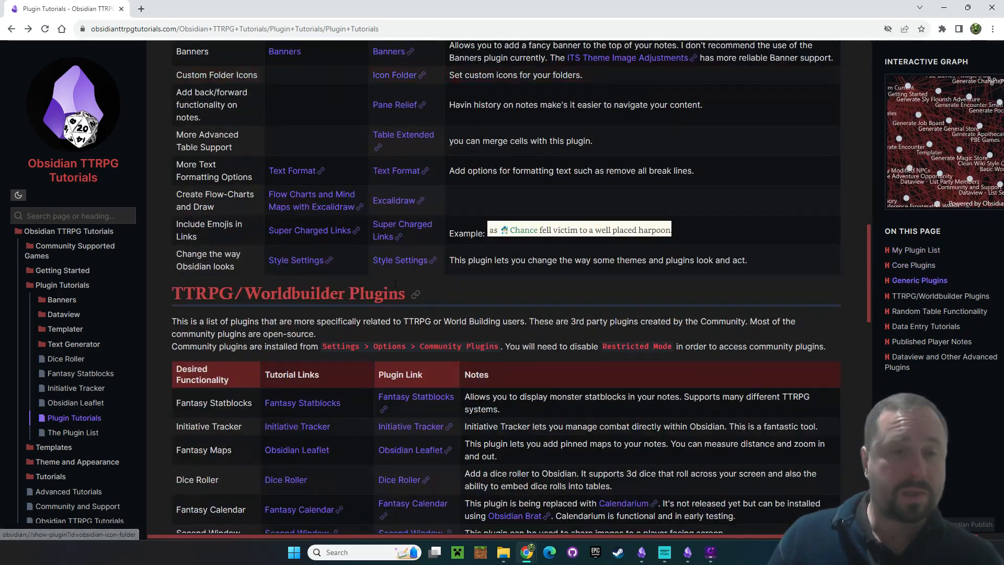
scroll(366, 340, "down", 1)
left_click(302, 376)
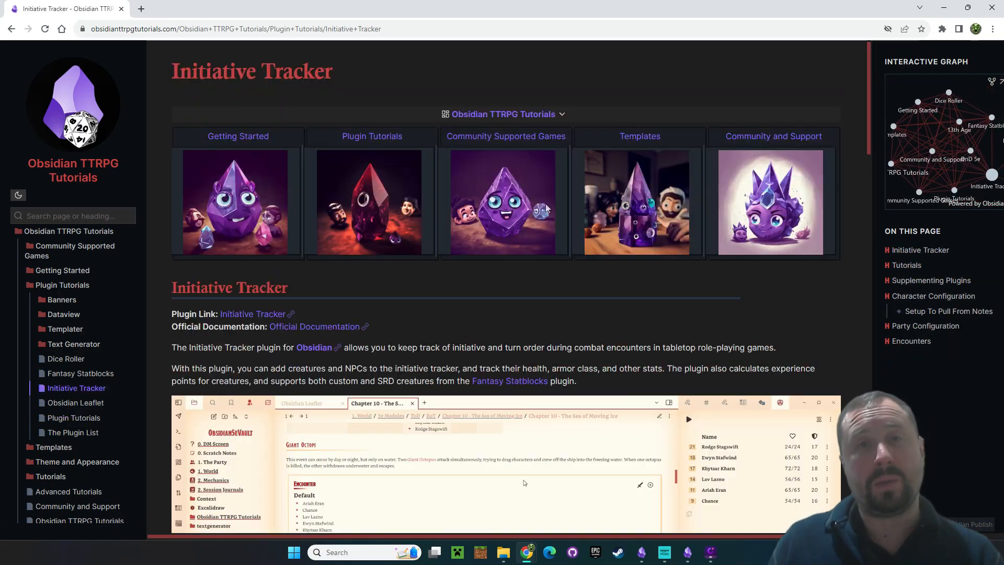
scroll(571, 186, "down", 2)
scroll(610, 206, "down", 3)
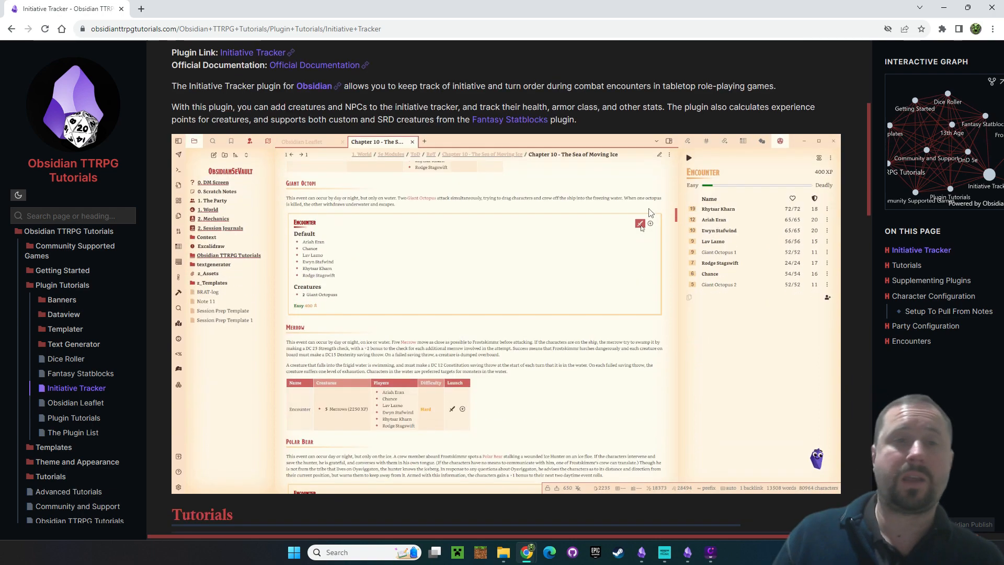
scroll(487, 183, "up", 3)
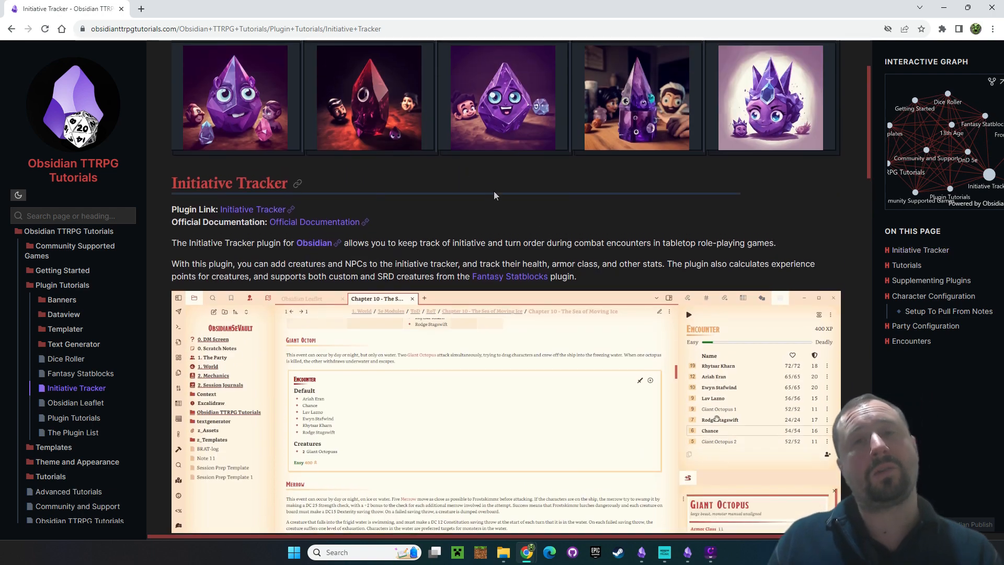
scroll(494, 191, "down", 7)
scroll(507, 203, "down", 3)
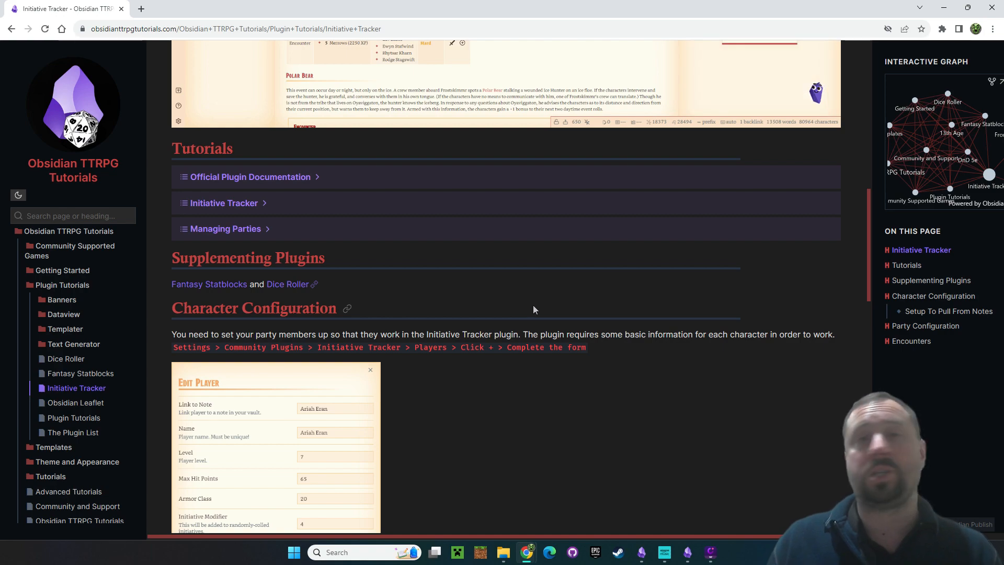
scroll(539, 303, "up", 10)
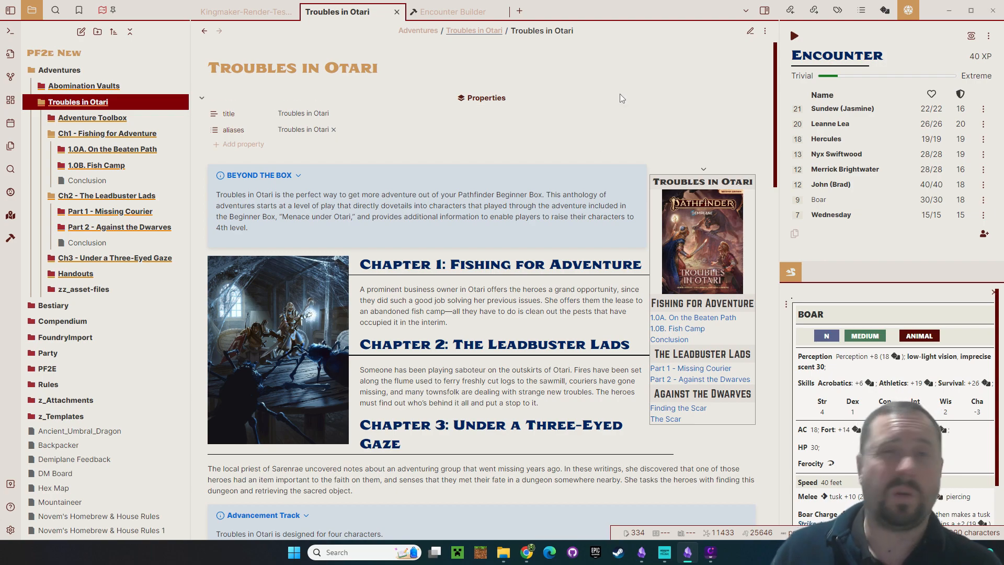
In Obsidian, skim the Troubles in Otari adventure note and open the 1.0A. On the Beaten Path note
scroll(628, 102, "down", 8)
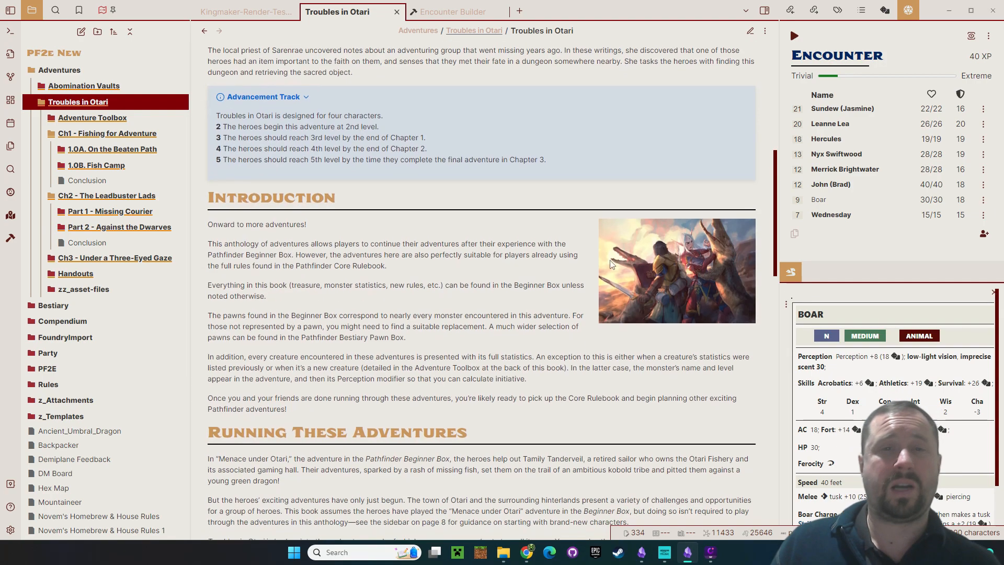
scroll(537, 367, "up", 7)
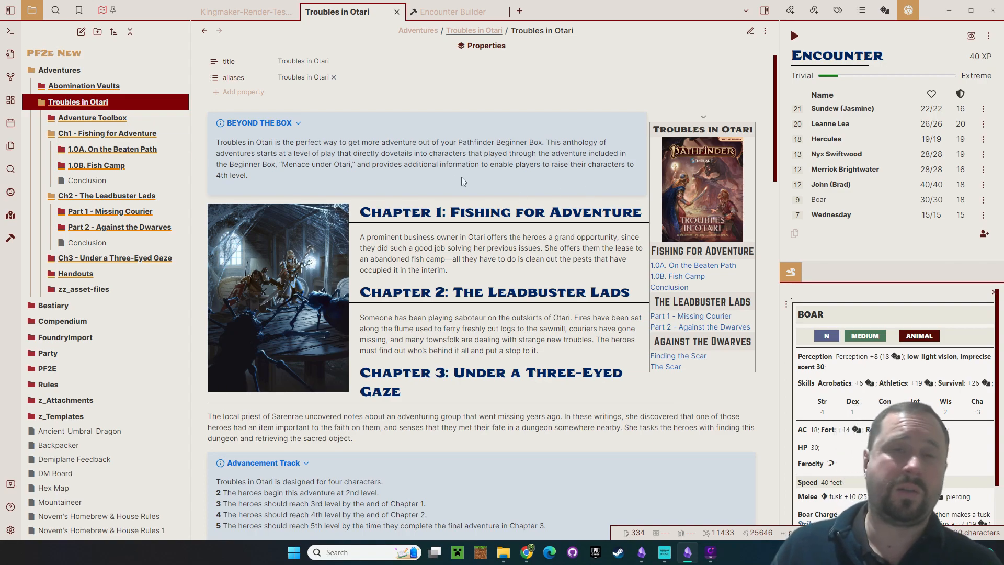
scroll(464, 181, "down", 12)
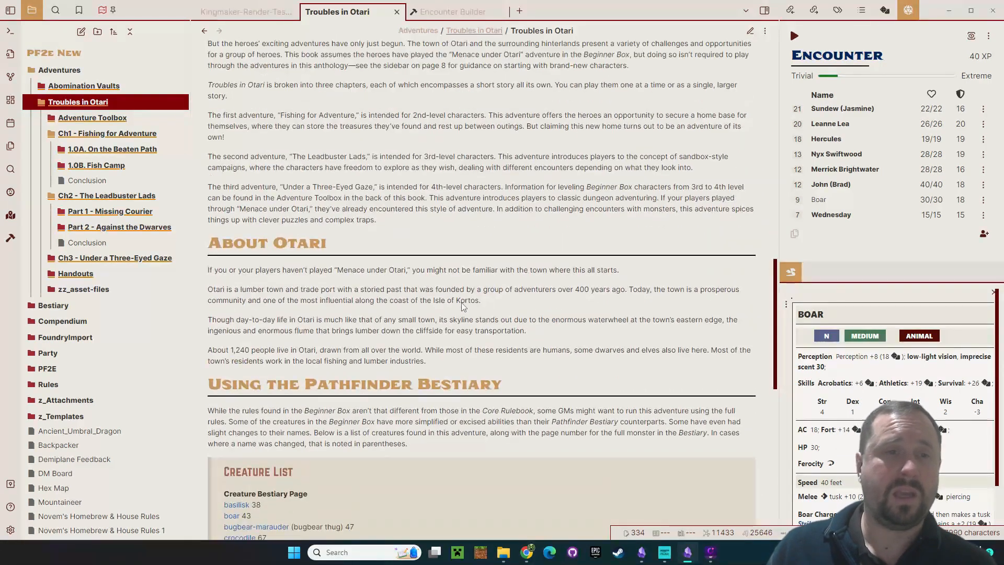
scroll(463, 306, "up", 15)
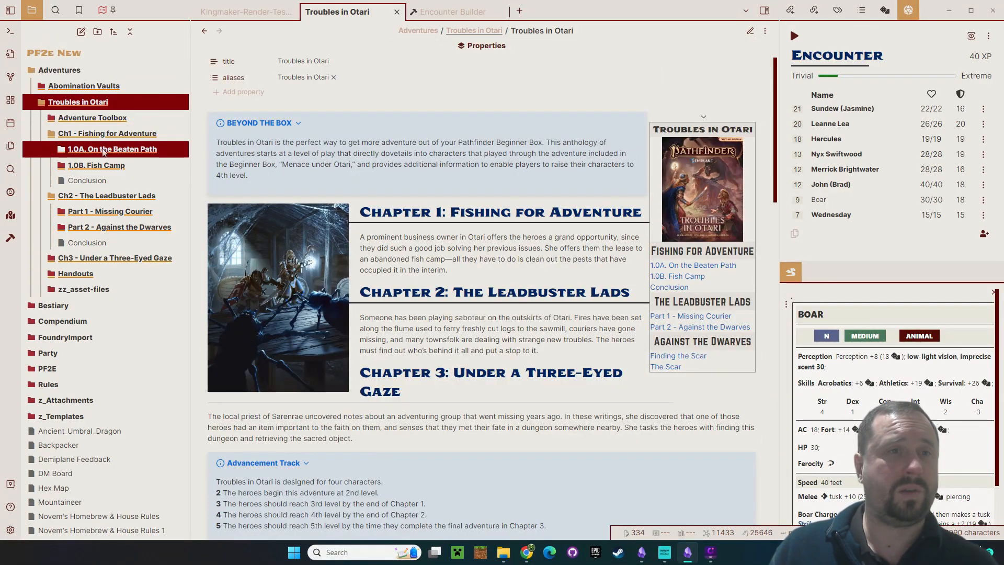
left_click(97, 150)
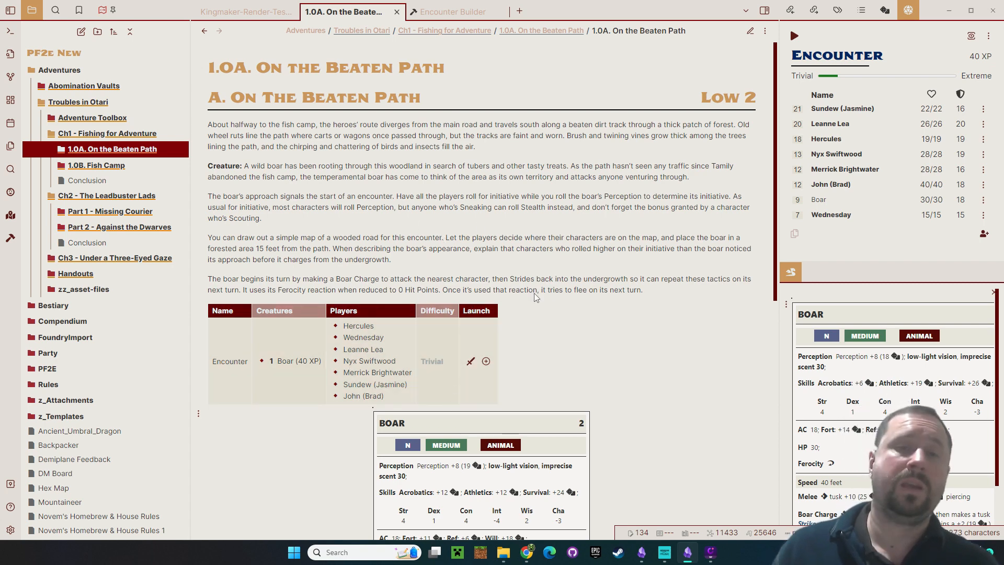
Launch the boar encounter from the note into the initiative tracker and show the Boar's statblock
left_click(468, 364)
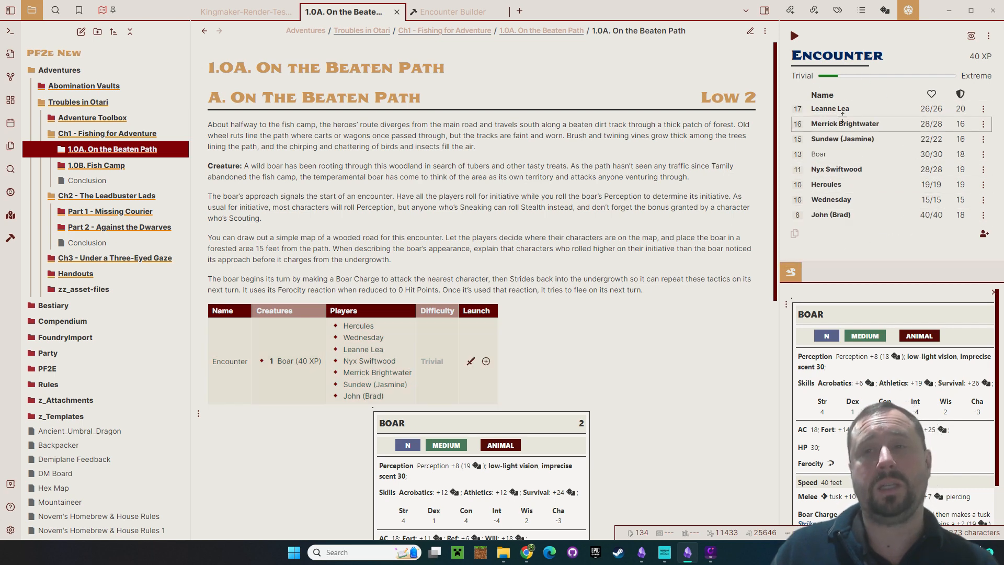
left_click(819, 155)
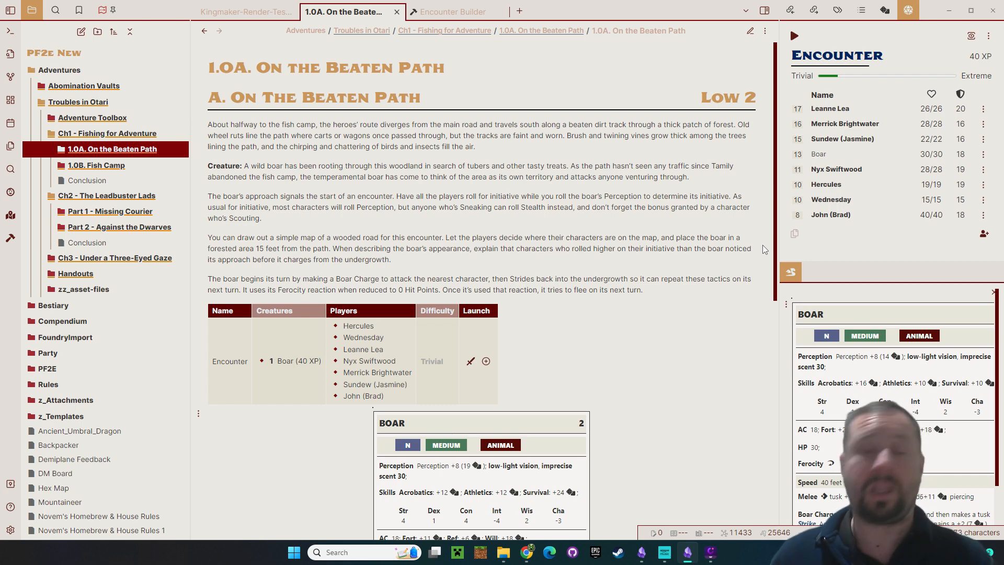
left_click(567, 317)
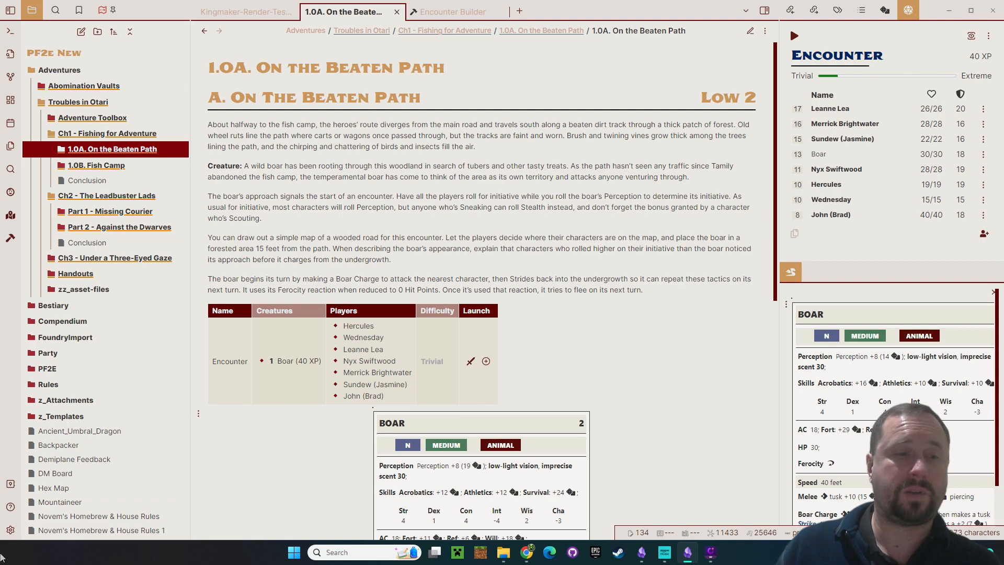
Open the Initiative Tracker plugin settings, review the Basic, Battle and Players sections, and close the settings
left_click(10, 530)
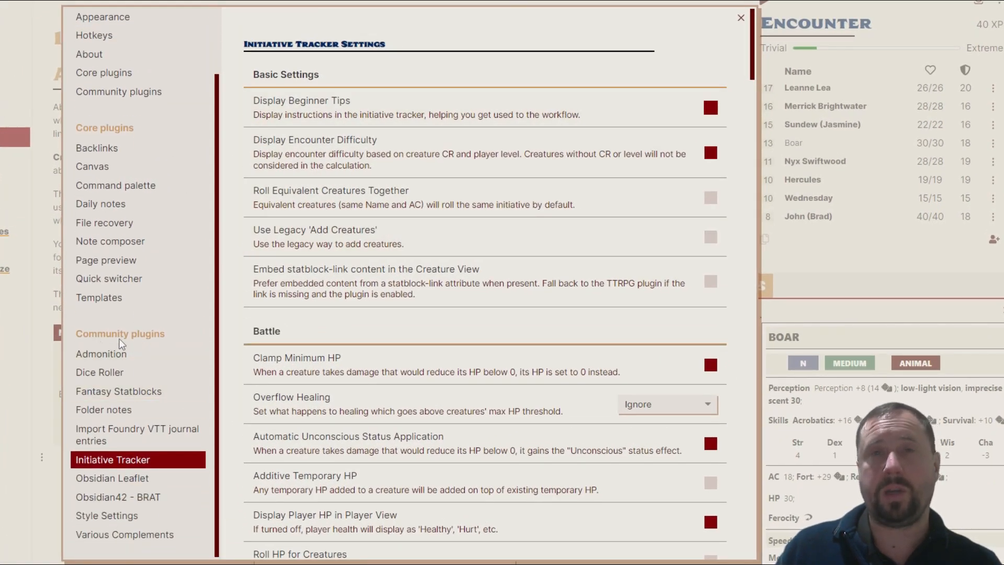
scroll(653, 99, "down", 10)
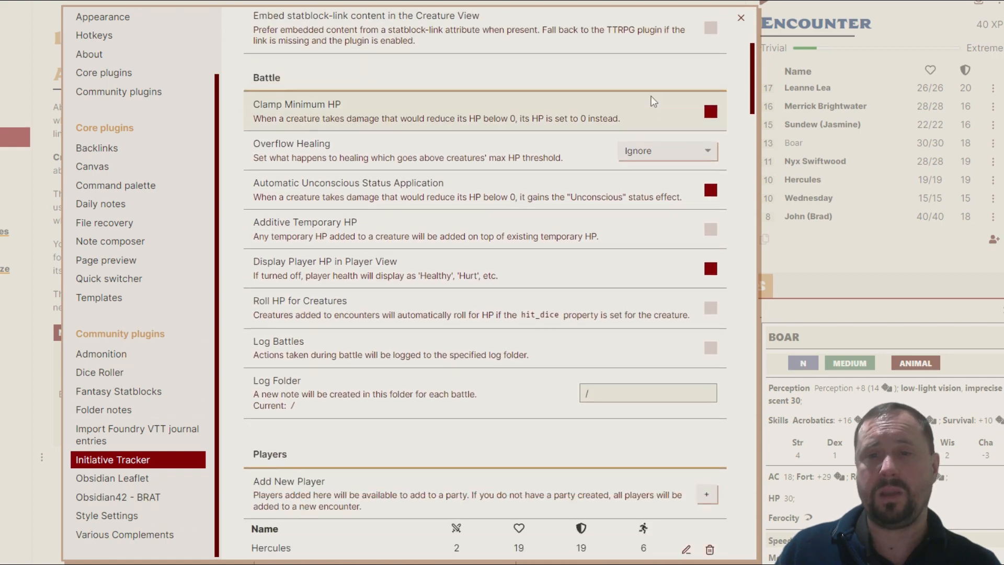
scroll(602, 122, "up", 3)
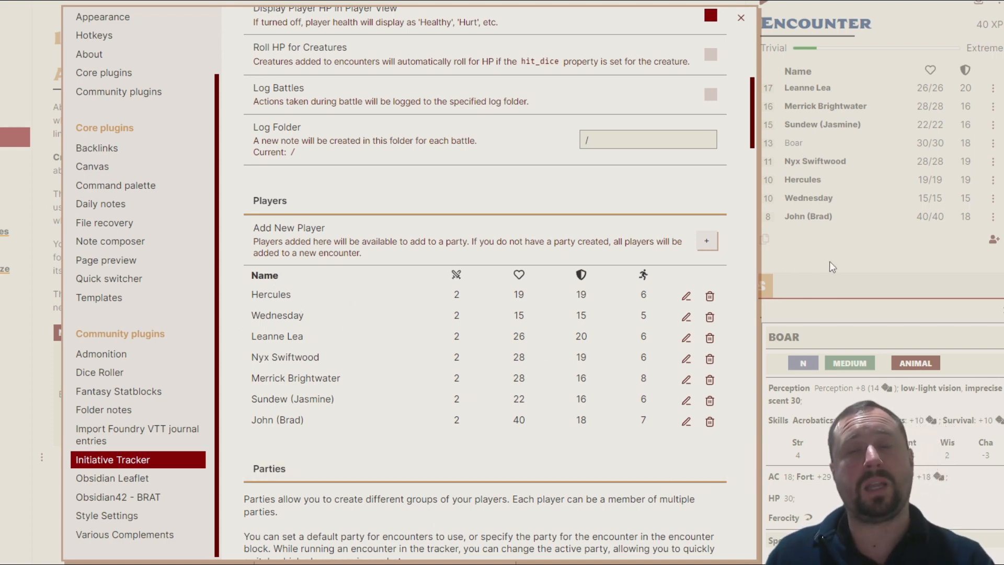
left_click(826, 239)
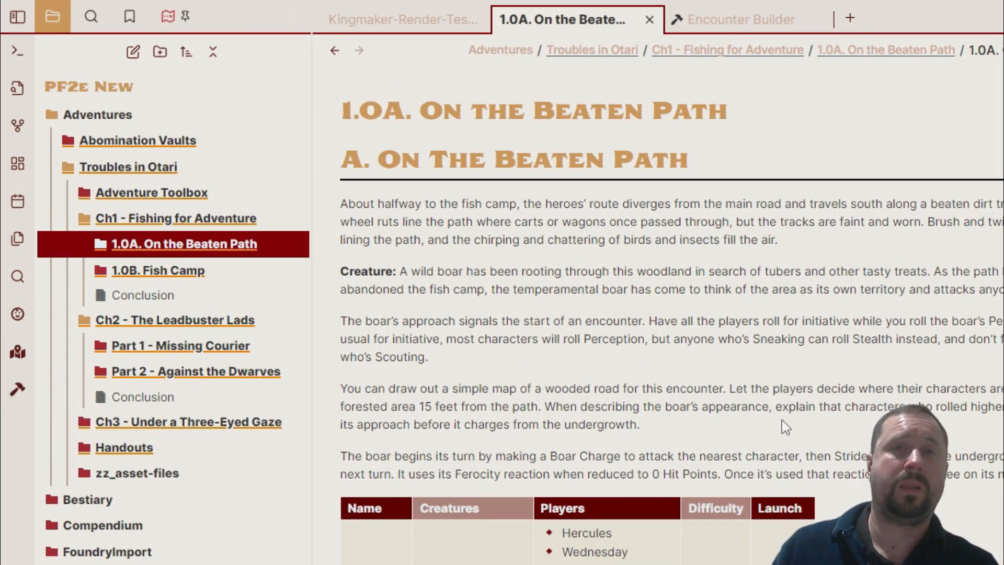
Open the Encounter Builder and look through its creature list
left_click(727, 19)
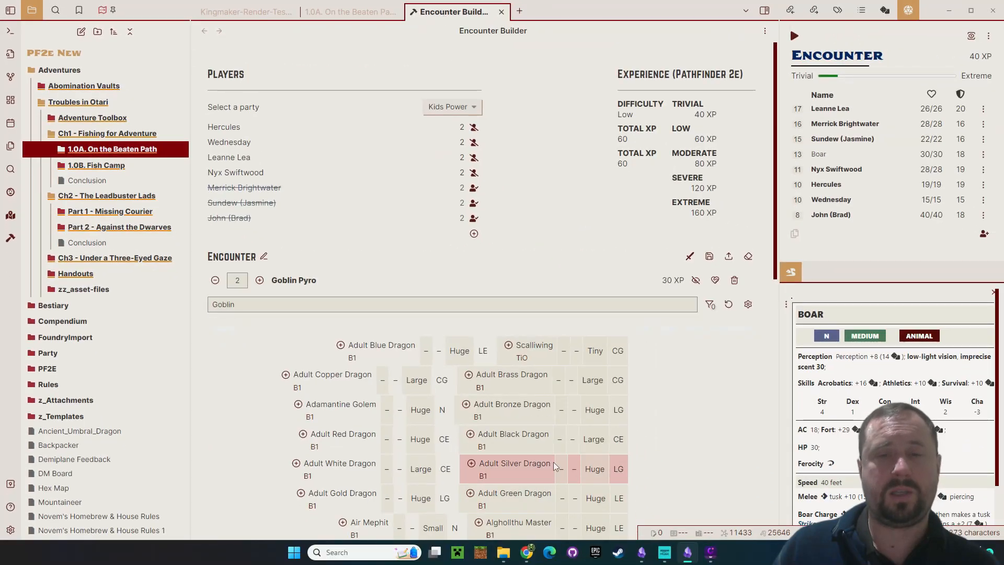
scroll(810, 465, "down", 5)
scroll(735, 419, "up", 5)
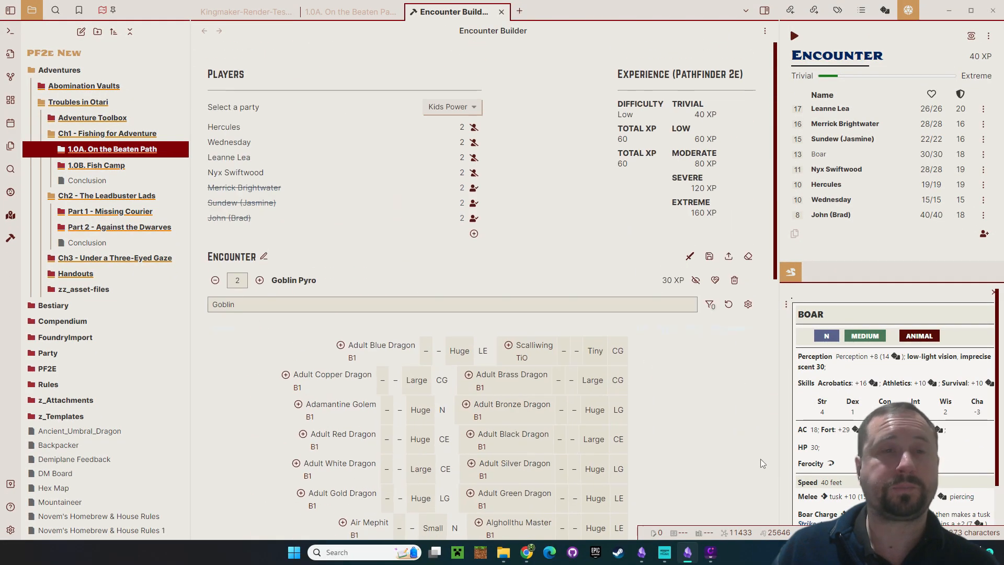
Collapse and re-expand the Players and Experience (Pathfinder 2e) sections of the Encounter Builder
left_click(245, 77)
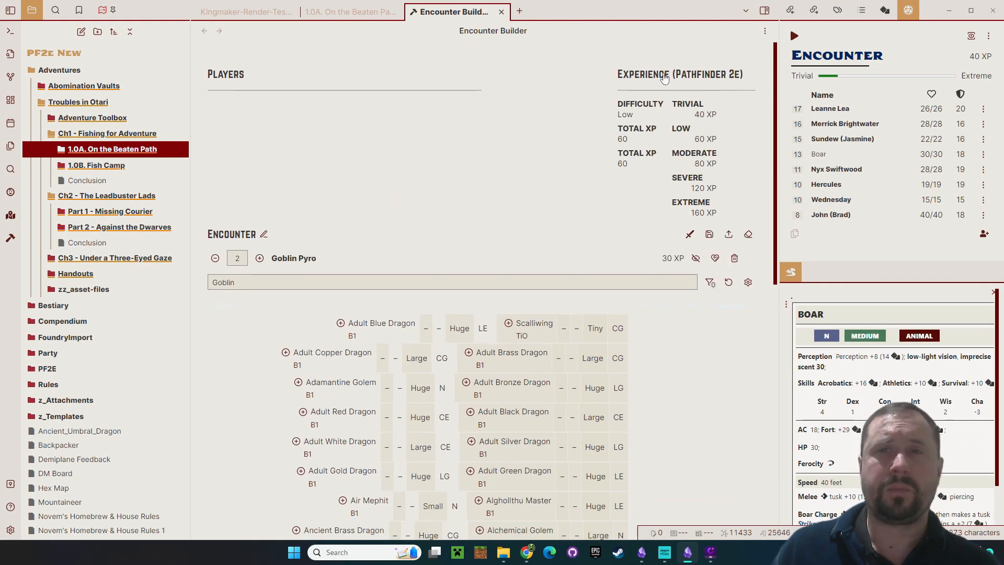
left_click(663, 78)
left_click(234, 73)
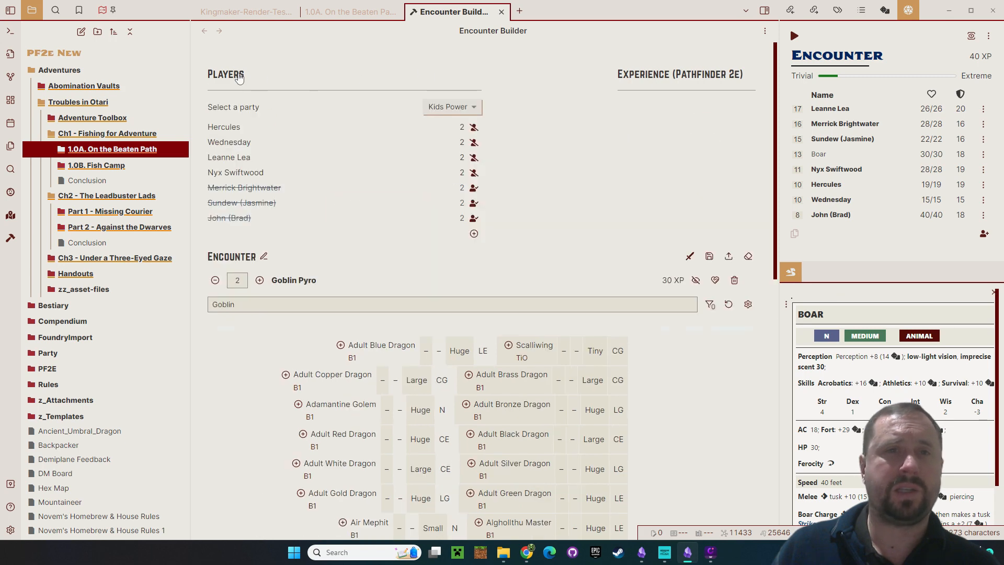
left_click(235, 72)
left_click(678, 88)
left_click(675, 73)
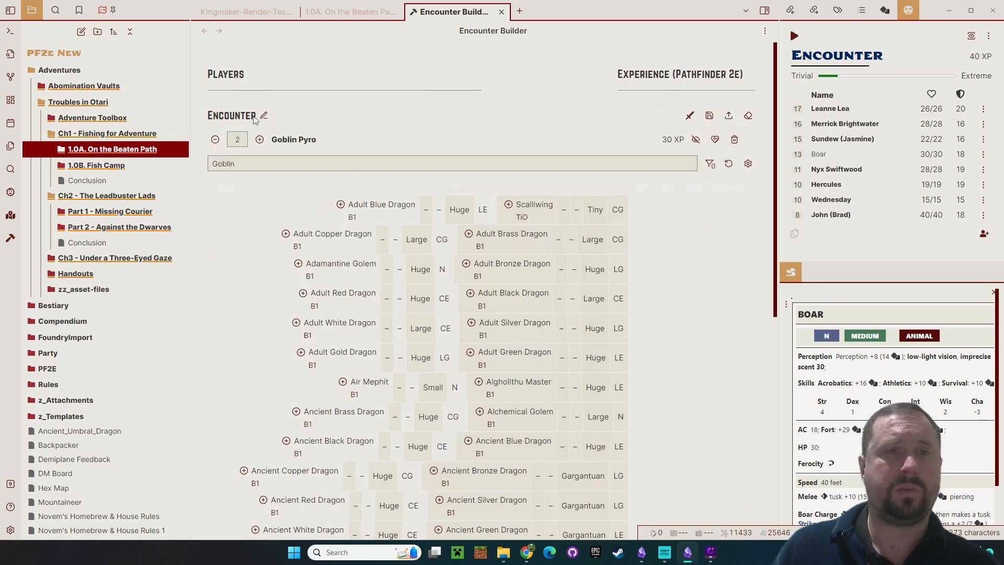
left_click(228, 76)
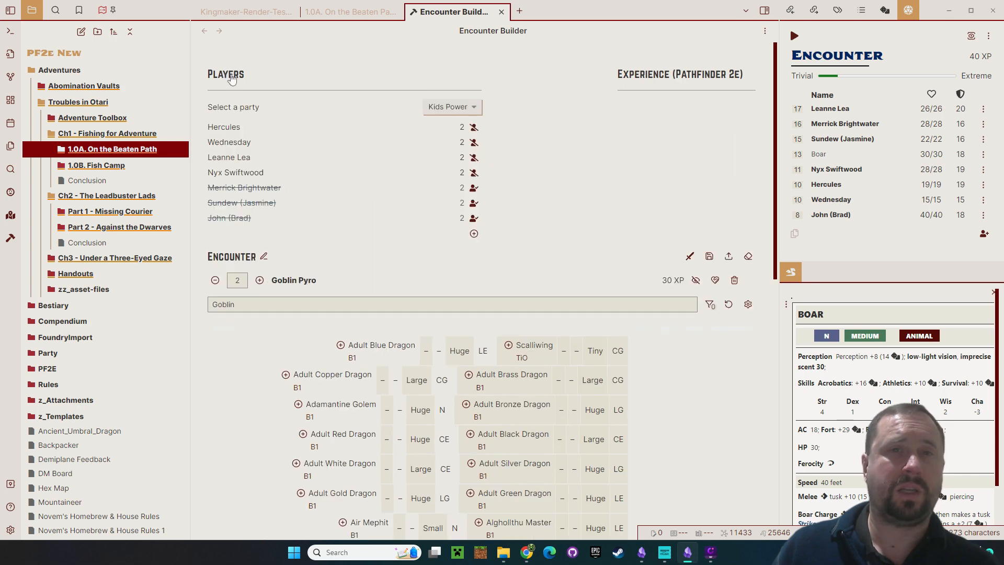
left_click(661, 93)
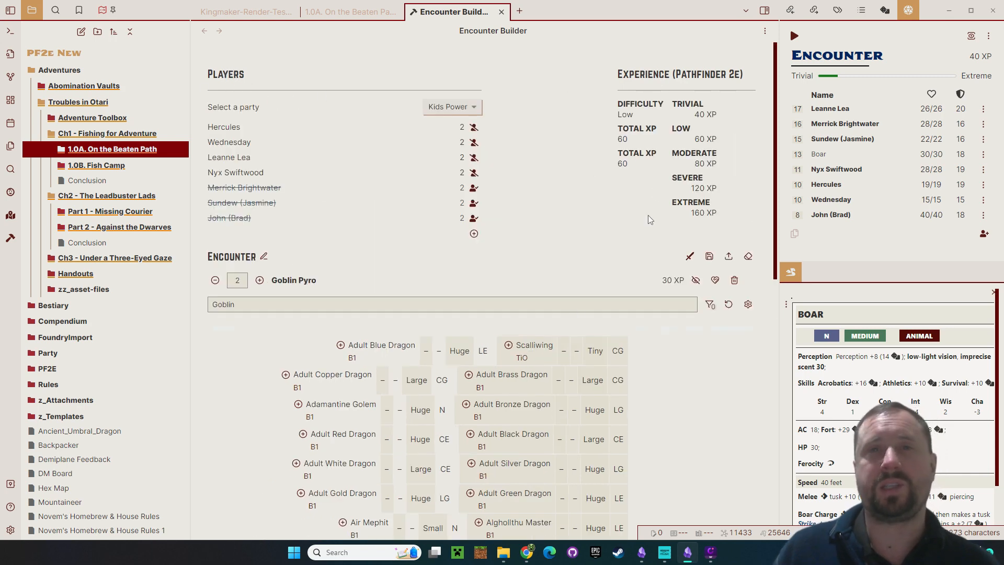
Include the three struck-out players of the Kids Power party in the encounter's difficulty calculation
scroll(614, 74, "down", 2)
scroll(614, 74, "up", 2)
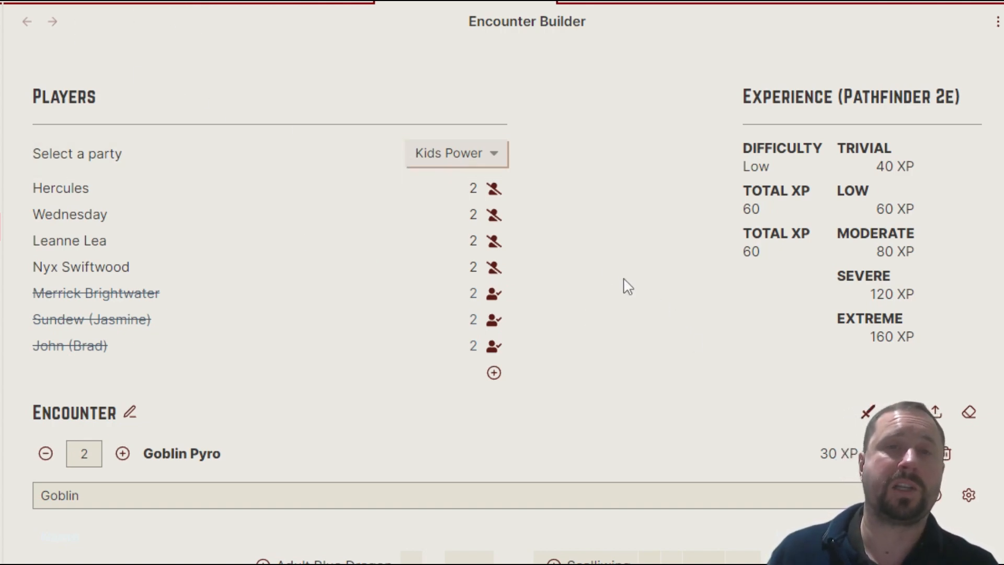
left_click(494, 293)
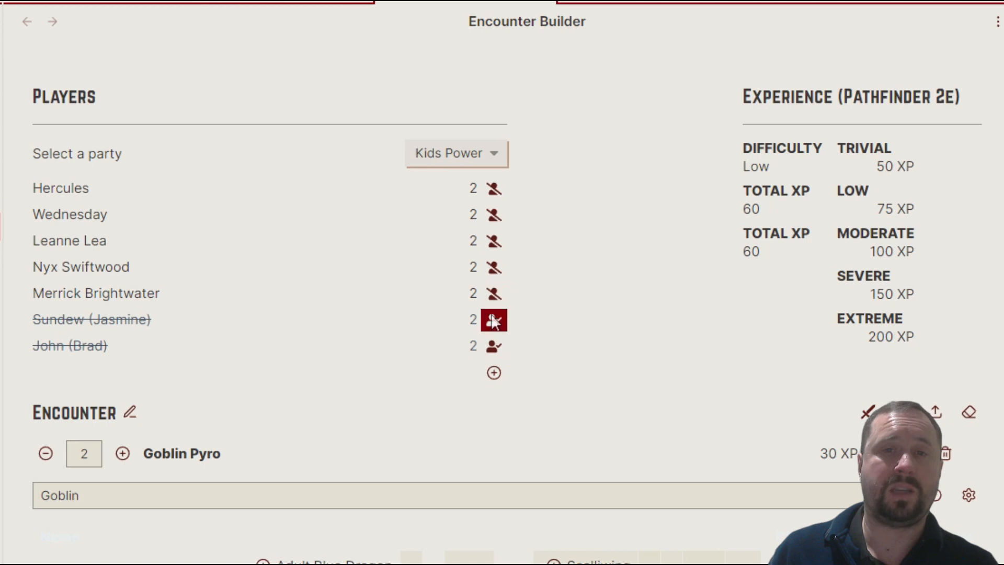
left_click(493, 319)
left_click(494, 346)
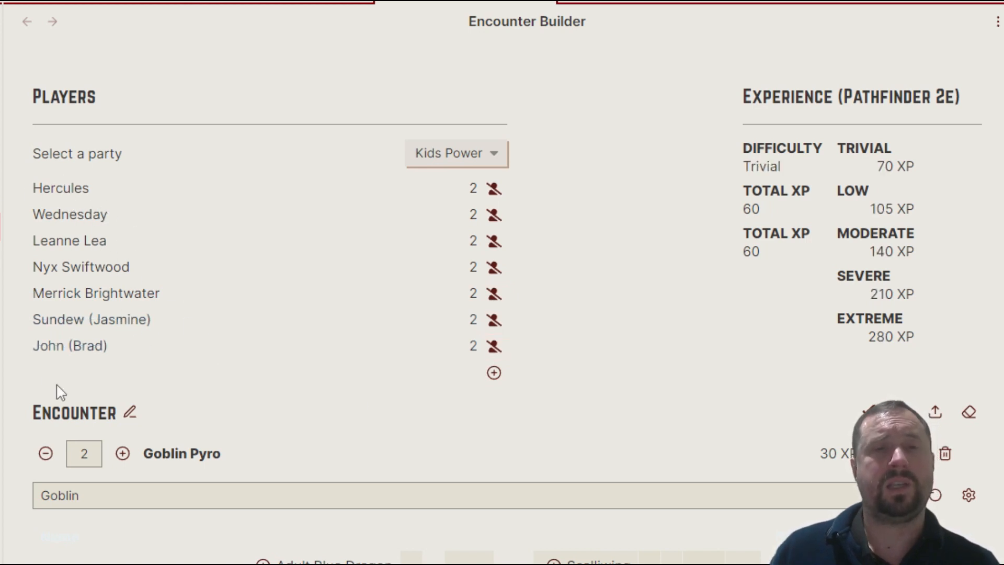
Switch the encounter's selected party to None and back to Kids Power
left_click(469, 152)
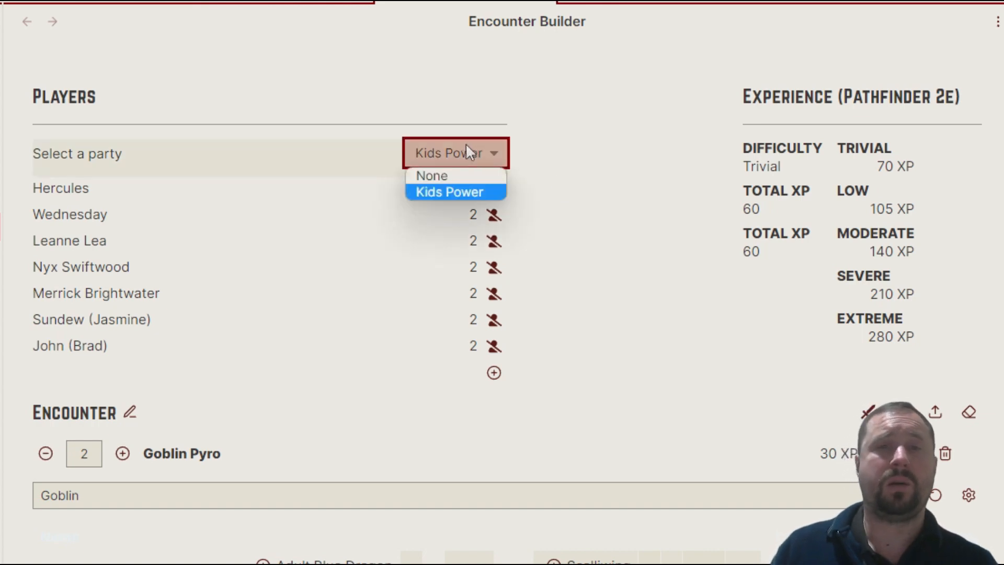
left_click(640, 192)
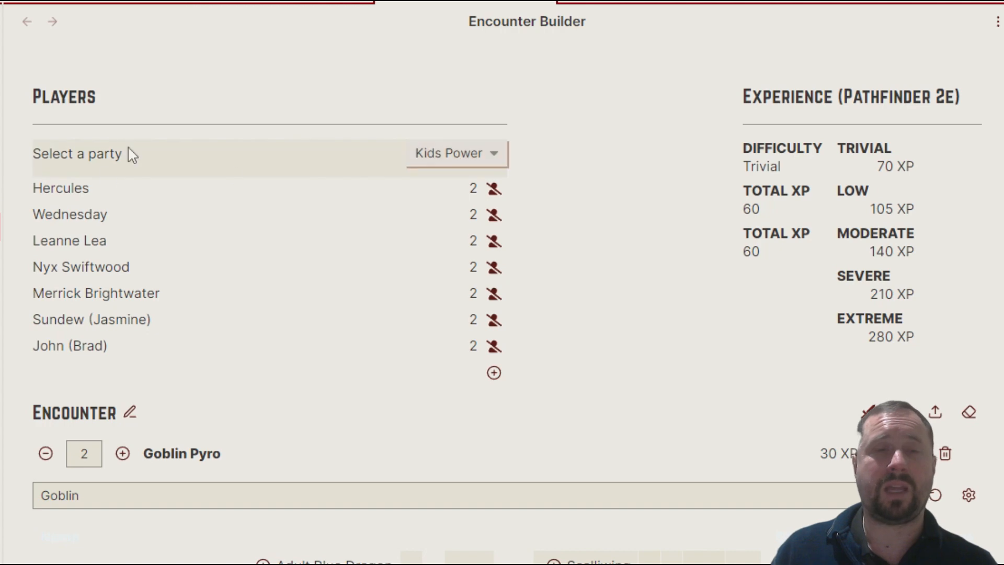
left_click(463, 156)
left_click(462, 172)
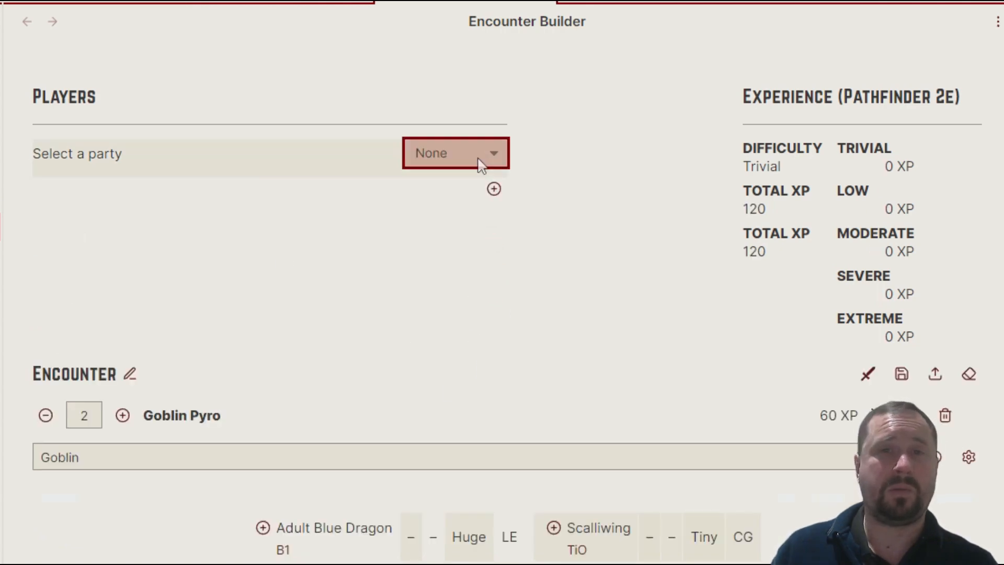
left_click(464, 155)
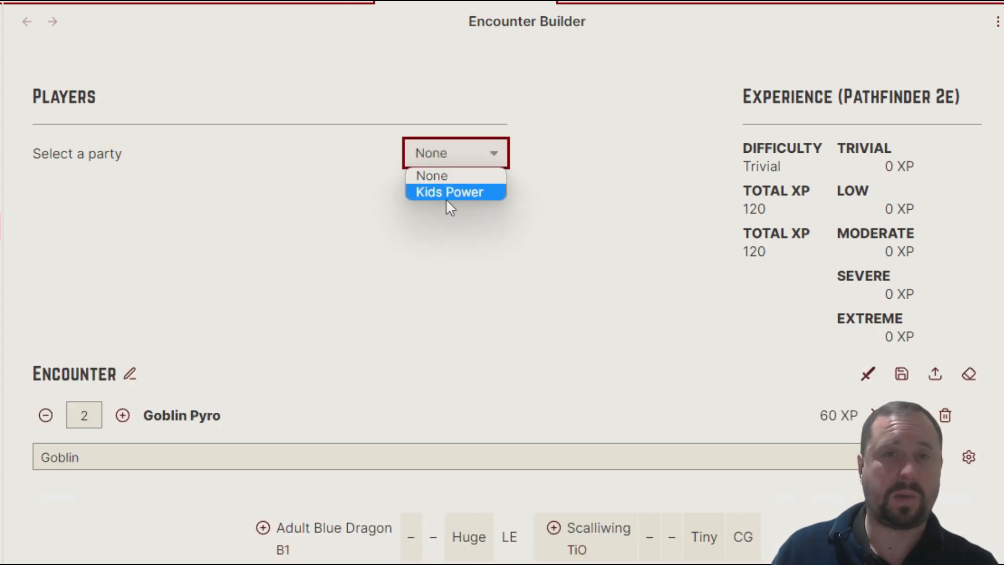
left_click(447, 195)
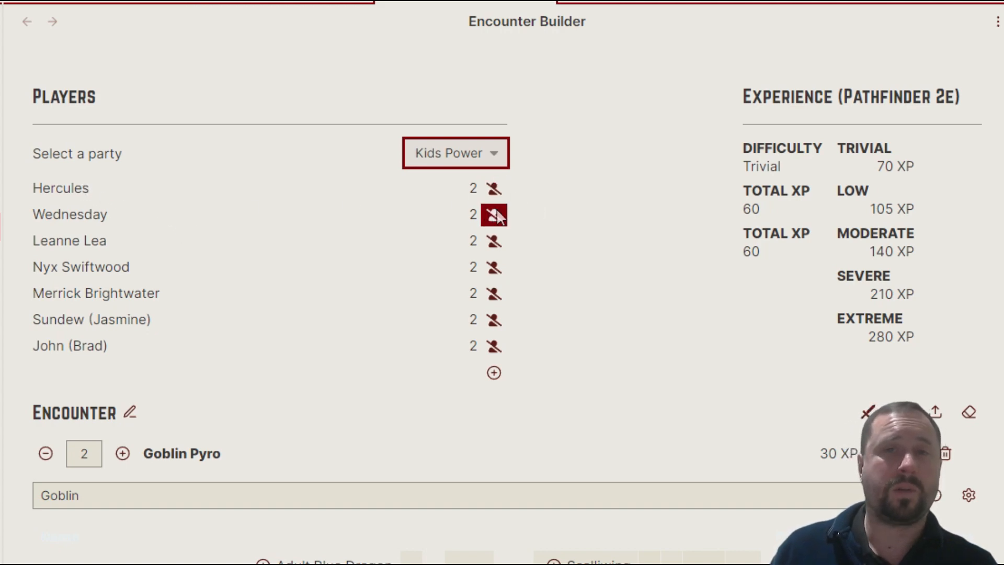
Exclude the last three players of the Kids Power party from the encounter's difficulty calculation
left_click(493, 294)
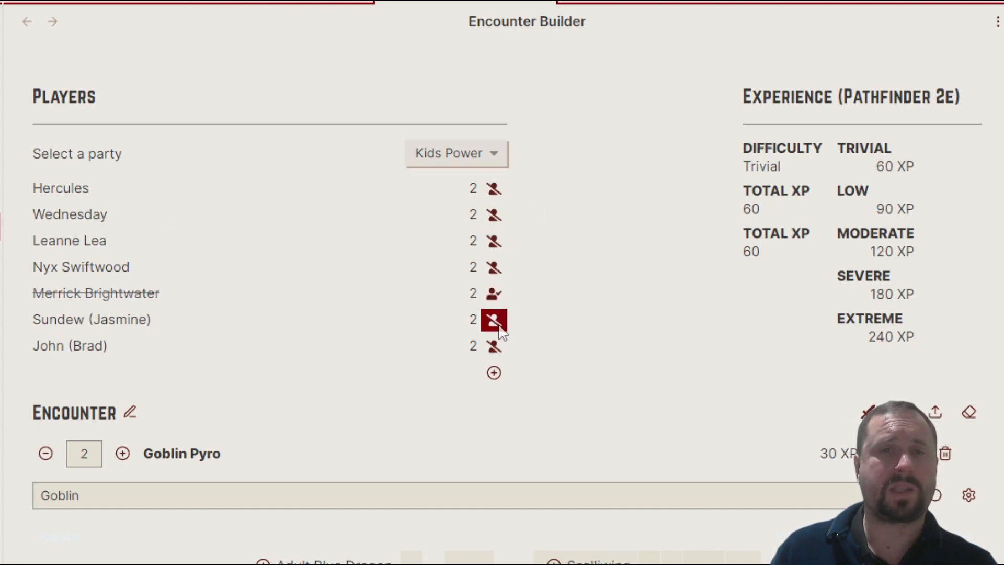
left_click(497, 323)
left_click(494, 346)
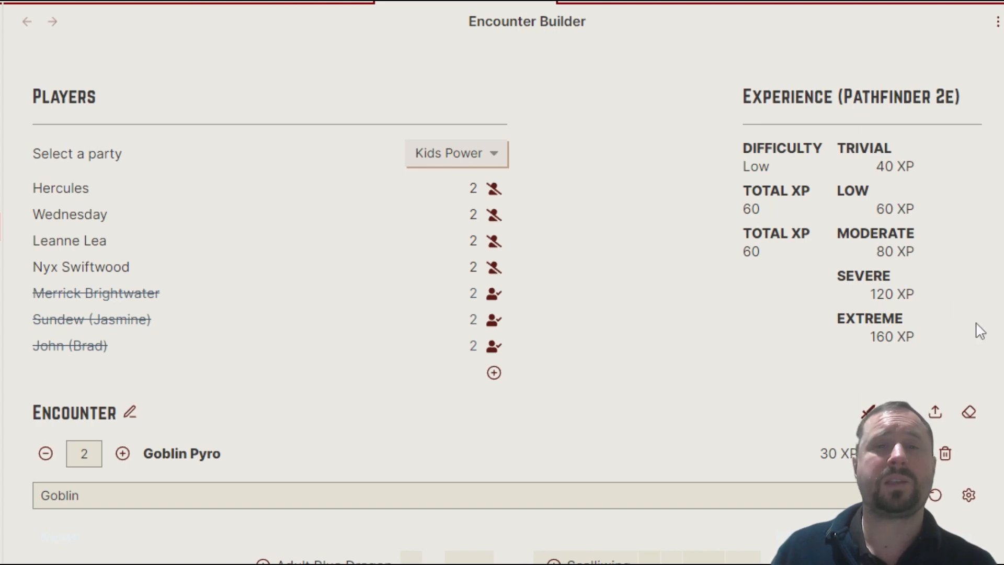
scroll(820, 455, "down", 1)
scroll(712, 422, "up", 1)
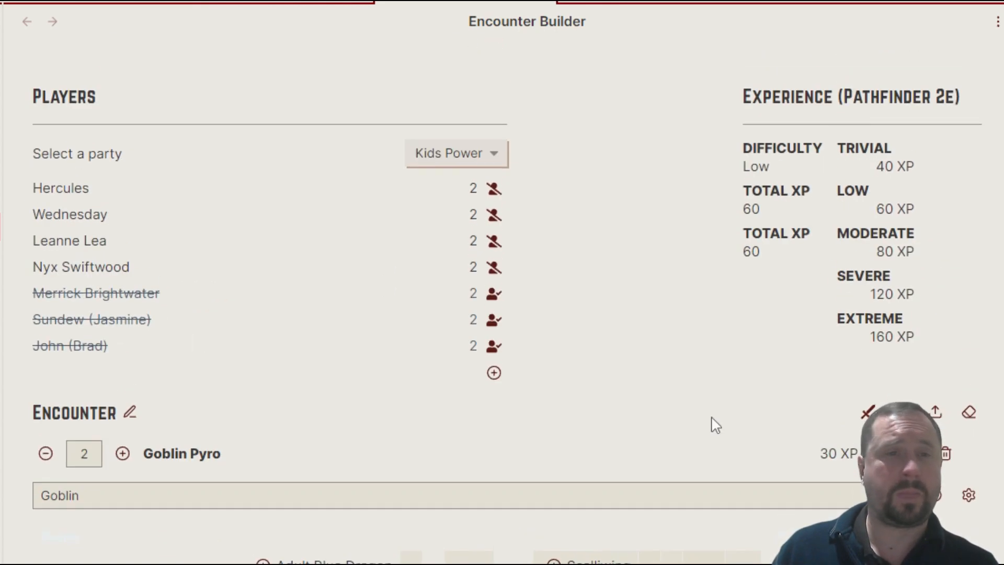
Remove the Goblin Pyro entry from the encounter
left_click(945, 454)
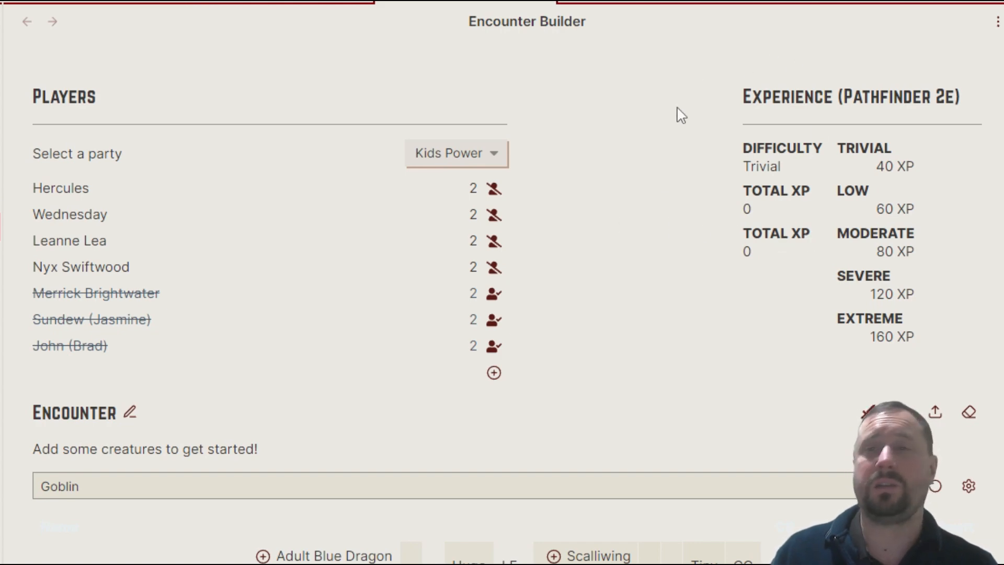
scroll(737, 217, "down", 2)
scroll(738, 224, "up", 2)
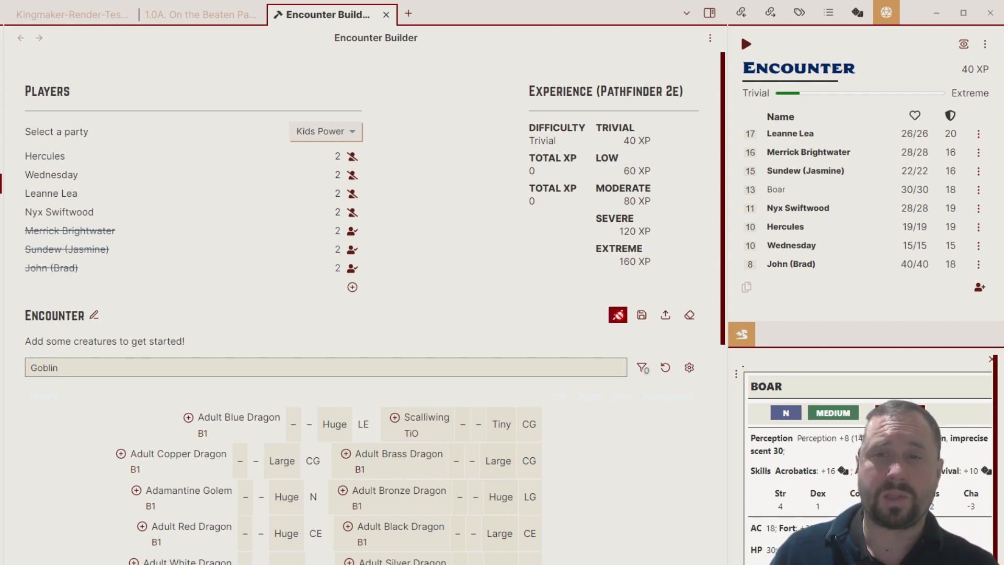
Show the creature filter options and look through the available creatures
left_click(647, 369)
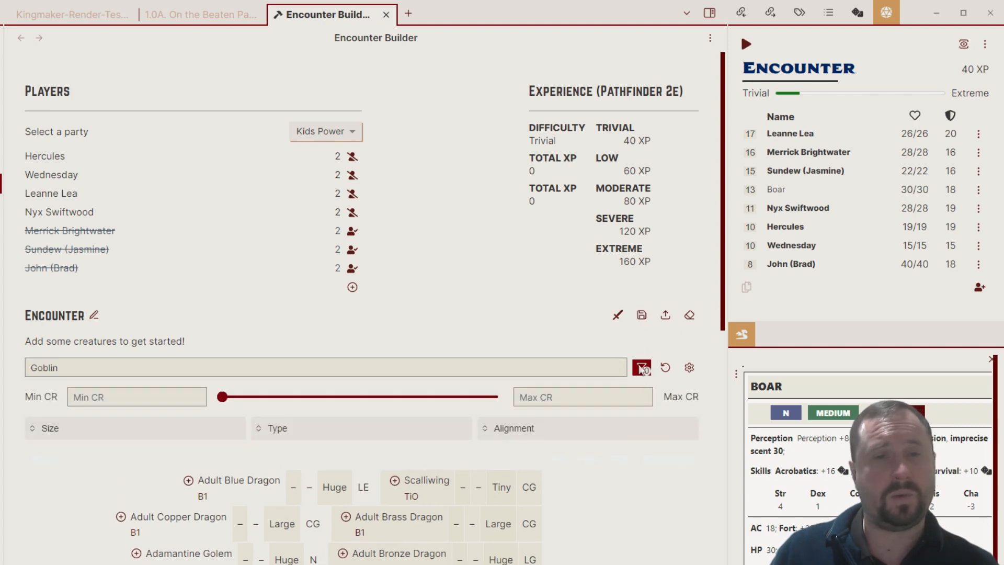
scroll(262, 439, "down", 3)
scroll(262, 439, "down", 8)
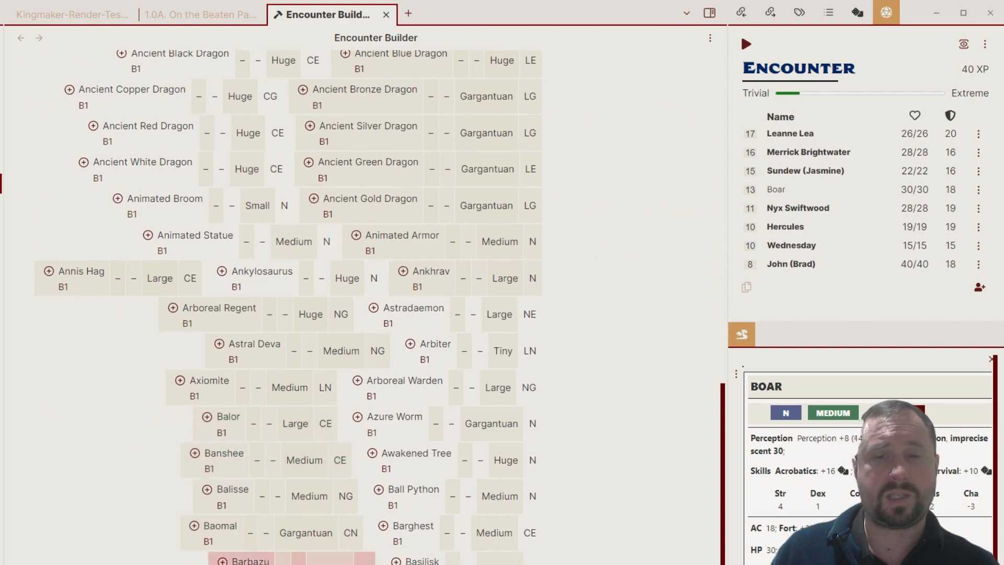
scroll(292, 396, "up", 7)
scroll(291, 396, "down", 7)
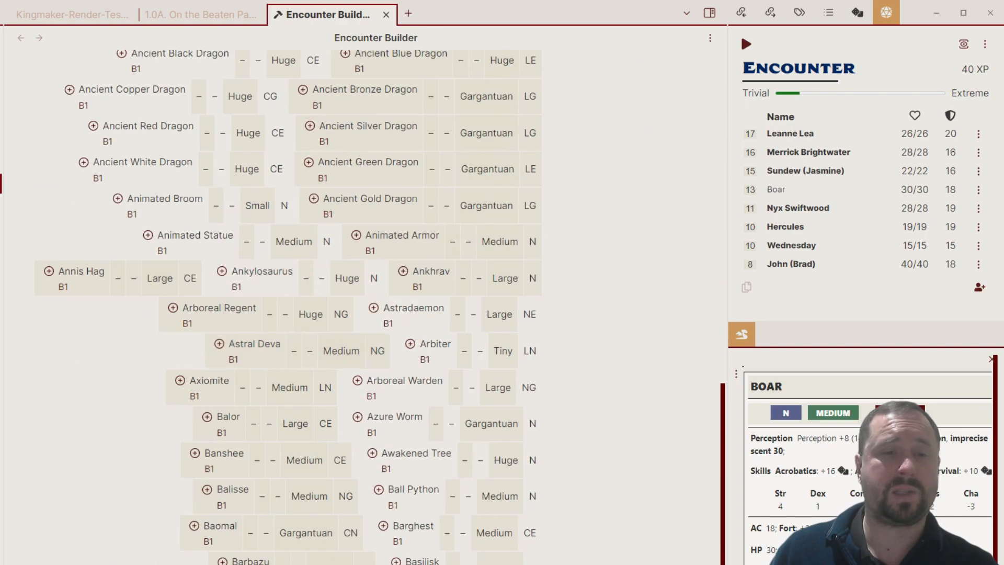
scroll(450, 349, "down", 20)
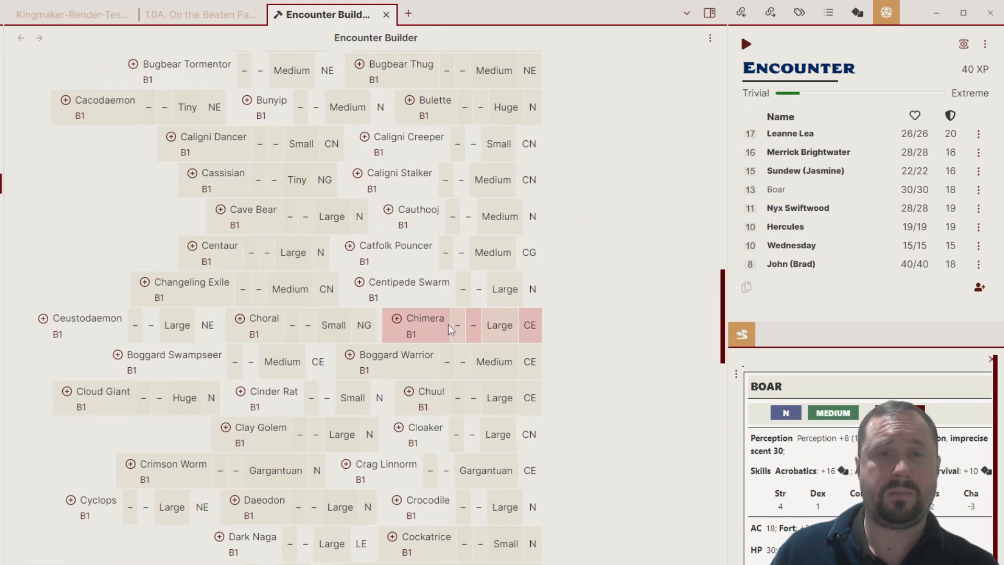
scroll(576, 437, "up", 20)
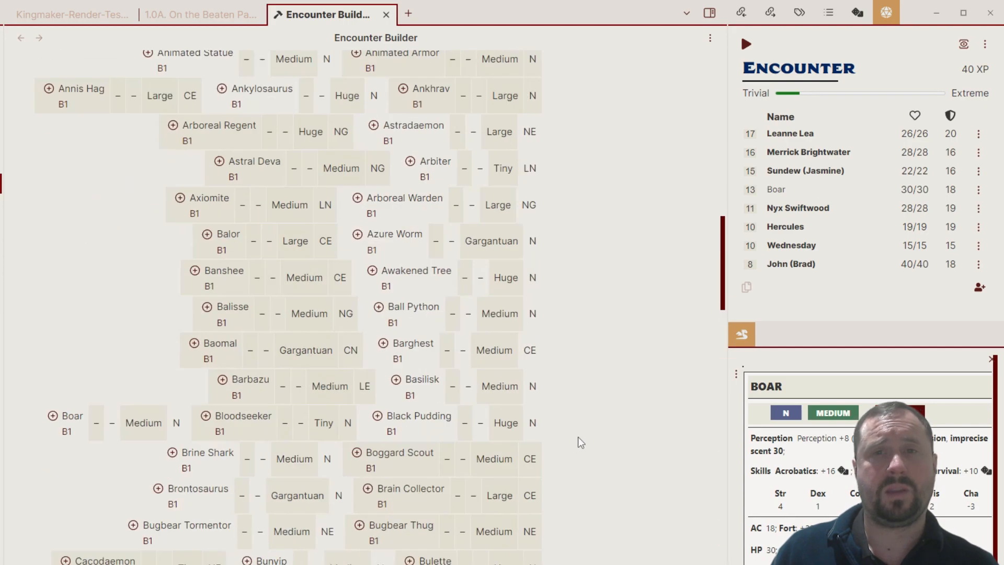
scroll(641, 189, "down", 2)
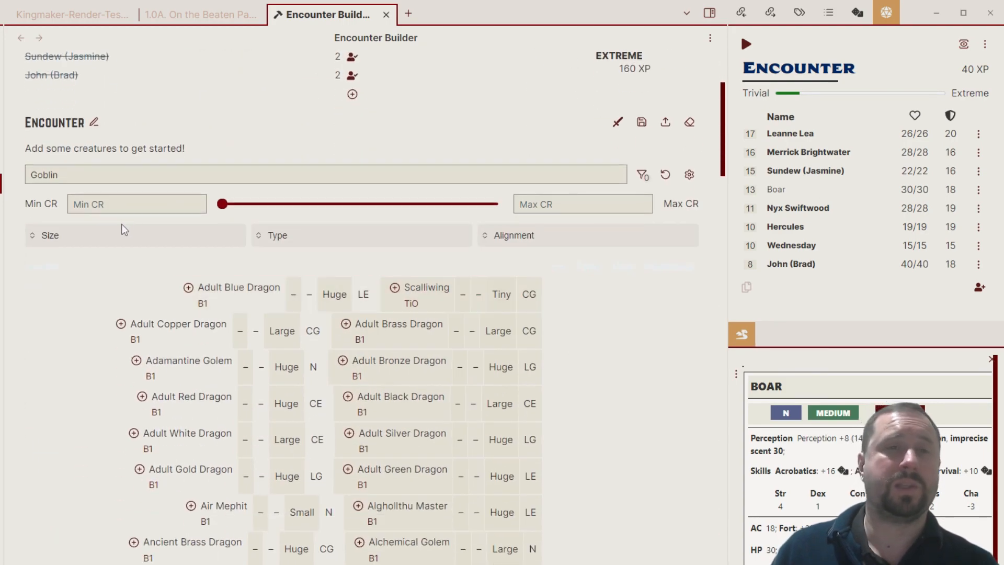
Filter the creatures by the name Goblin and add one Goblin Warrior and one Goblin Pyro to the encounter
left_click(82, 174)
key("ctrl+a")
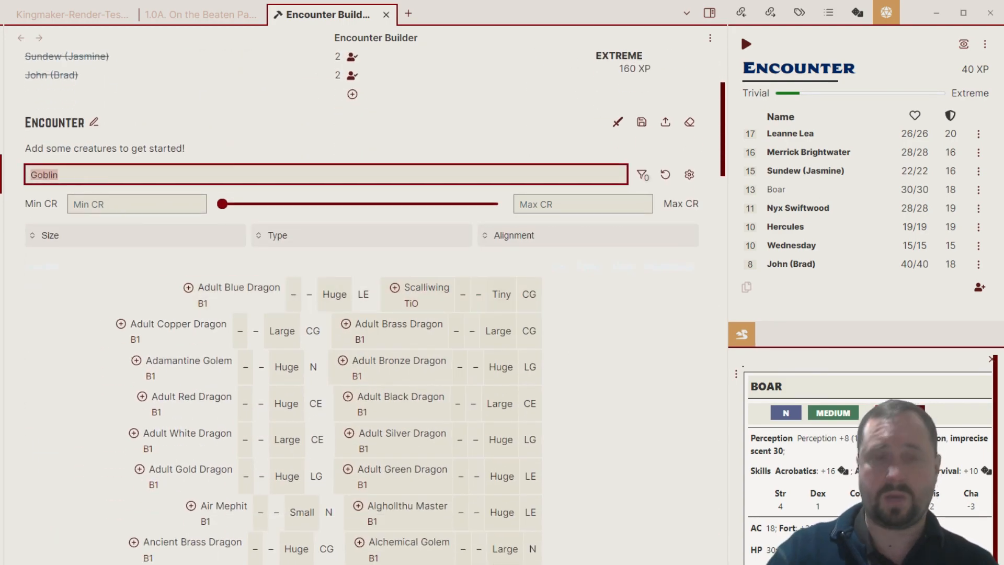
key("BackSpace")
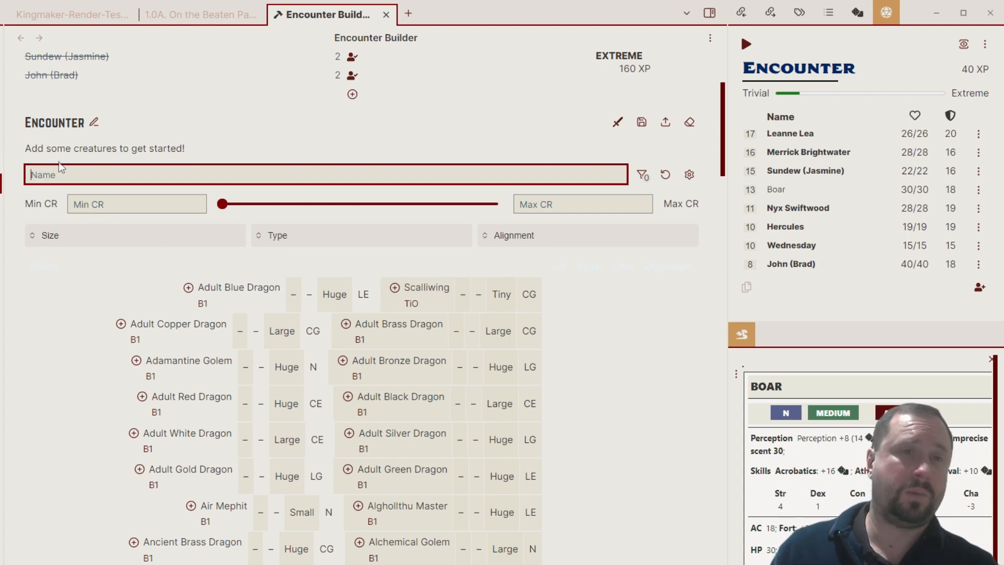
type("Goblin")
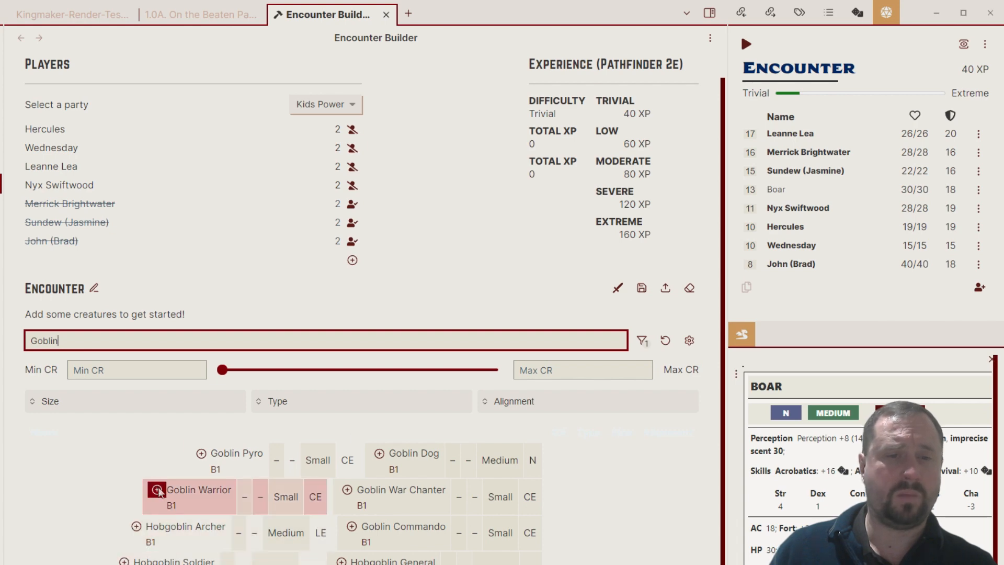
left_click(157, 490)
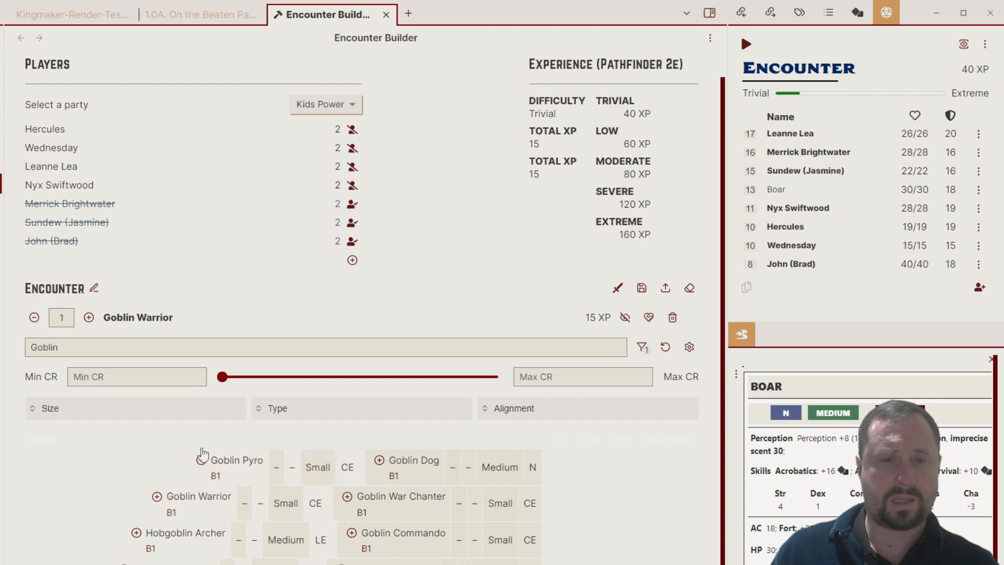
left_click(200, 460)
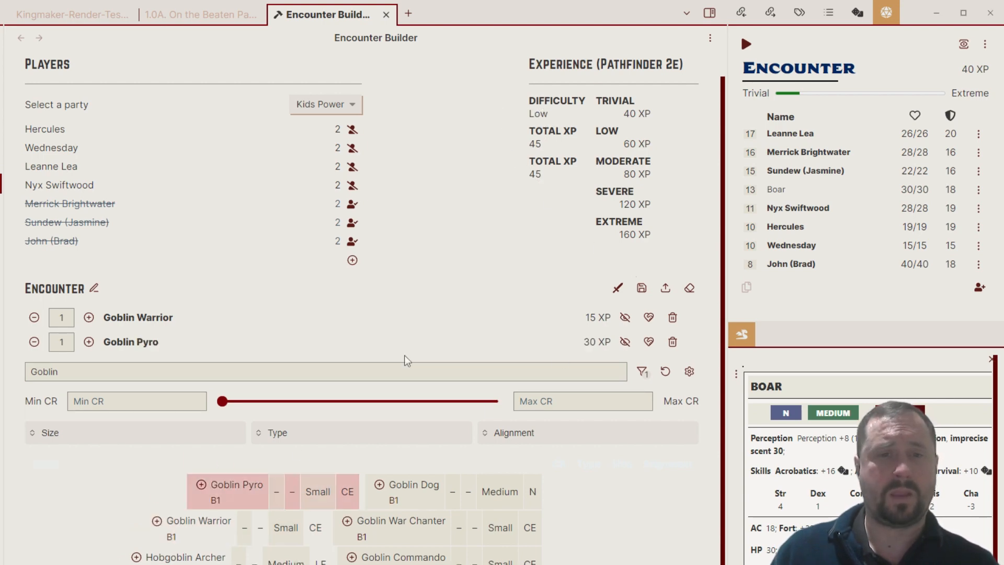
Filter the creatures by the name Orc and add one Orc Scrapper to the encounter
scroll(419, 554, "down", 1)
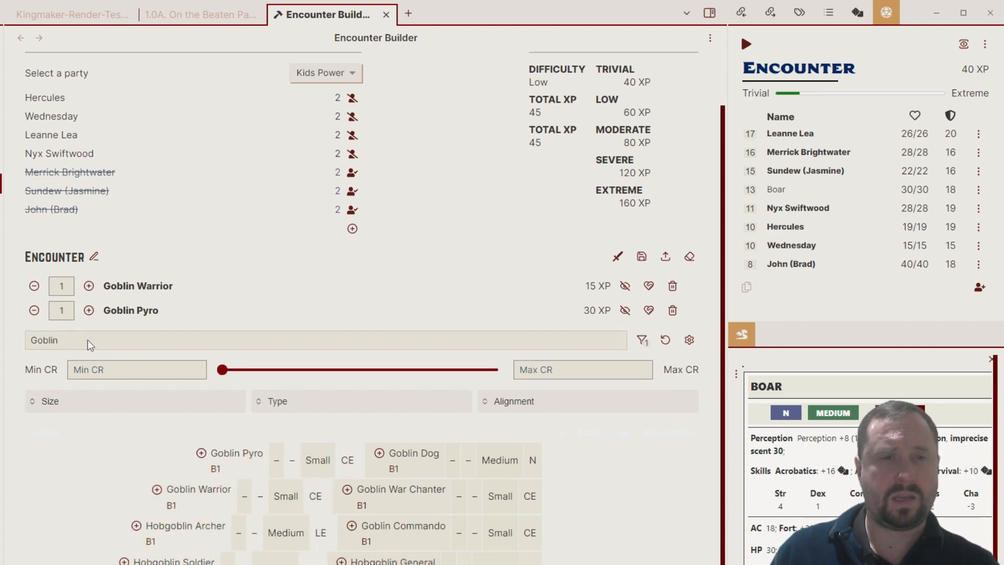
left_click(123, 331)
key("BackSpace")
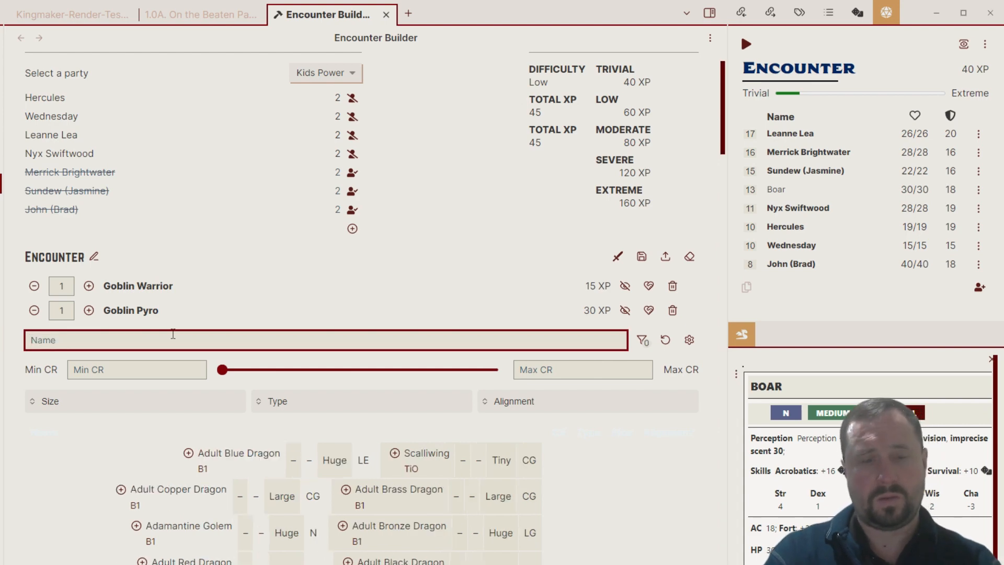
type("Orc")
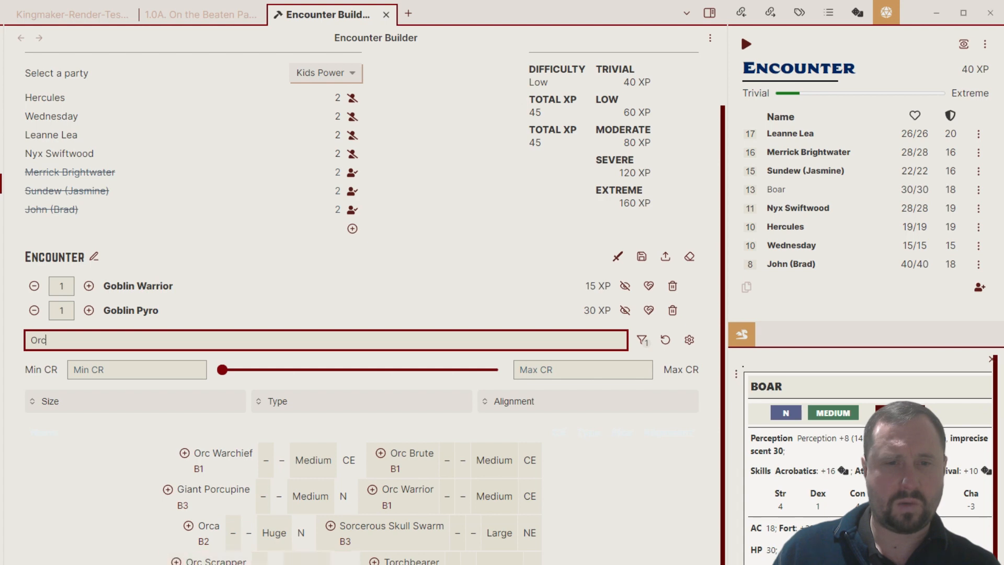
left_click(176, 560)
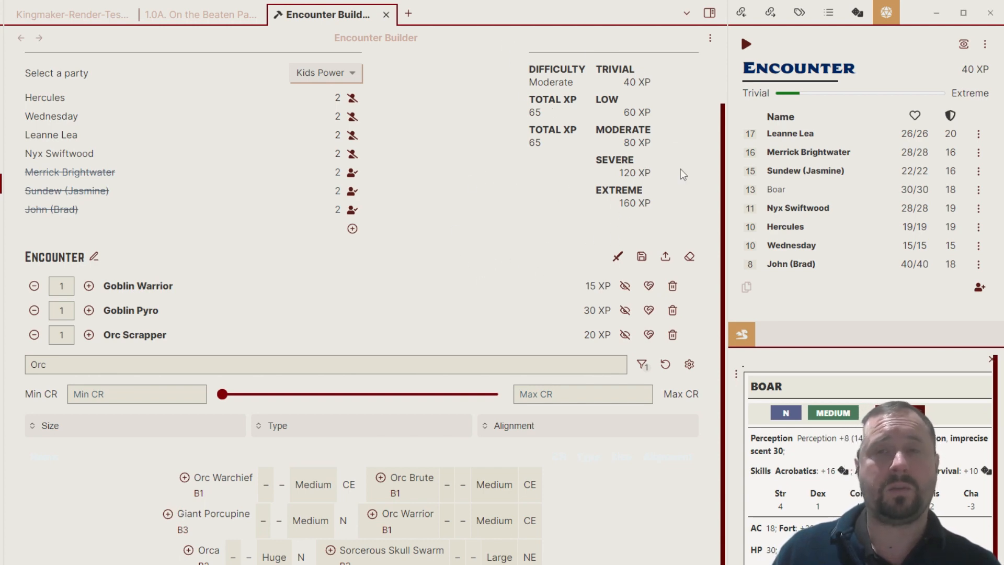
Raise the Goblin Warrior count to 3 and reduce it back to 1
left_click(709, 38)
left_click(454, 222)
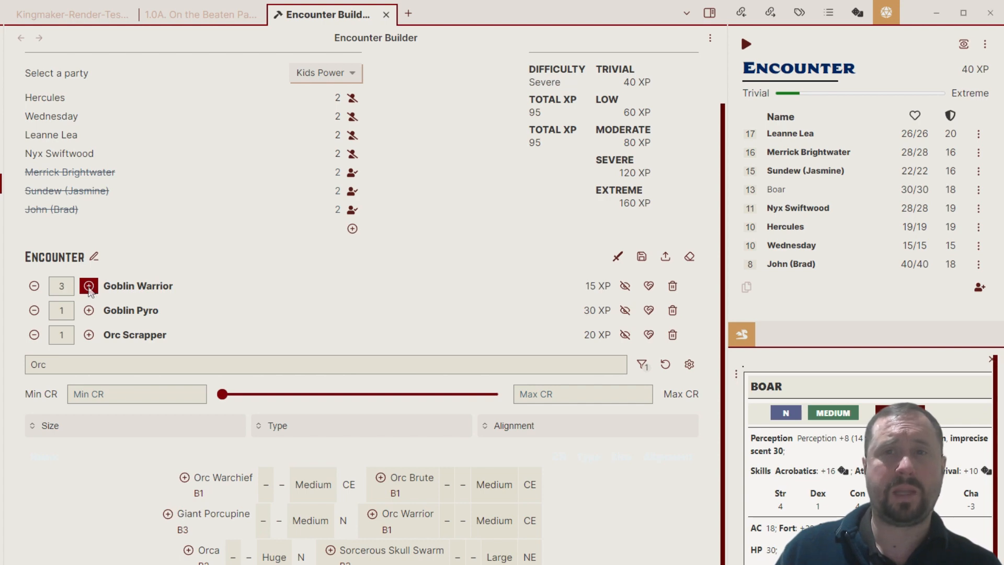
left_click(34, 286)
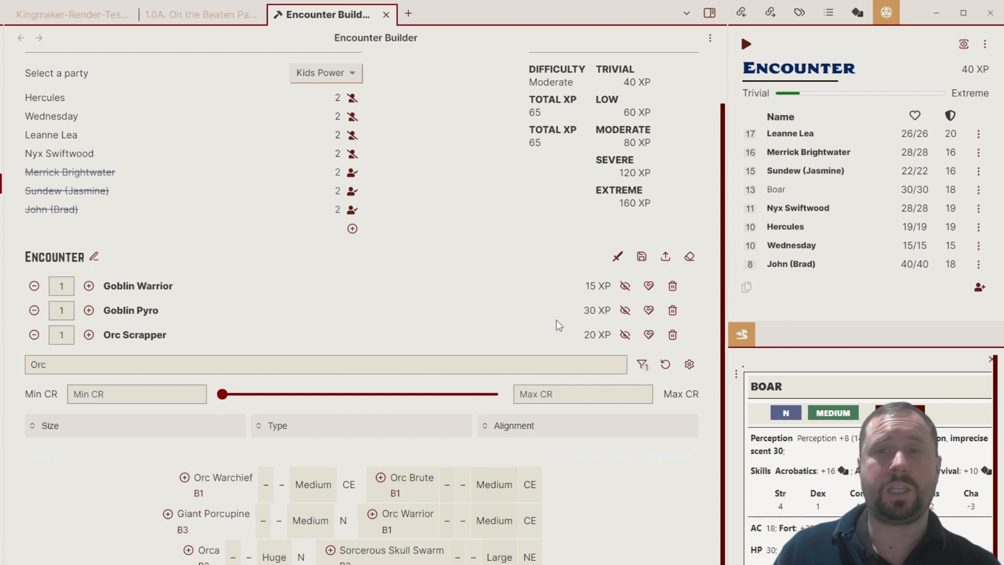
Switch the Goblin Warrior's hidden status on and off, and do the same with its friendly status
left_click(624, 287)
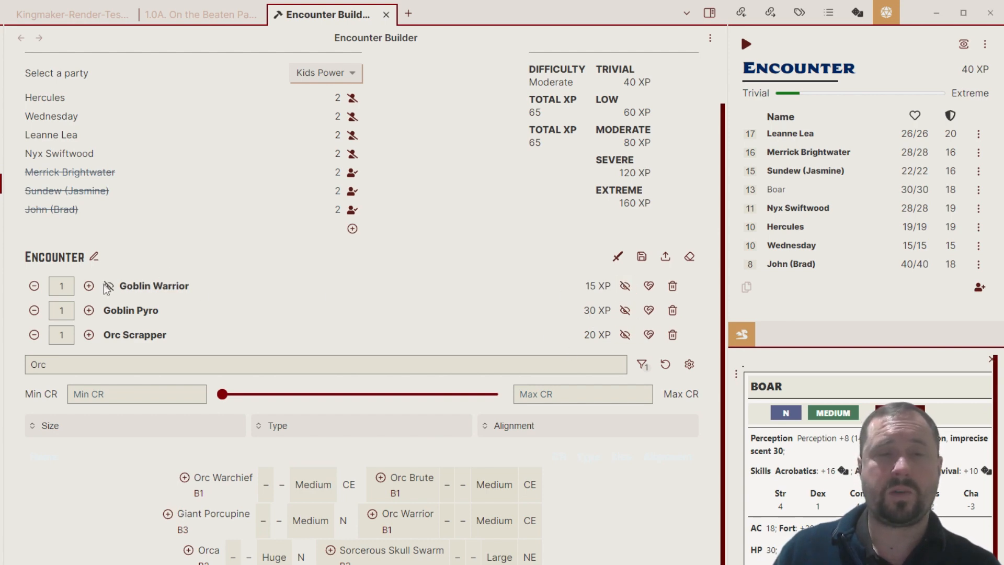
left_click(627, 287)
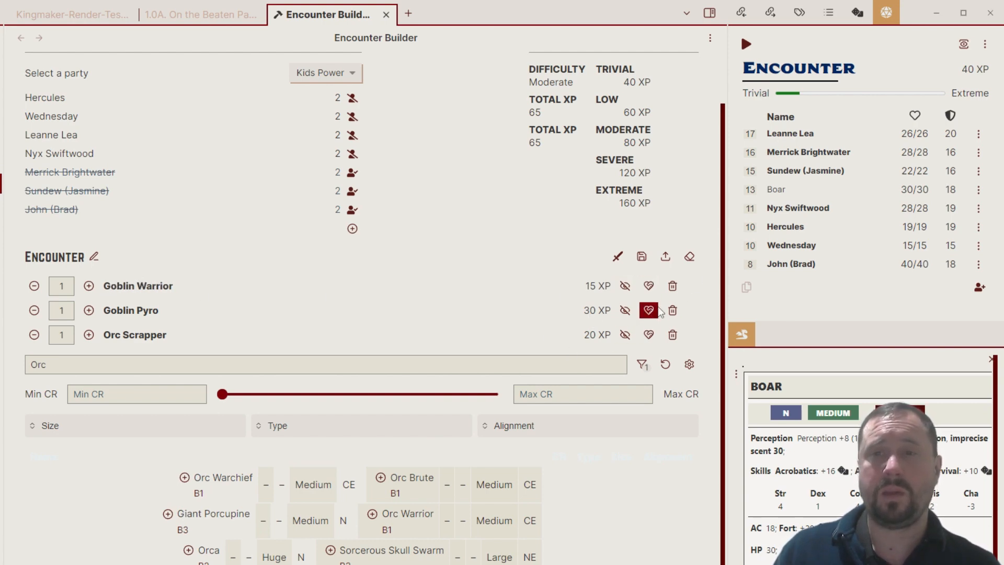
left_click(649, 287)
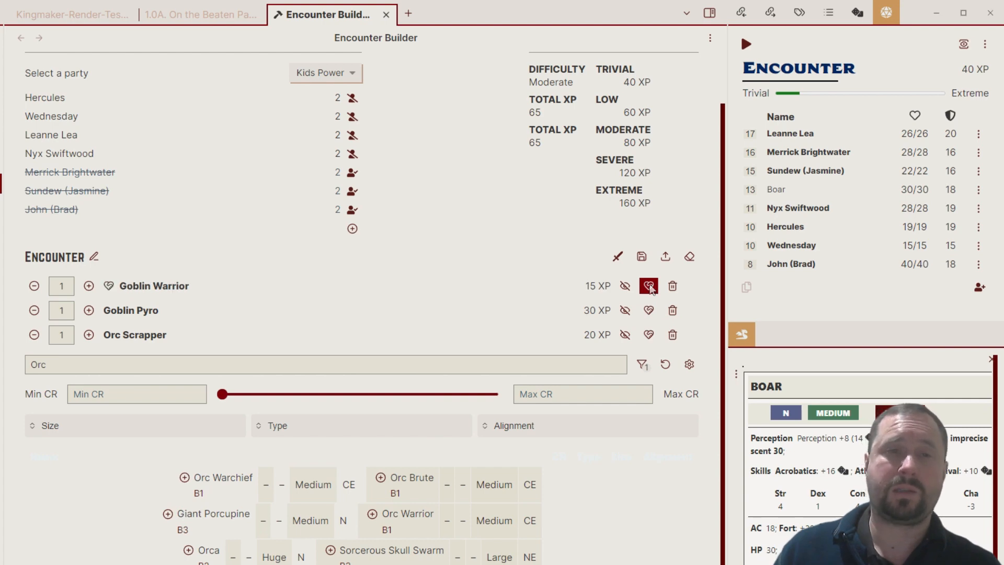
left_click(649, 287)
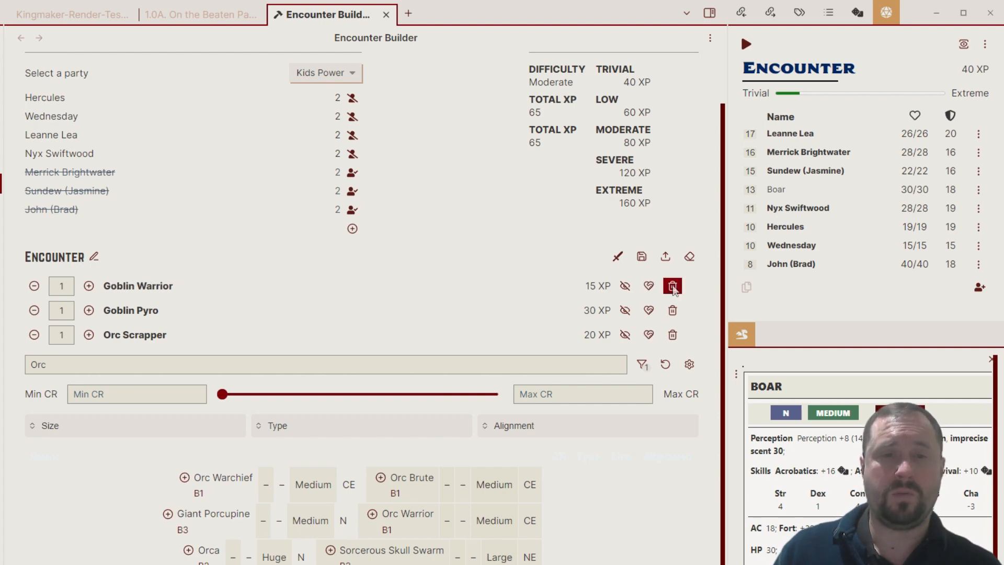
Delete the Goblin Warrior from the encounter and add it back after filtering the creatures by Gobli
left_click(673, 287)
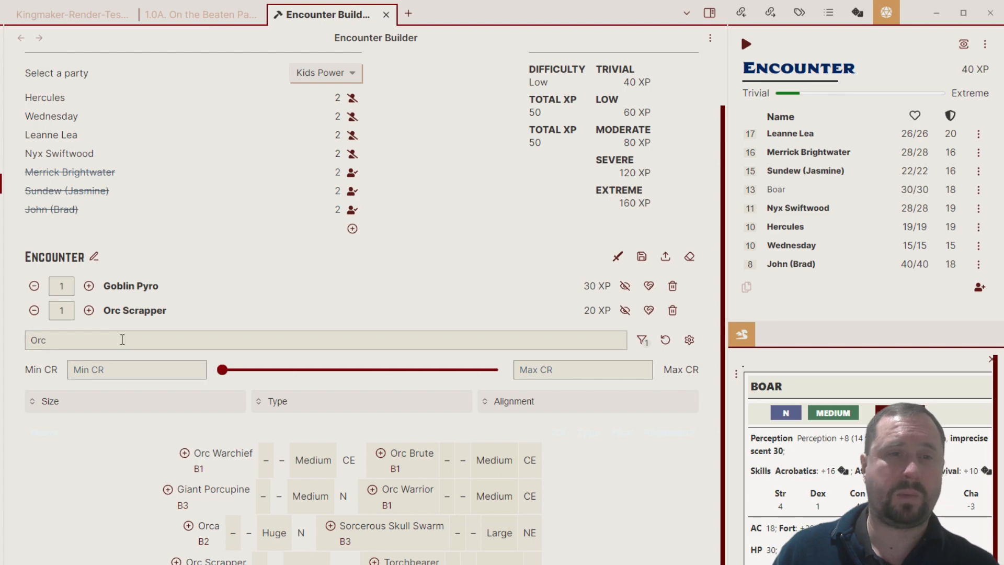
left_click(123, 339)
type("Gobli")
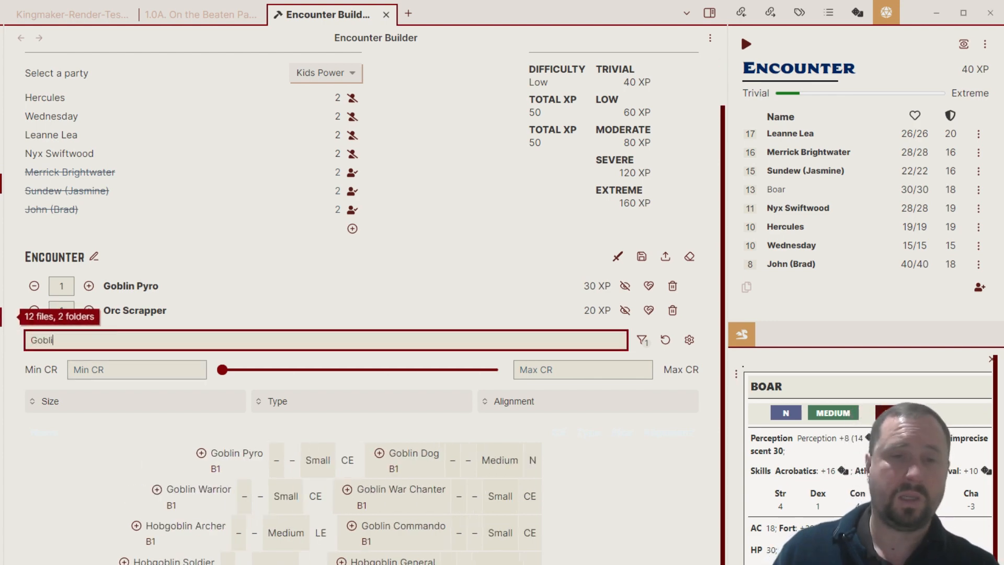
left_click(156, 489)
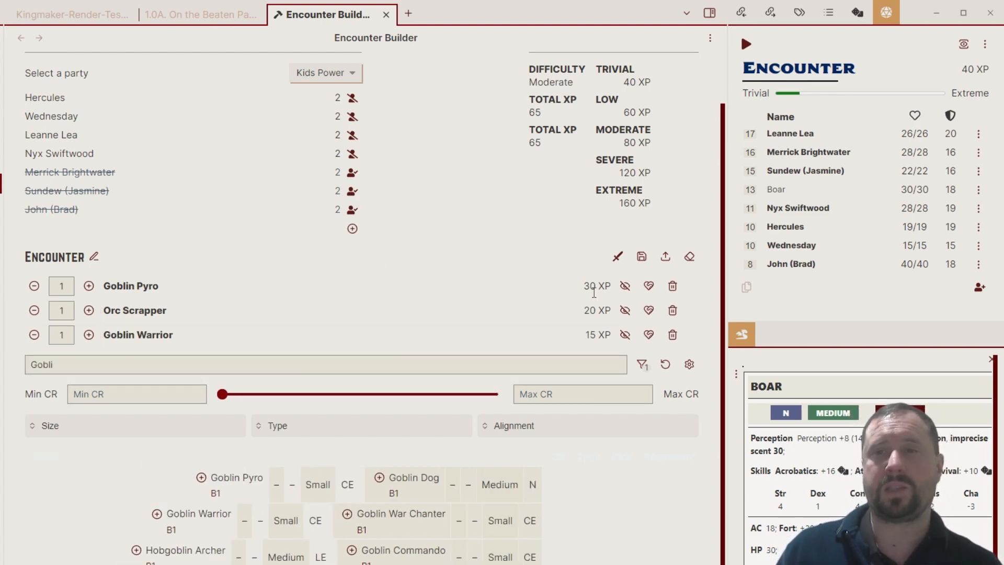
left_click(81, 366)
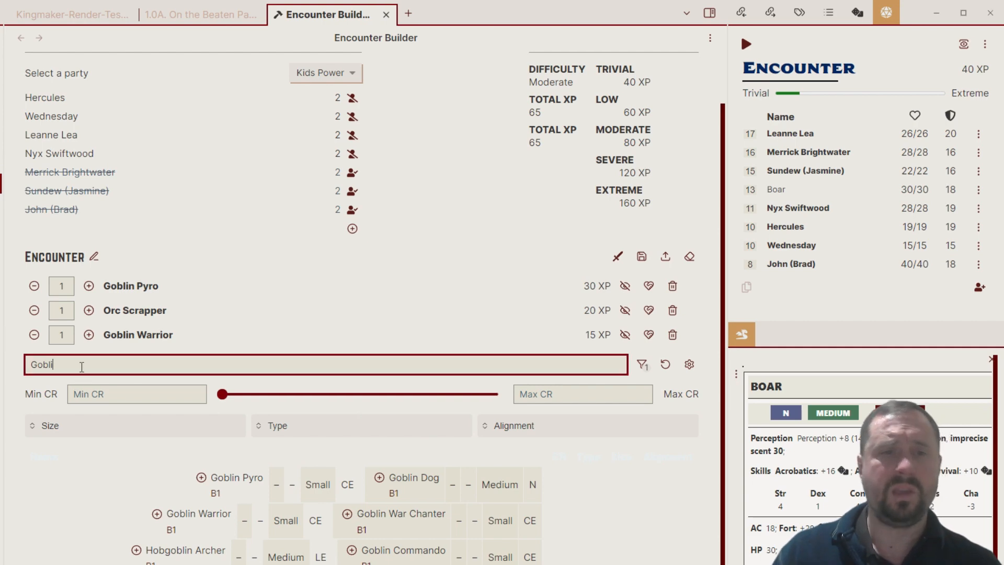
Clear the creature name filter and look through the unfiltered creature list
key("ctrl+a")
key("BackSpace")
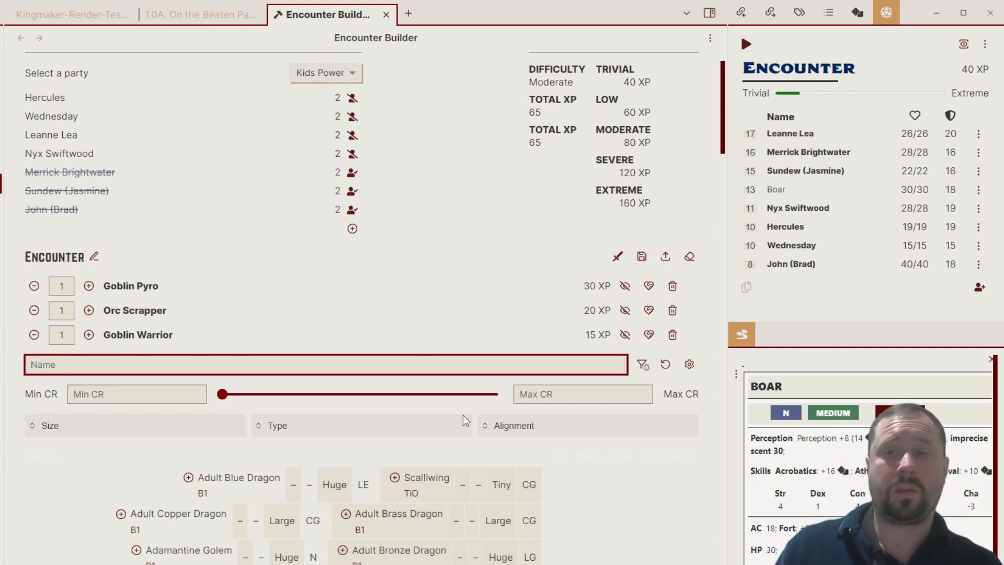
scroll(666, 478, "down", 17)
scroll(634, 454, "up", 18)
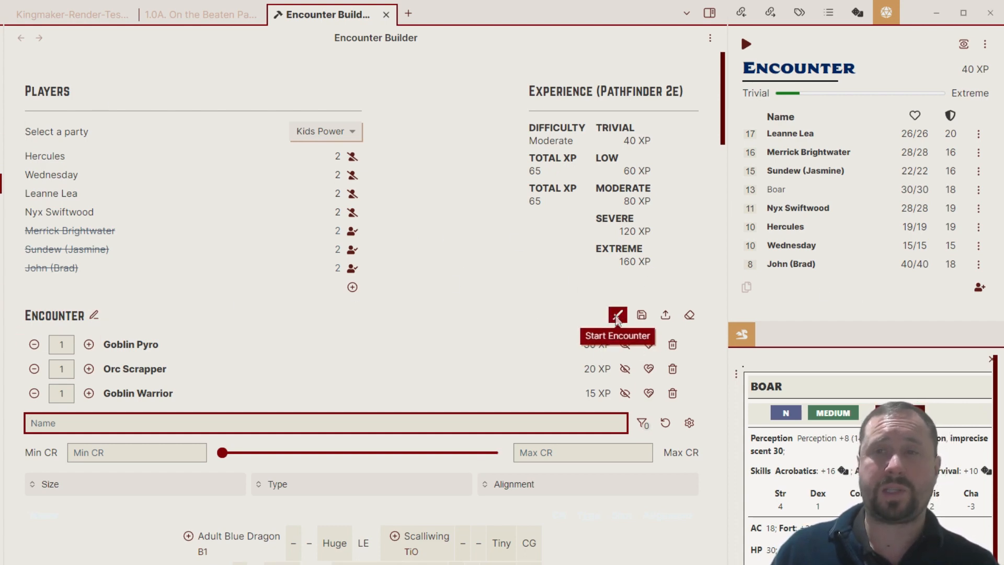
Start the built encounter in the initiative tracker and advance the turns to the Orc Scrapper
left_click(618, 316)
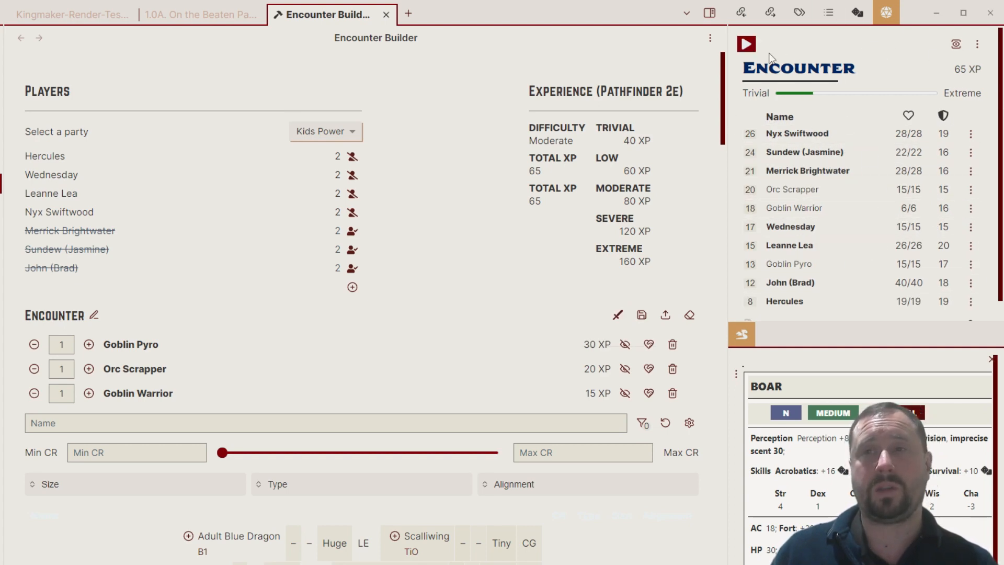
left_click(745, 44)
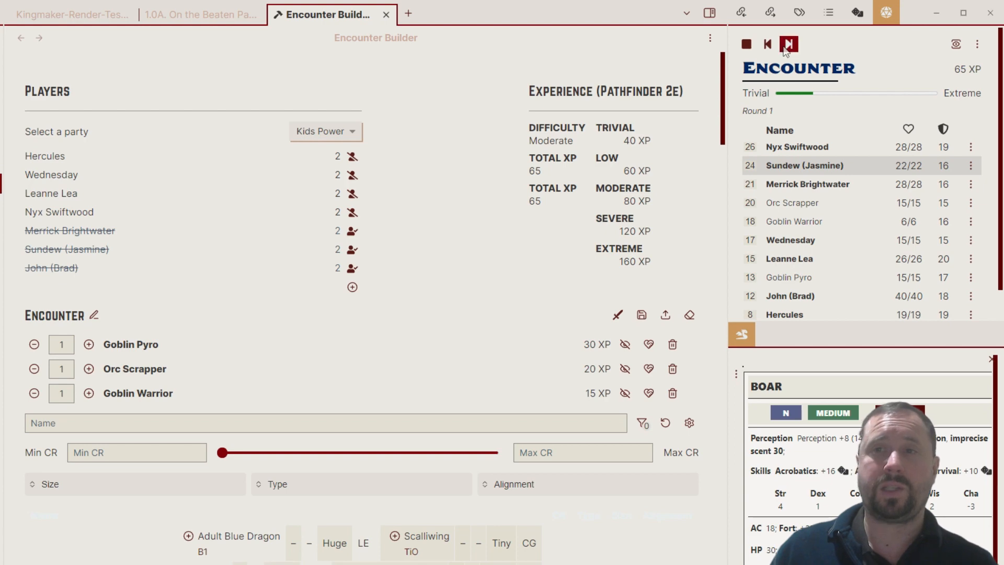
left_click(787, 44)
left_click(786, 44)
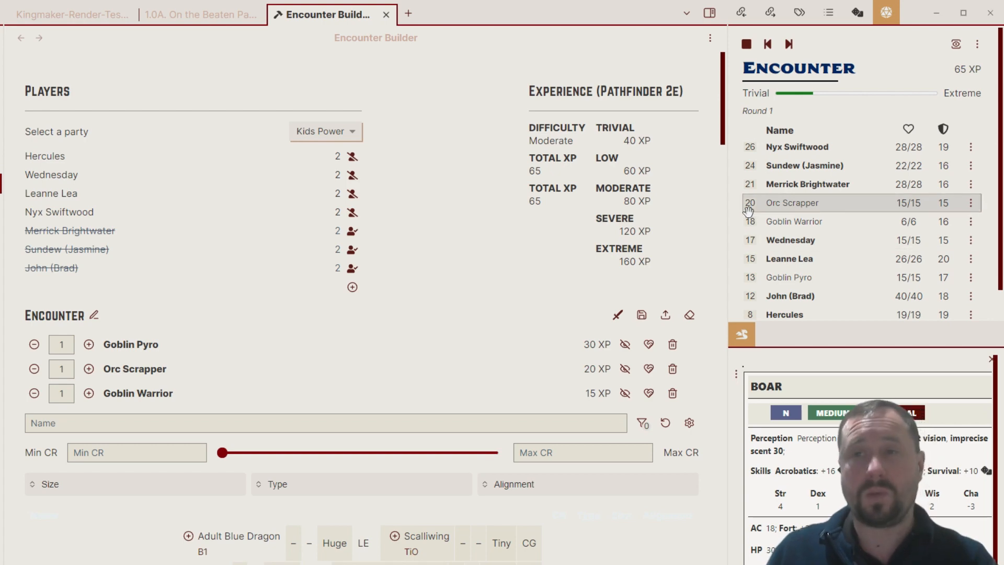
Set Nyx Swiftwood's initiative to 14 and Sundew's initiative to 16 in the tracker
left_click(742, 146)
type("14")
key("Return")
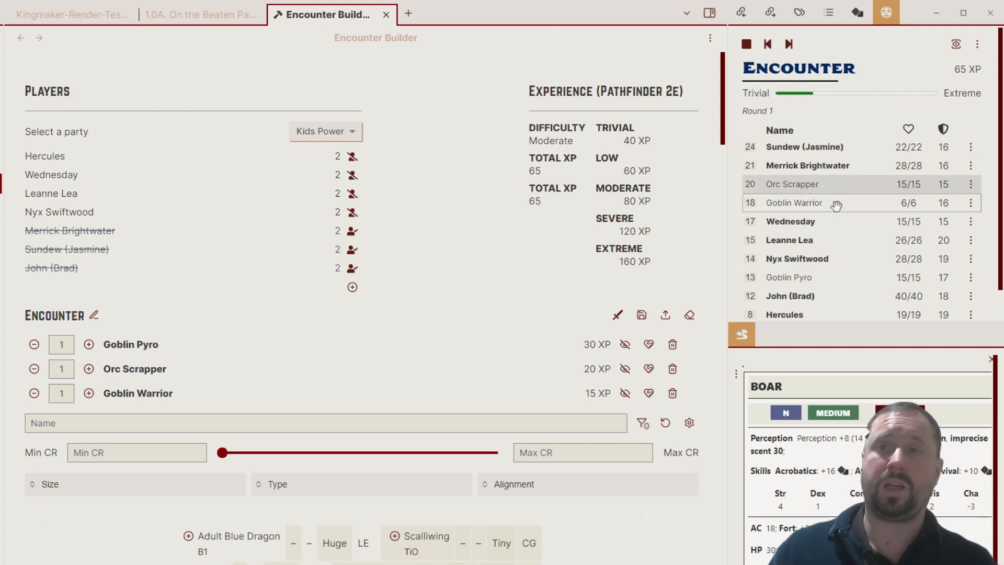
left_click(751, 148)
type("16")
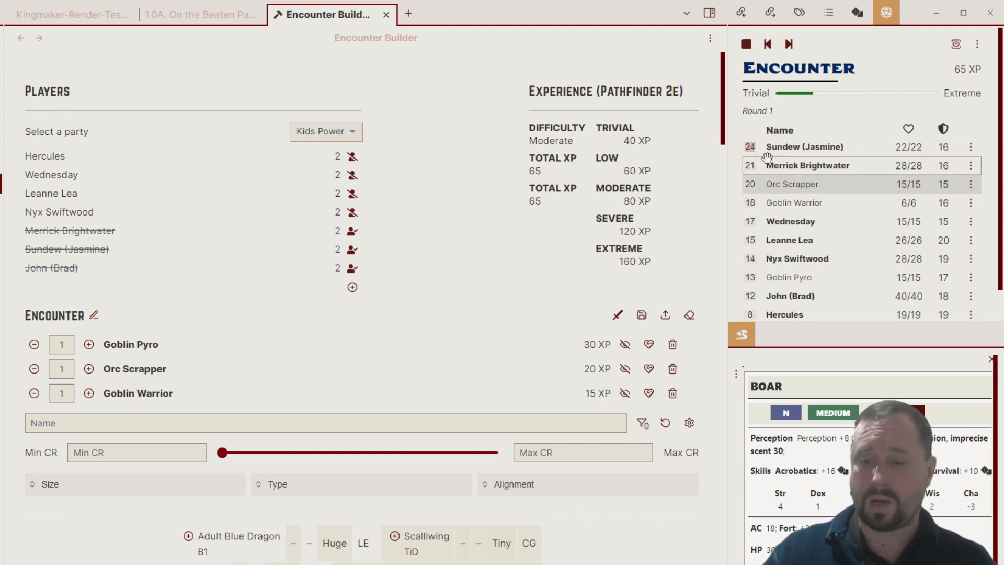
key("Return")
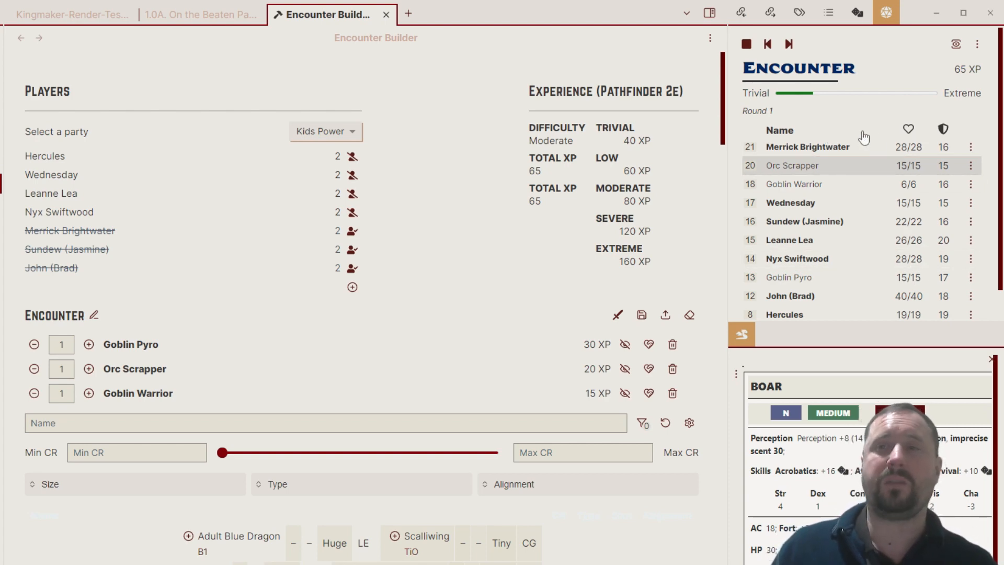
scroll(860, 200, "down", 1)
scroll(872, 218, "up", 1)
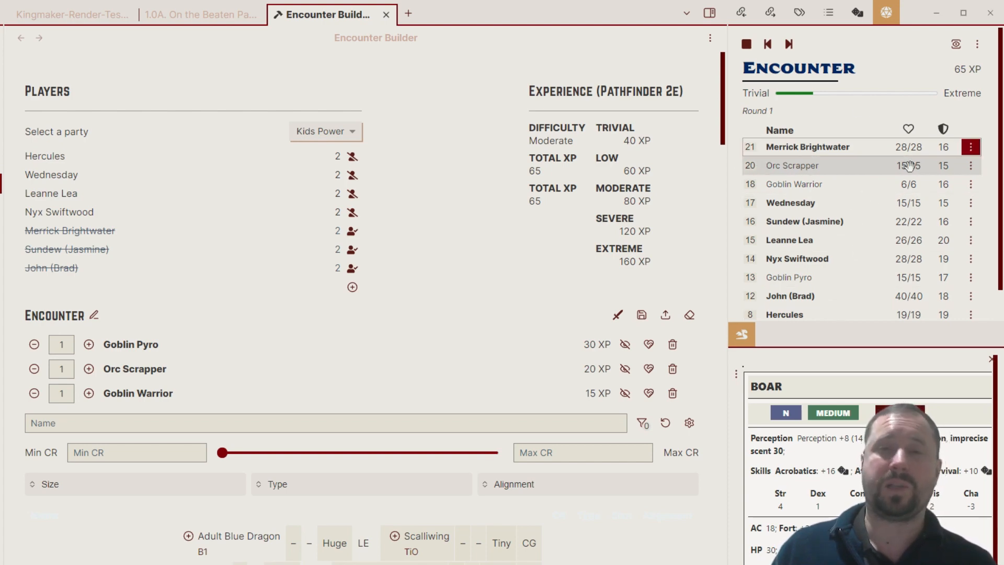
Save the current encounter under the name Goblin Encounter 1 (Px4)
left_click(641, 315)
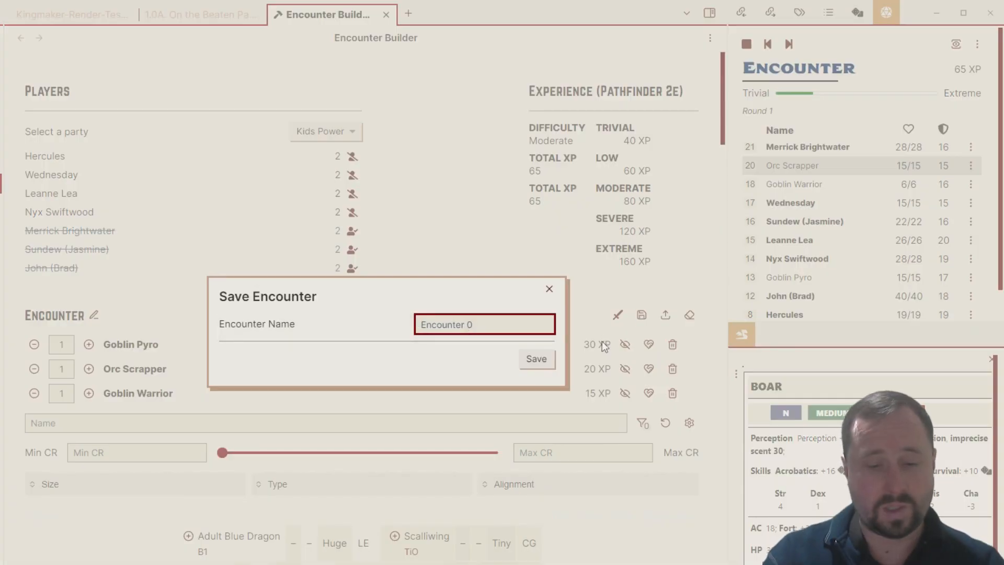
type("Goblin R")
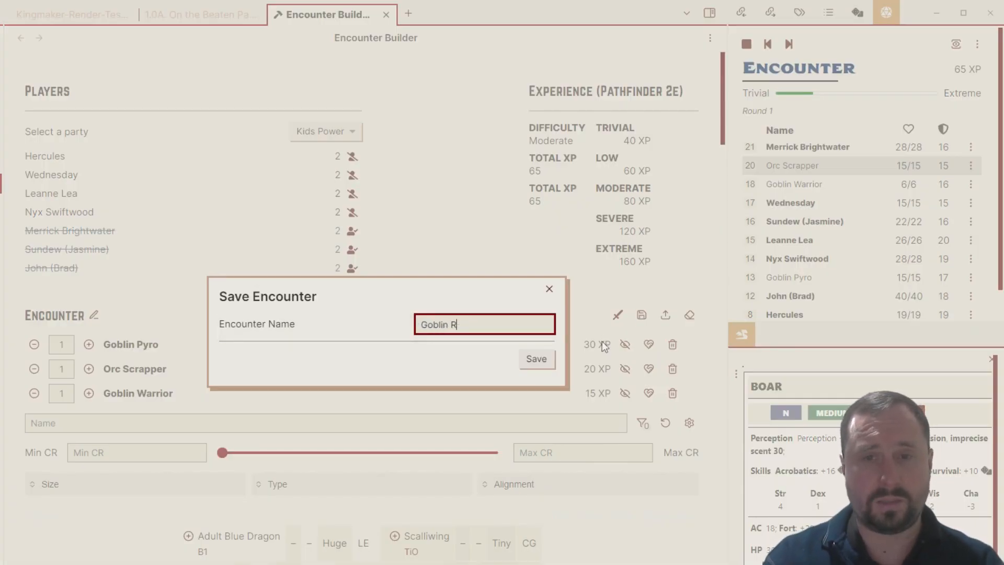
key("BackSpace")
type("Encounter 1")
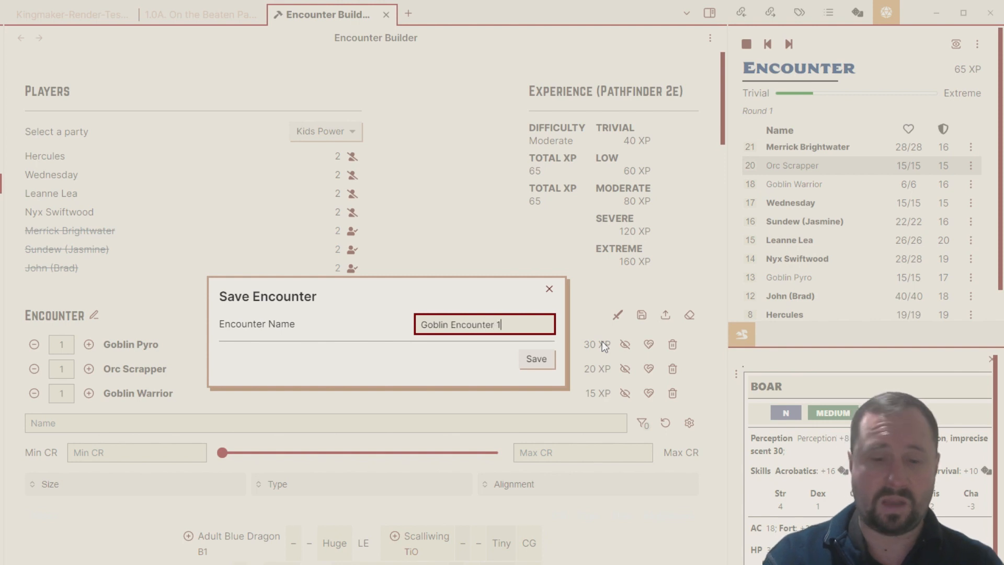
type(" 9")
key("BackSpace")
type("(P")
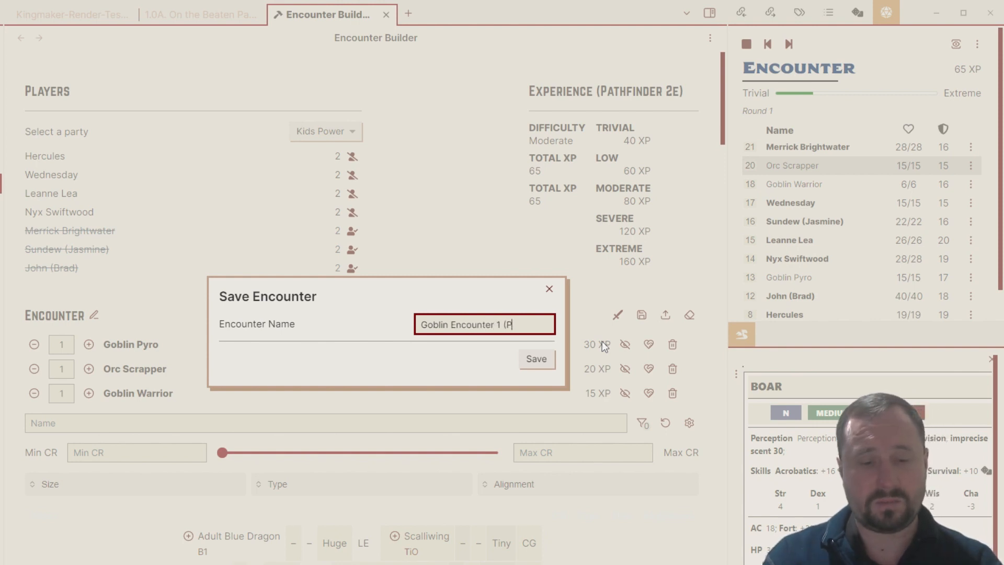
type("x")
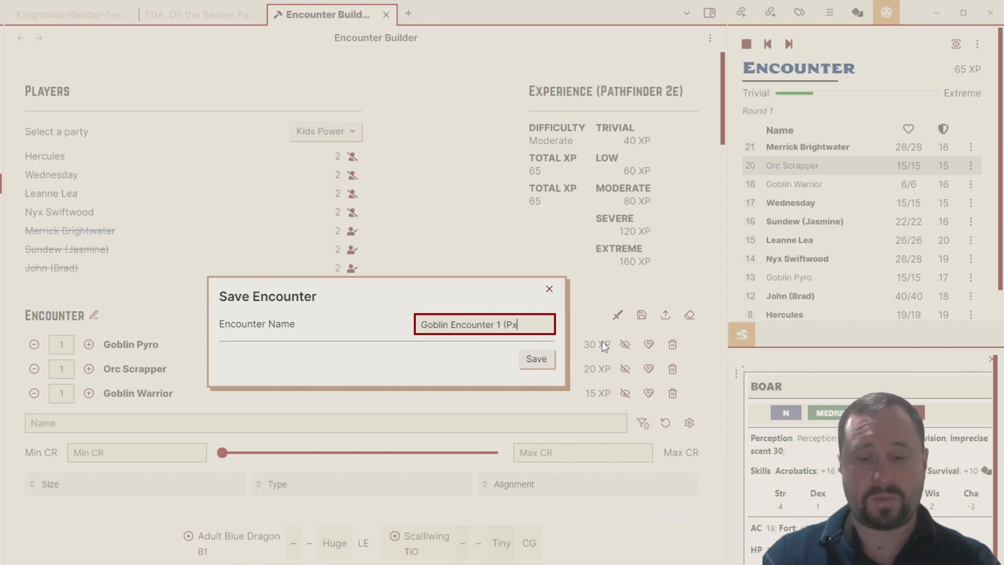
type("4)")
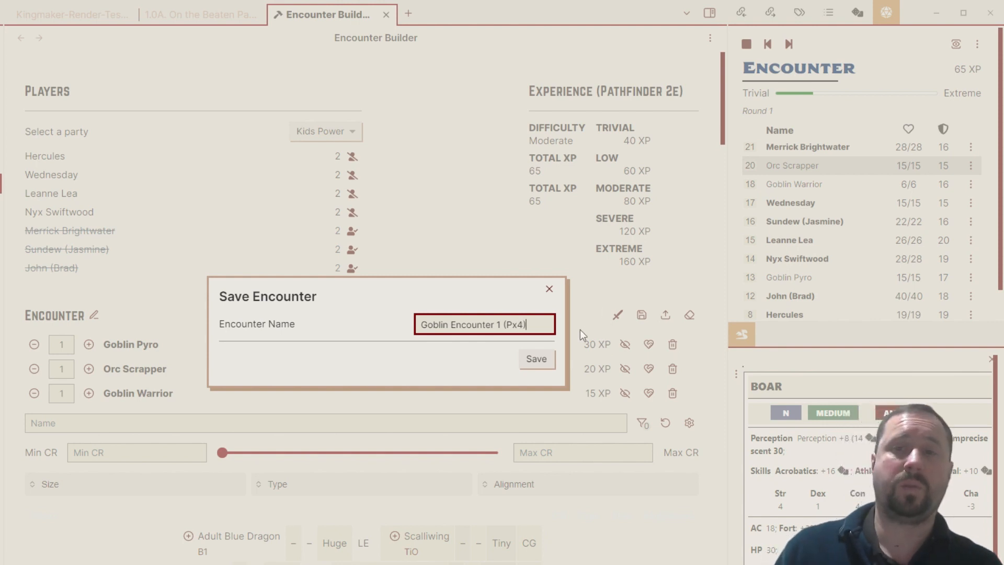
left_click(535, 360)
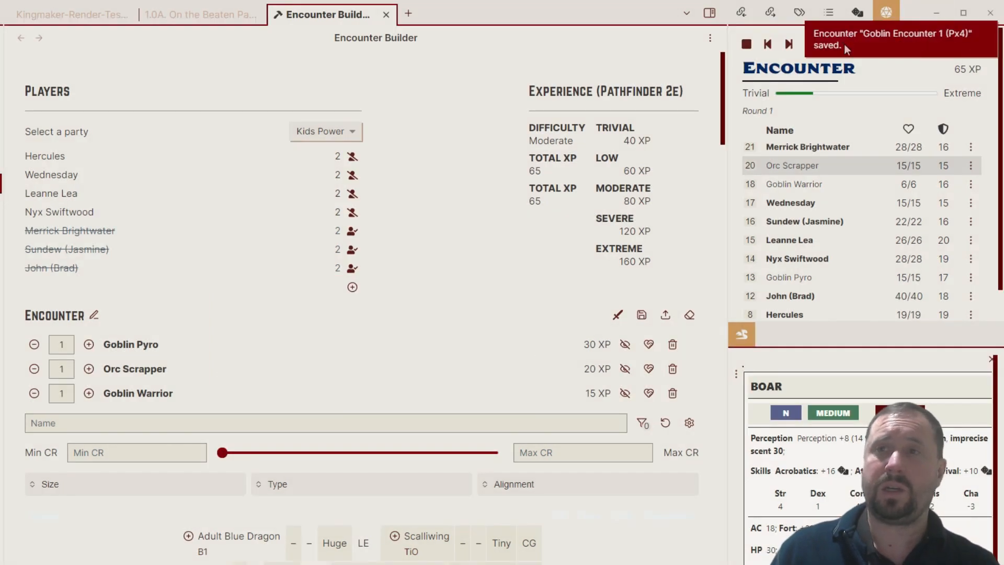
Clear the encounter in the builder and load the saved Goblin Encounter 1 (Px4) back in
left_click(665, 316)
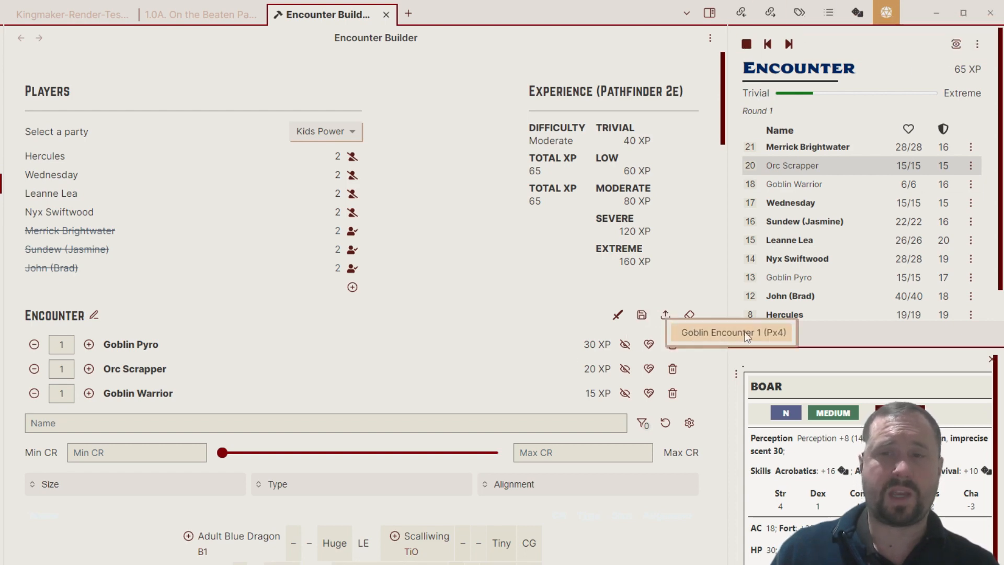
left_click(689, 315)
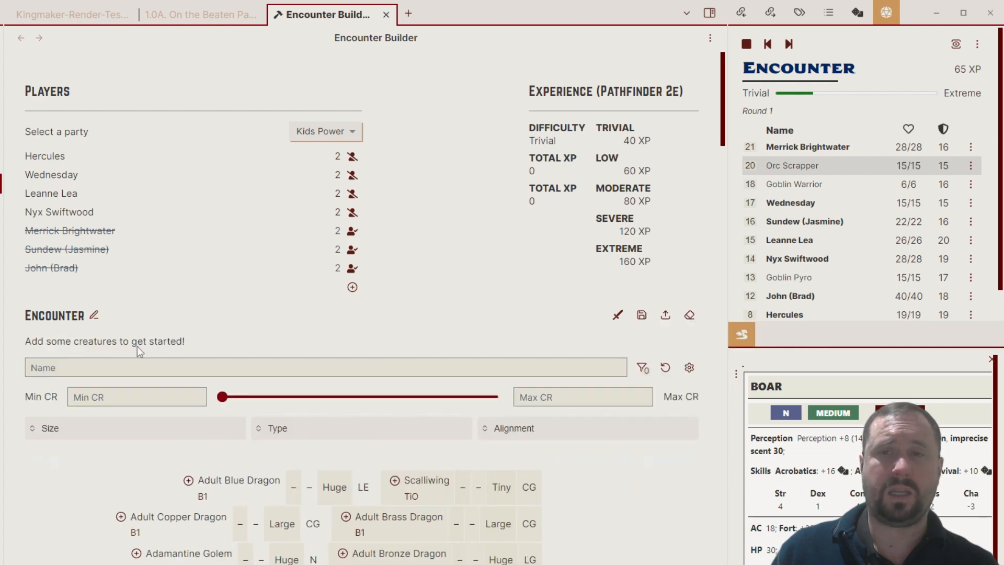
left_click(665, 314)
left_click(726, 333)
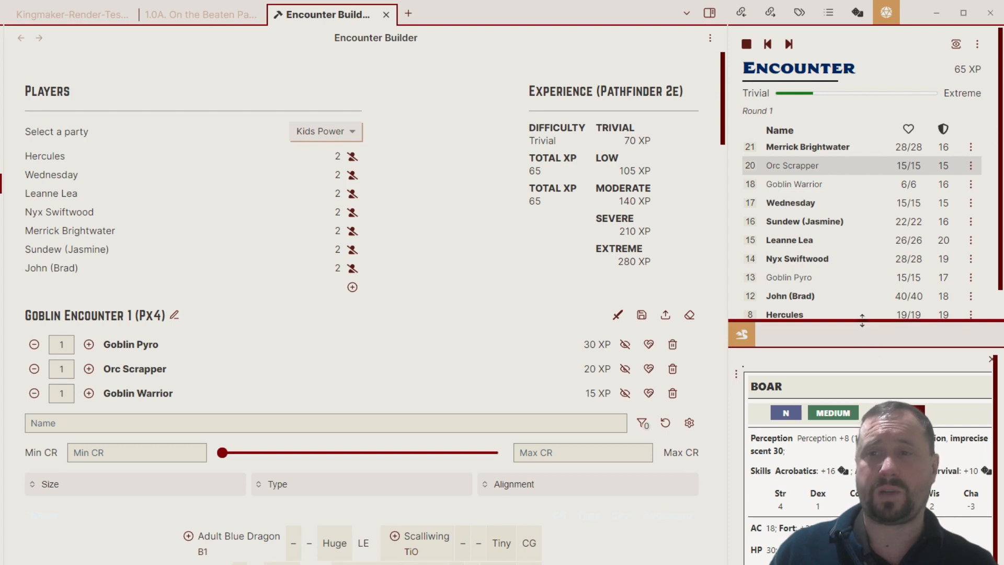
Enlarge the initiative tracker pane downward and open its list of saved encounters for loading
left_click_drag(863, 321, 868, 364)
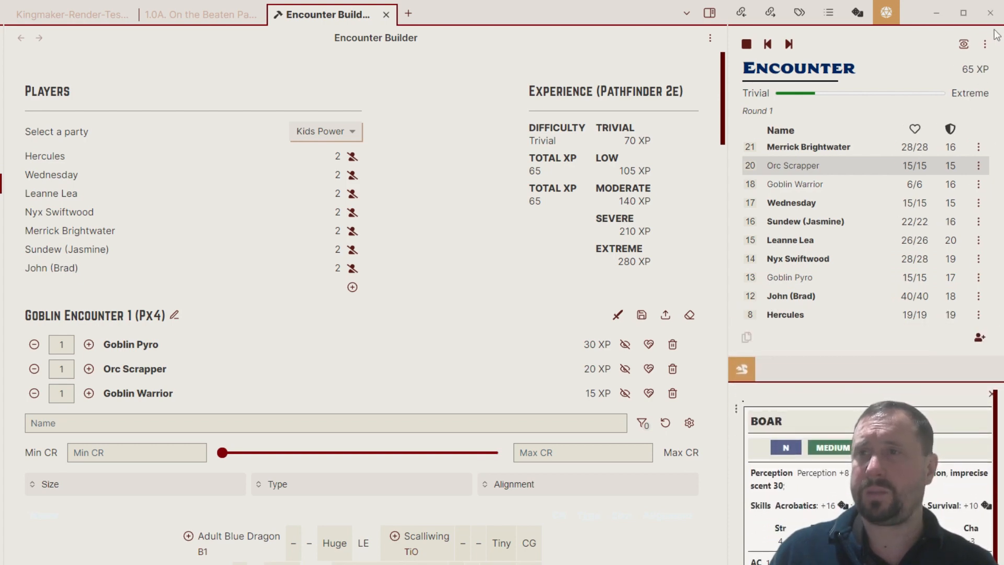
left_click(985, 44)
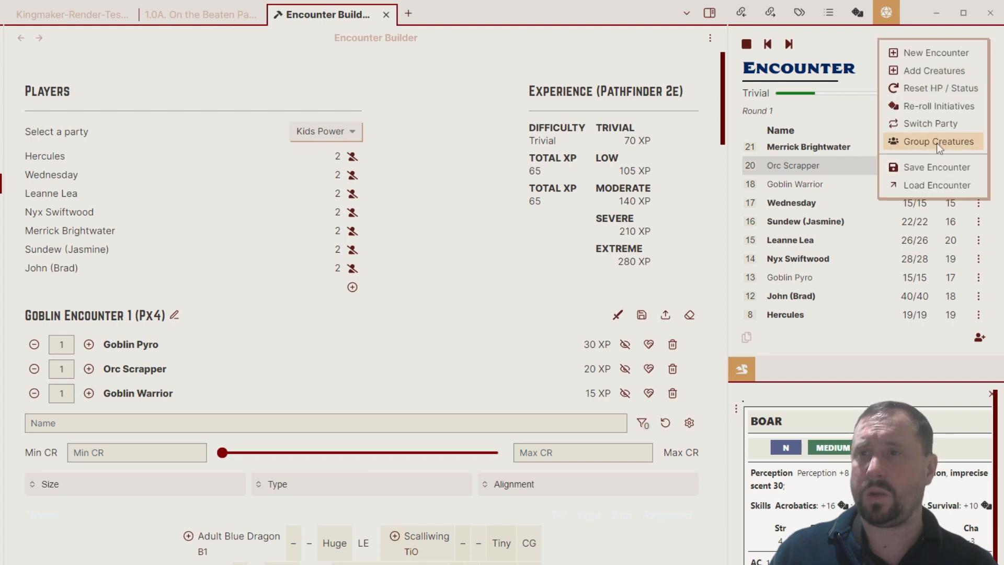
left_click(928, 186)
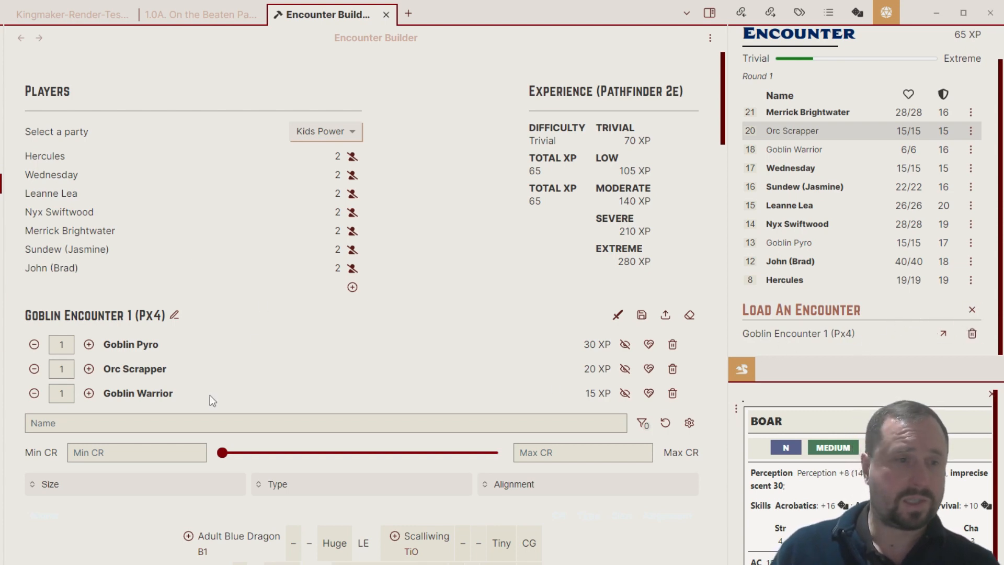
Examine the saved encounters under Encounters in the Initiative Tracker settings, and close the settings
key("ctrl+comma")
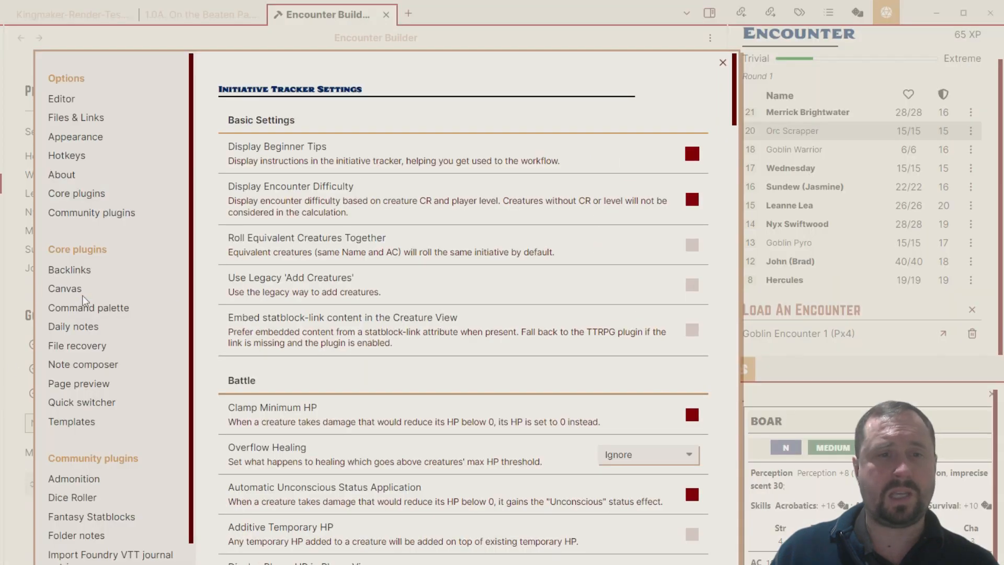
scroll(123, 330, "down", 2)
scroll(487, 170, "down", 12)
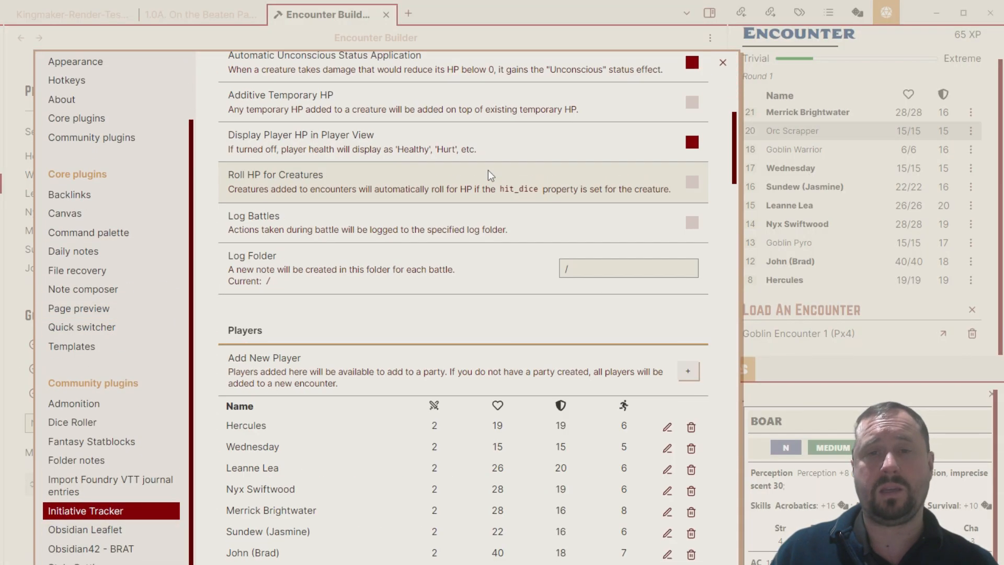
scroll(496, 165, "down", 9)
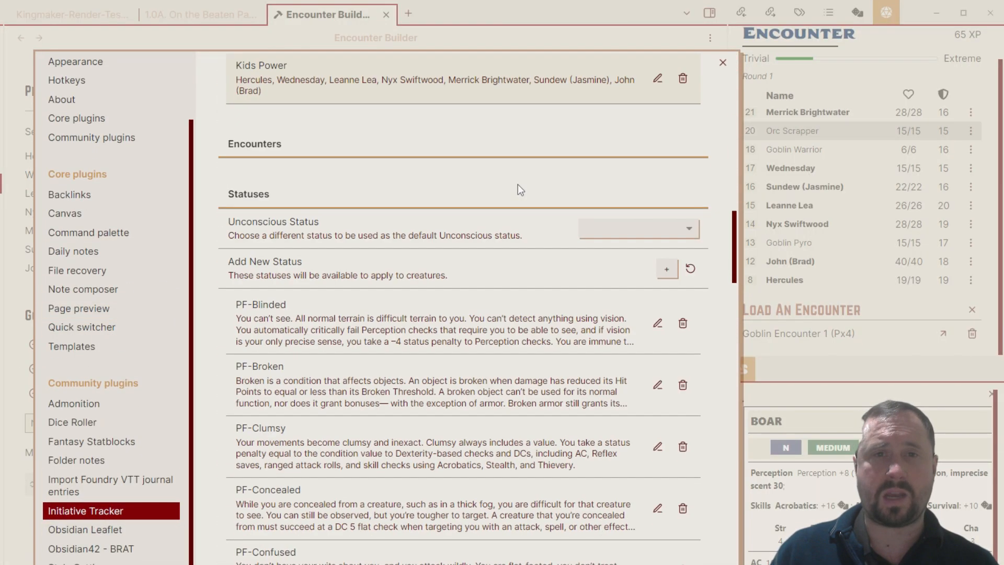
left_click(342, 150)
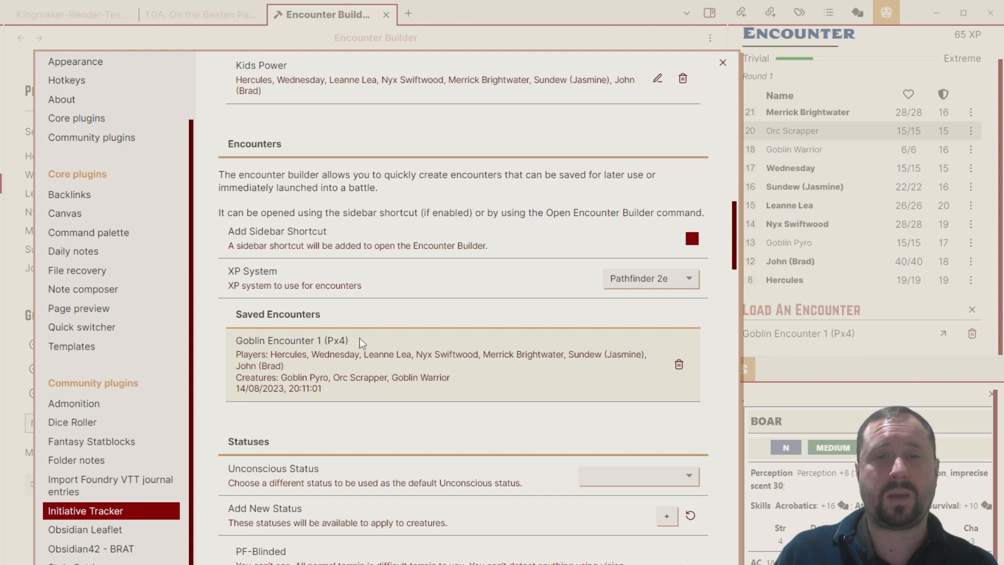
left_click(722, 64)
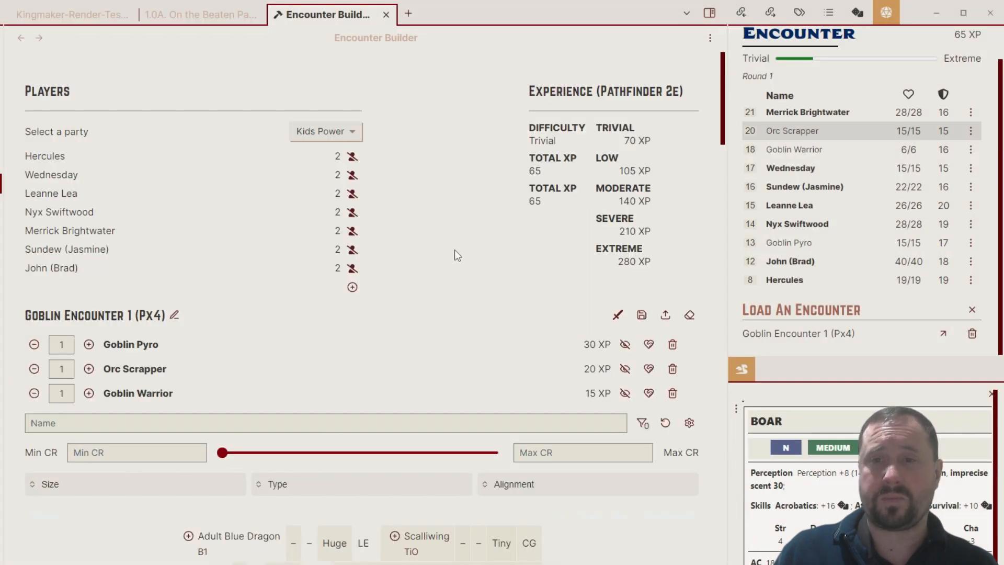
Check the minimum and maximum ends of the creature level range, leaving it at 0 to 25
scroll(523, 386, "down", 3)
scroll(602, 365, "up", 3)
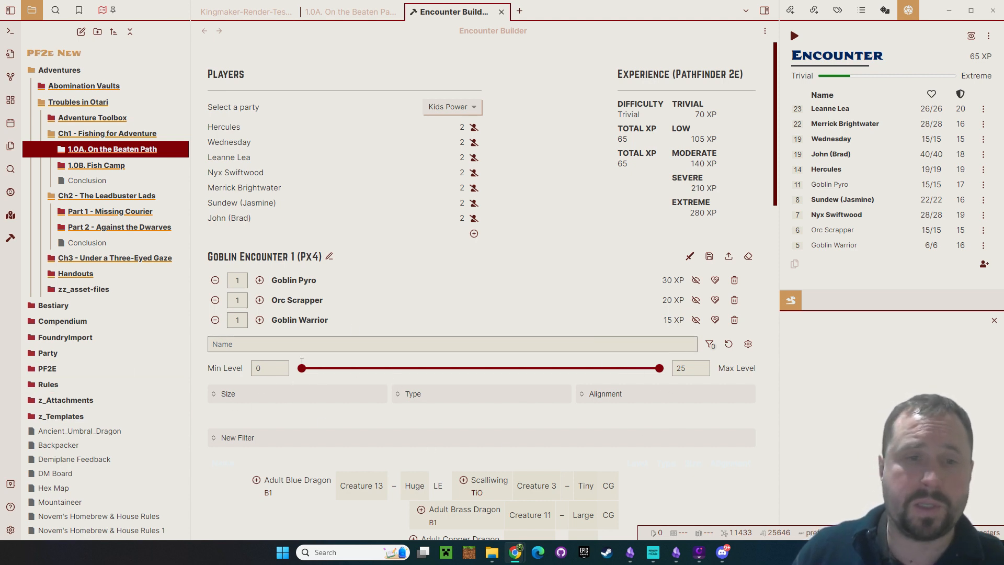
mouse_move(299, 369)
left_mouse_down()
mouse_move(435, 369)
mouse_move(281, 372)
left_mouse_up()
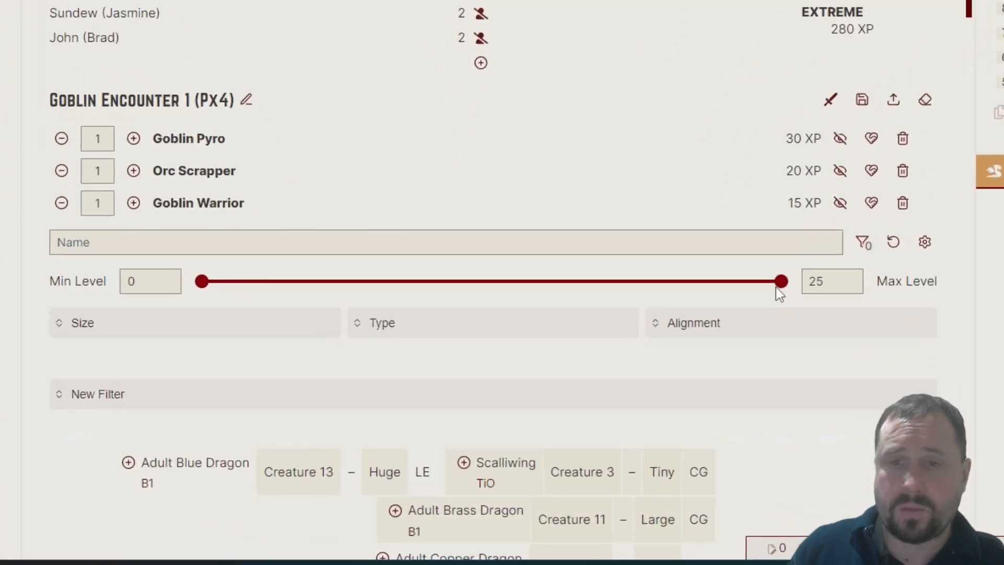
left_click_drag(781, 281, 844, 309)
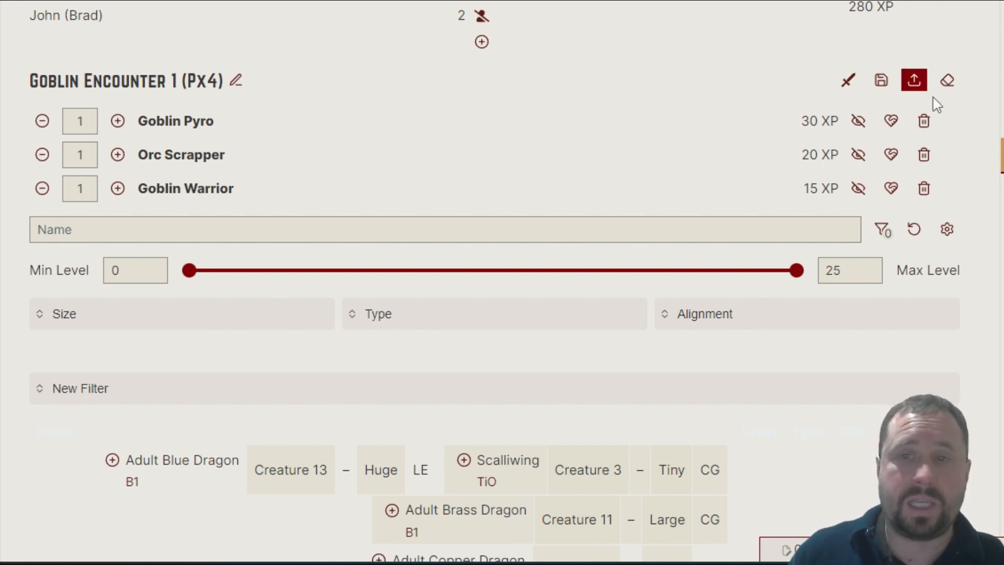
Filter the creatures by the name Orc with the extra filter options hidden, and show those options again
left_click(881, 229)
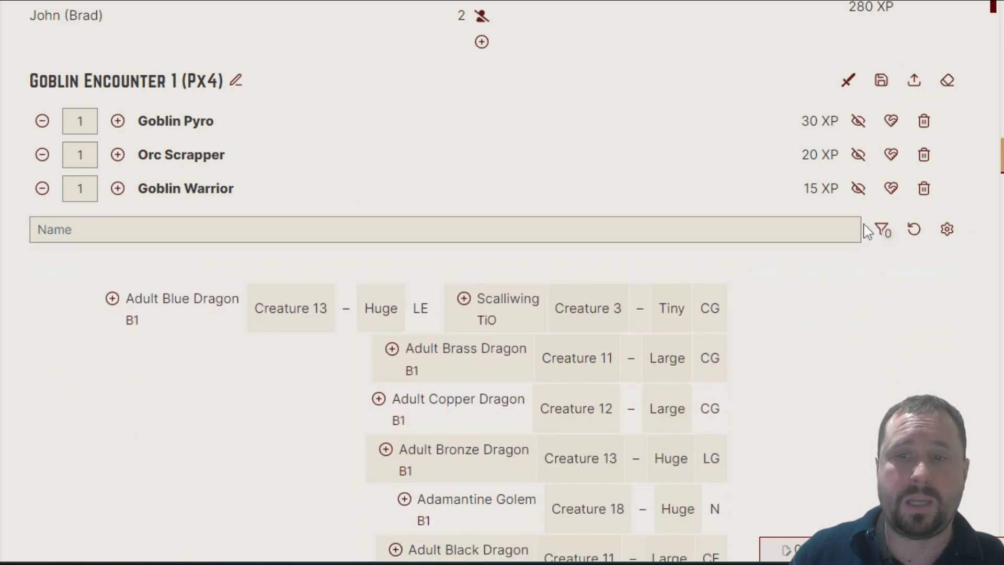
left_click(336, 223)
type("Orc")
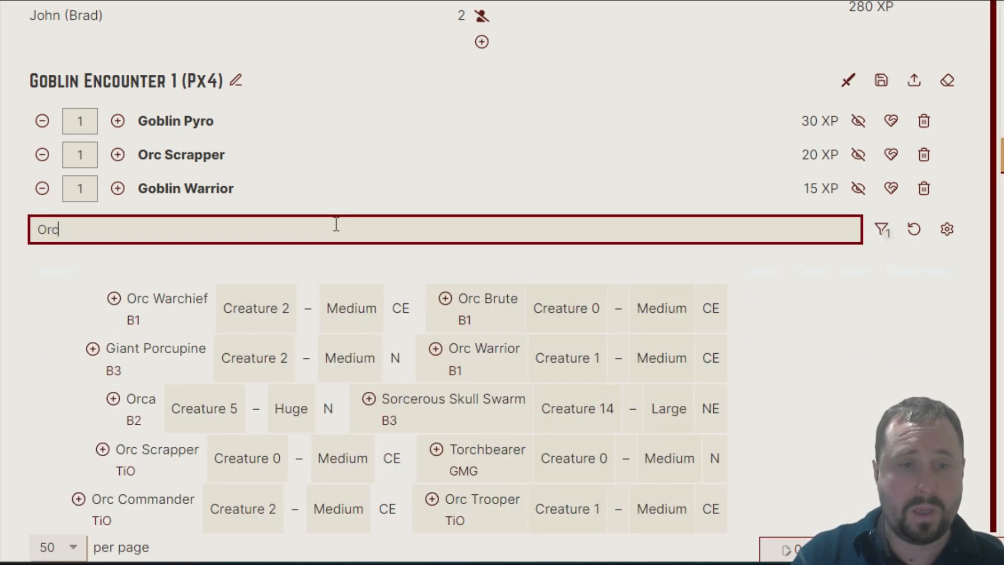
left_click(882, 229)
scroll(808, 342, "down", 3)
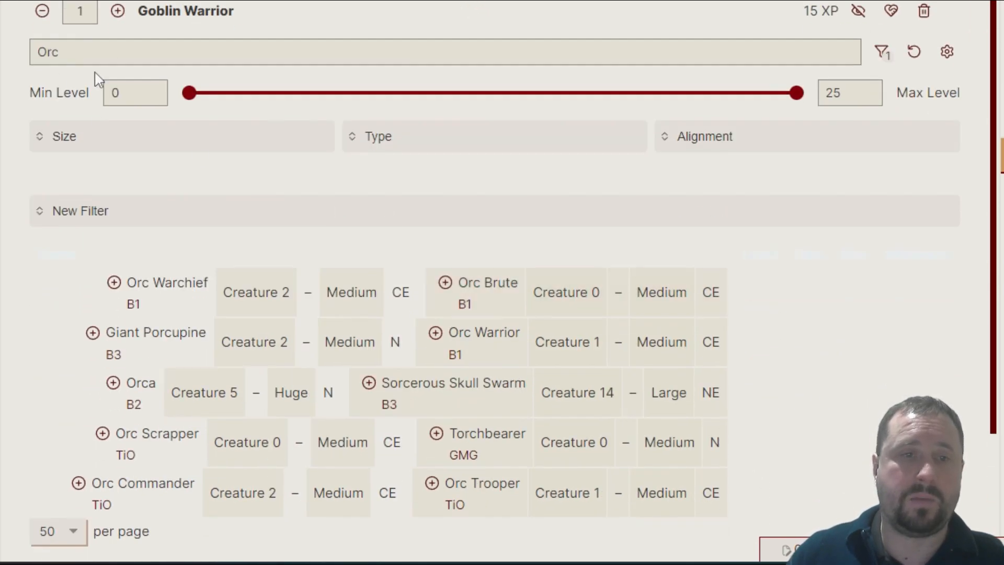
Reset the creature table's headers to their defaults and check the header settings
left_click(949, 57)
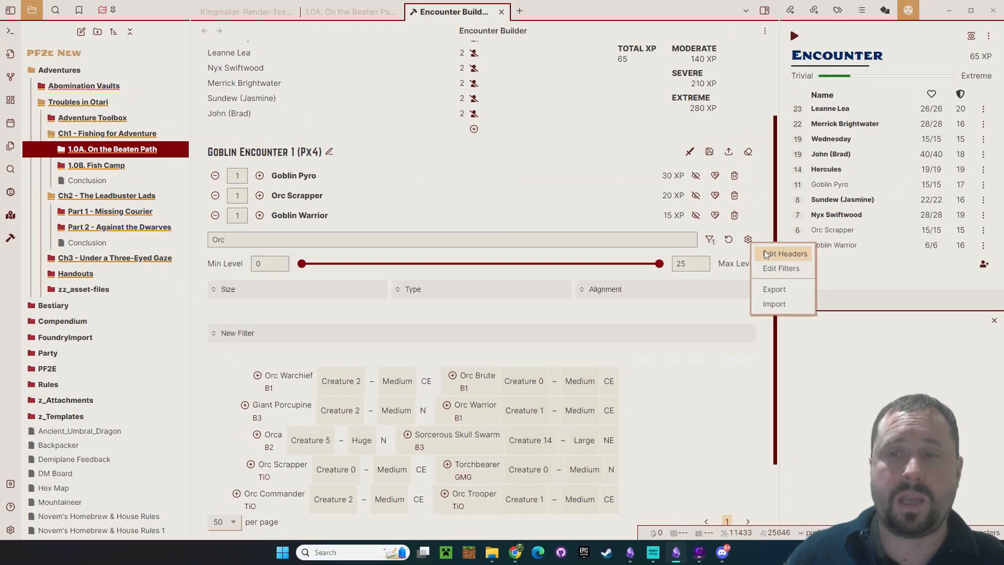
left_click(833, 214)
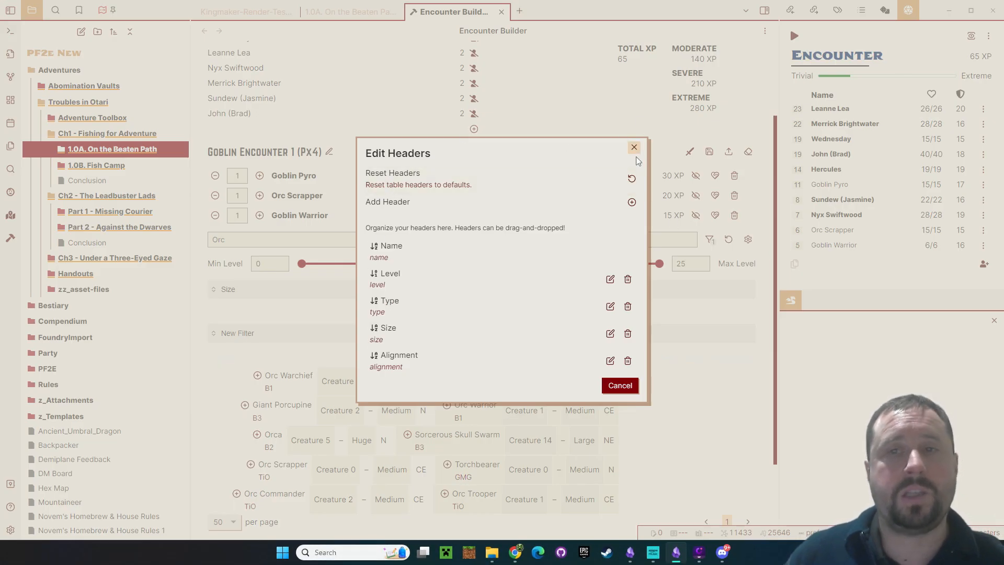
left_click(634, 142)
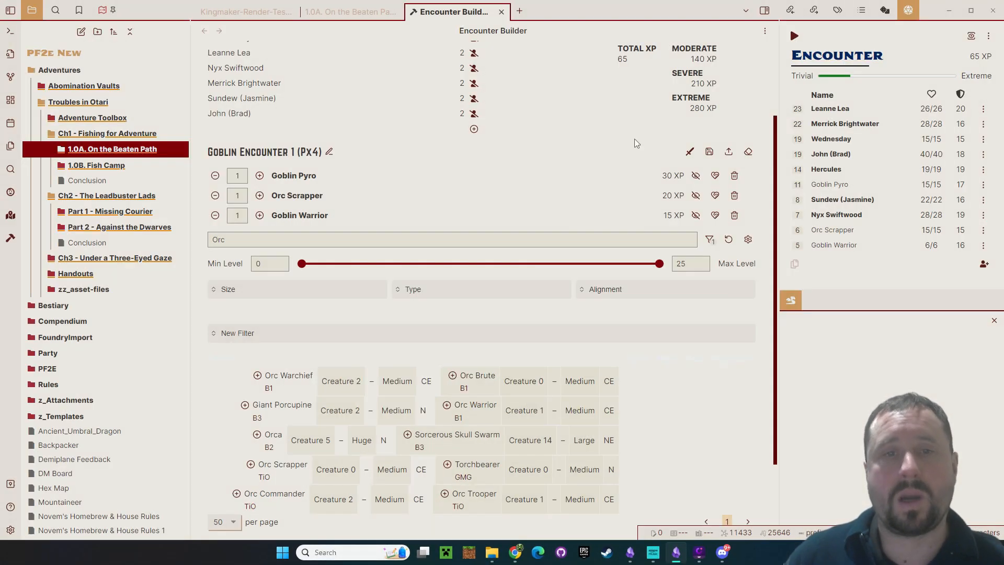
left_click(747, 240)
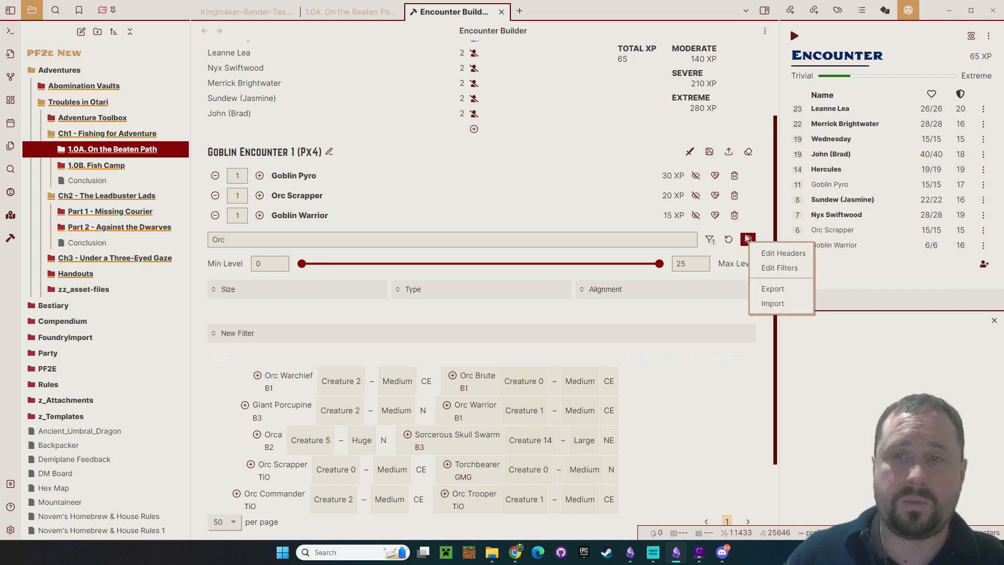
left_click(765, 256)
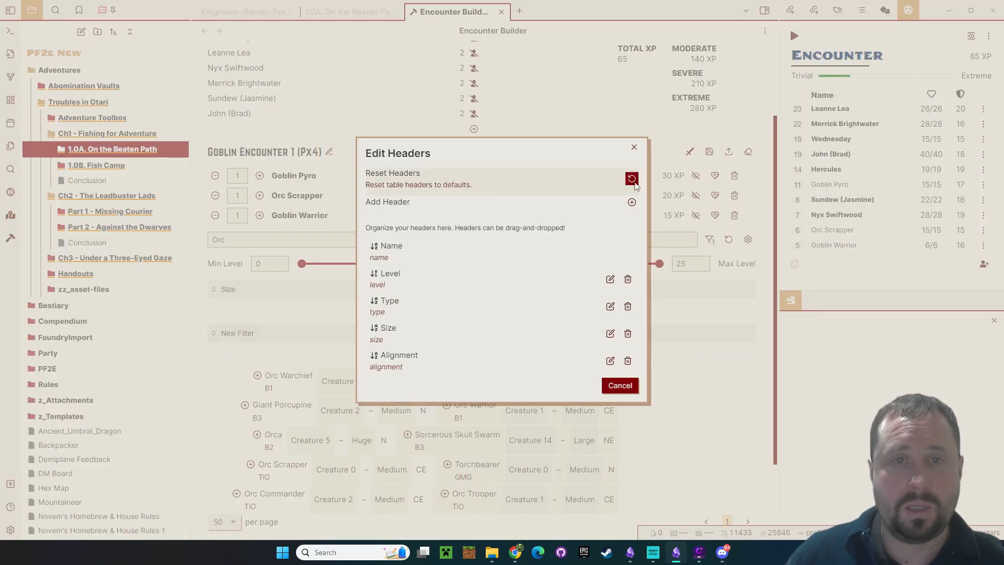
left_click(635, 181)
left_click(748, 239)
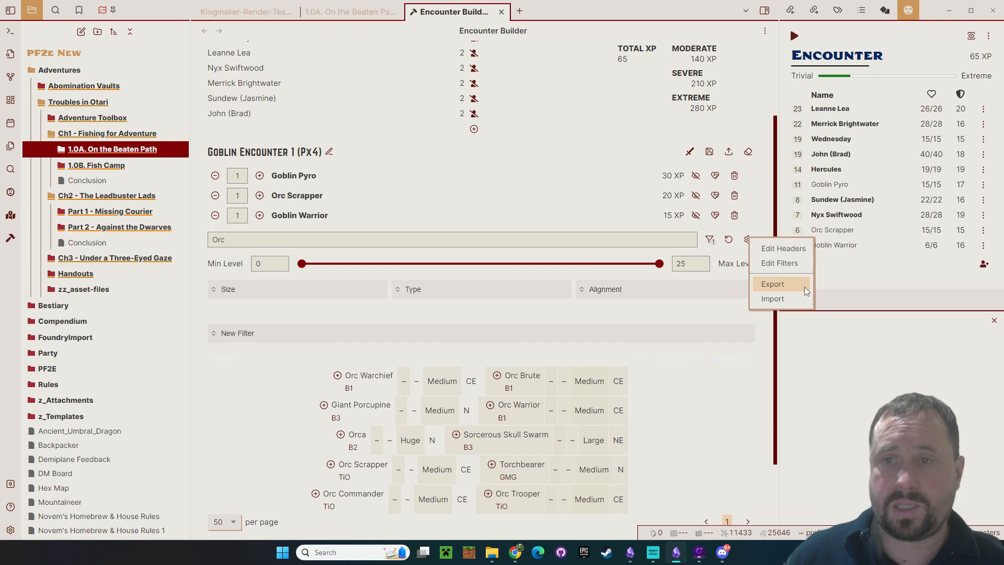
left_click(781, 253)
left_click(633, 147)
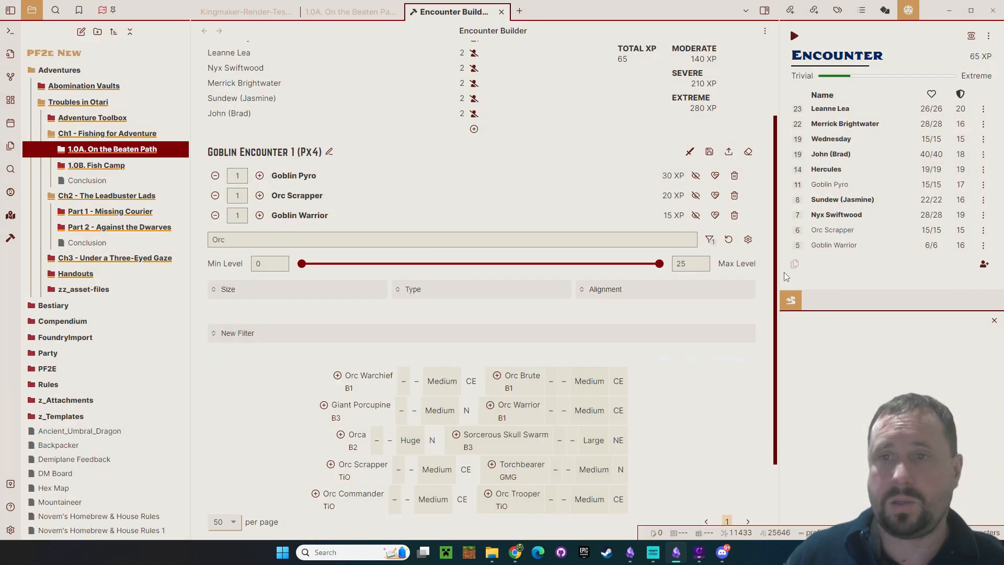
Restore the default layout of the creature filters
left_click(747, 239)
left_click(770, 263)
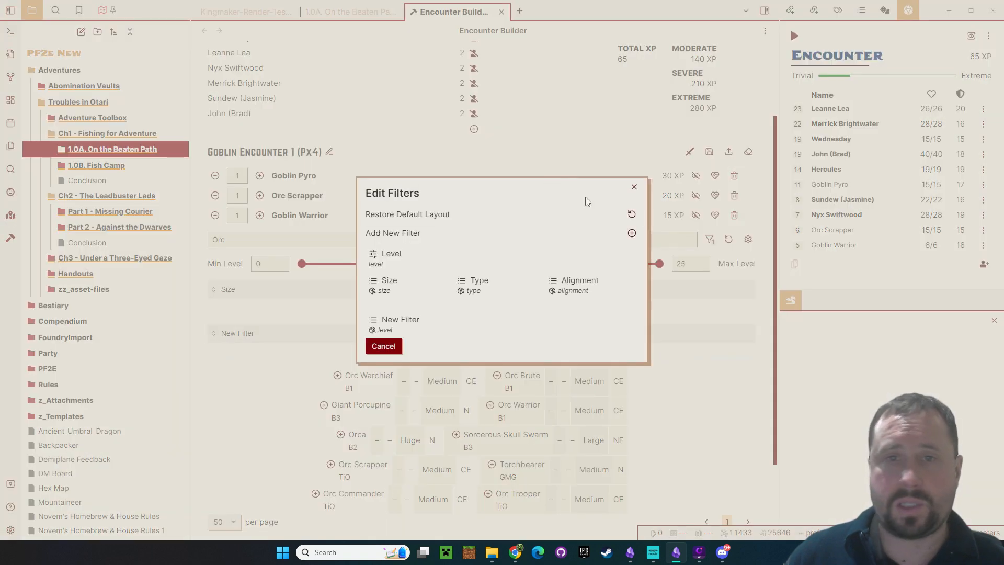
left_click(629, 219)
left_click(634, 206)
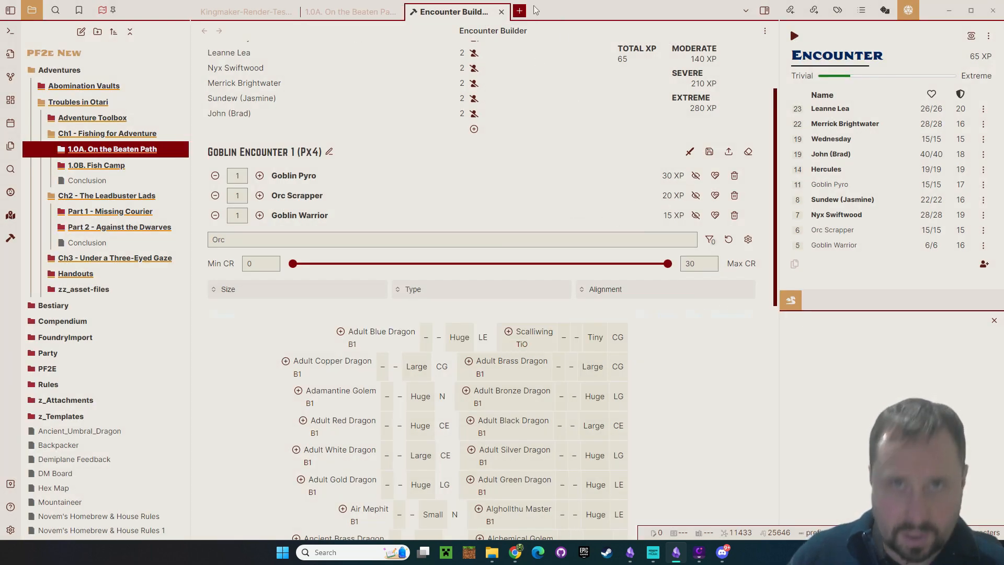
Close the Encounter Builder and reopen it to reload its filters
left_click(501, 12)
left_click(10, 238)
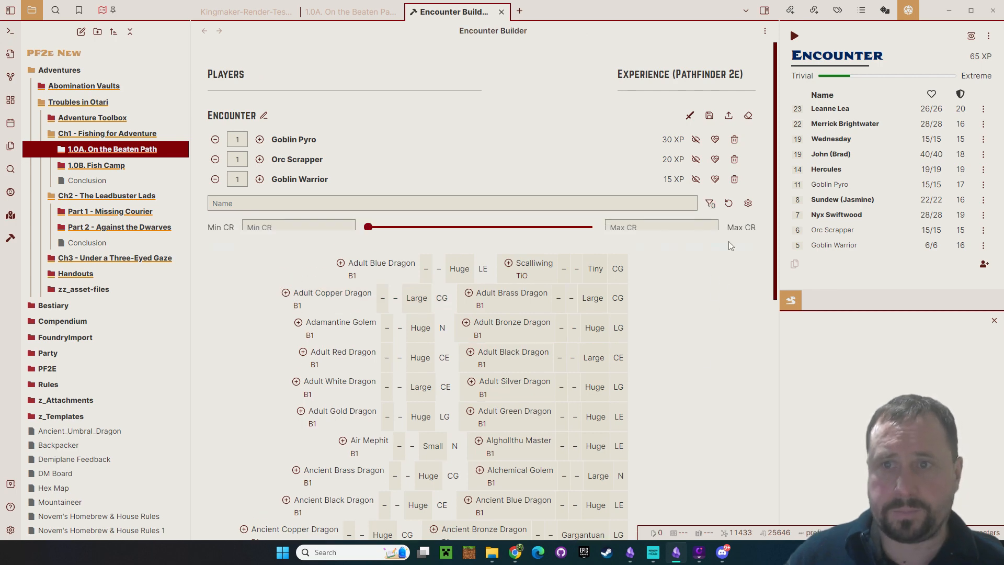
scroll(673, 388, "down", 1)
scroll(646, 375, "up", 1)
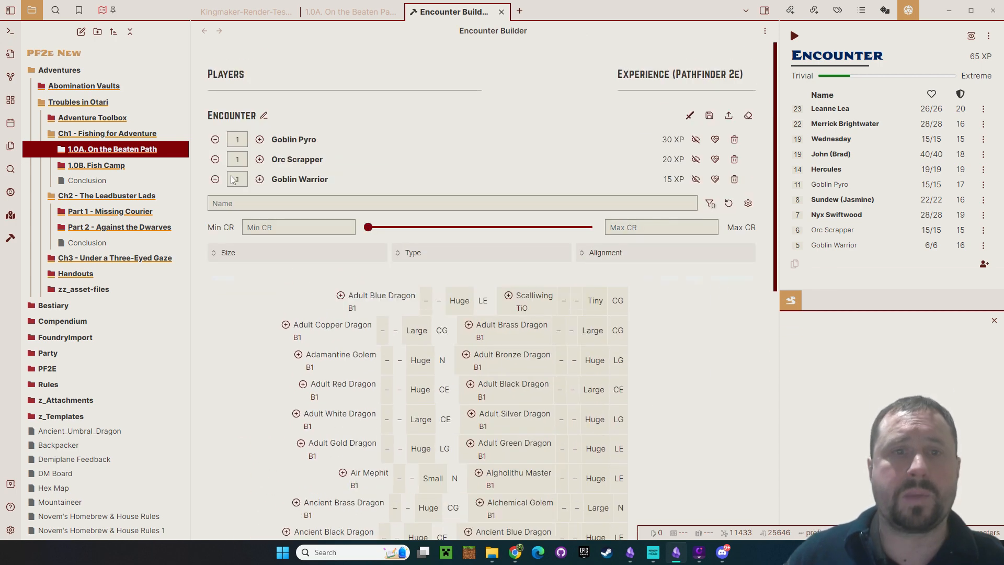
Try to adjust the creatures' CR range with its slider
left_click(353, 232)
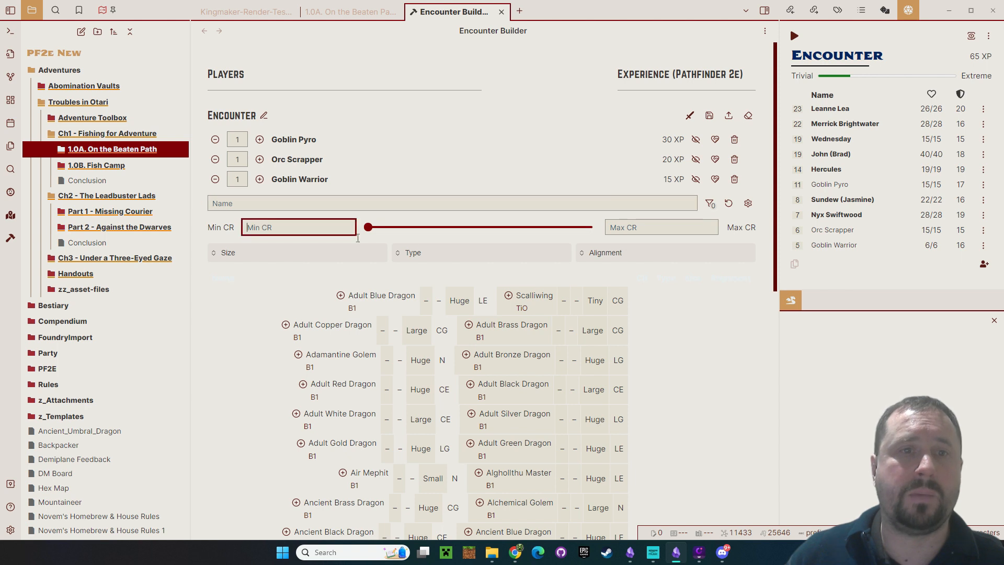
left_click(666, 226)
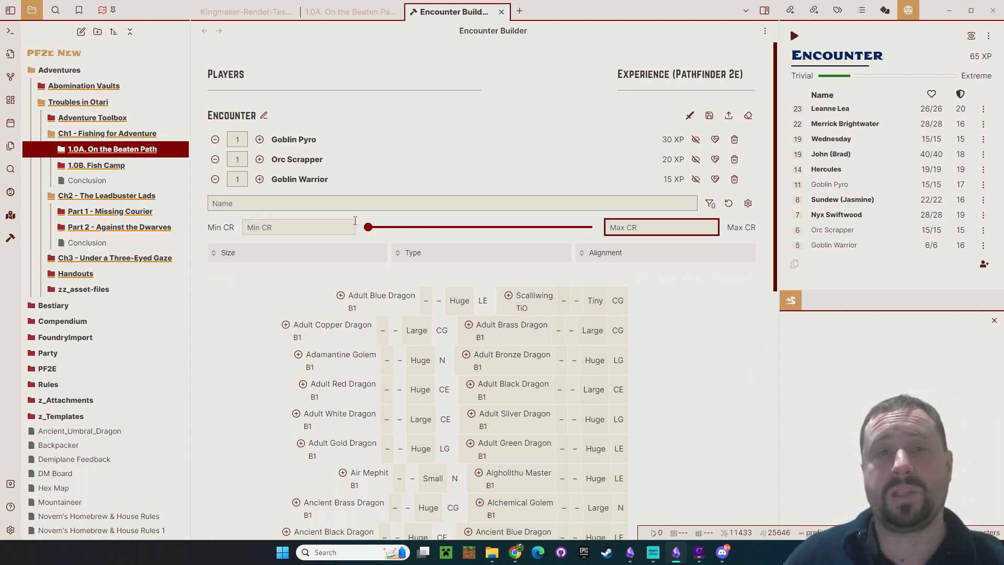
left_click_drag(369, 228, 587, 239)
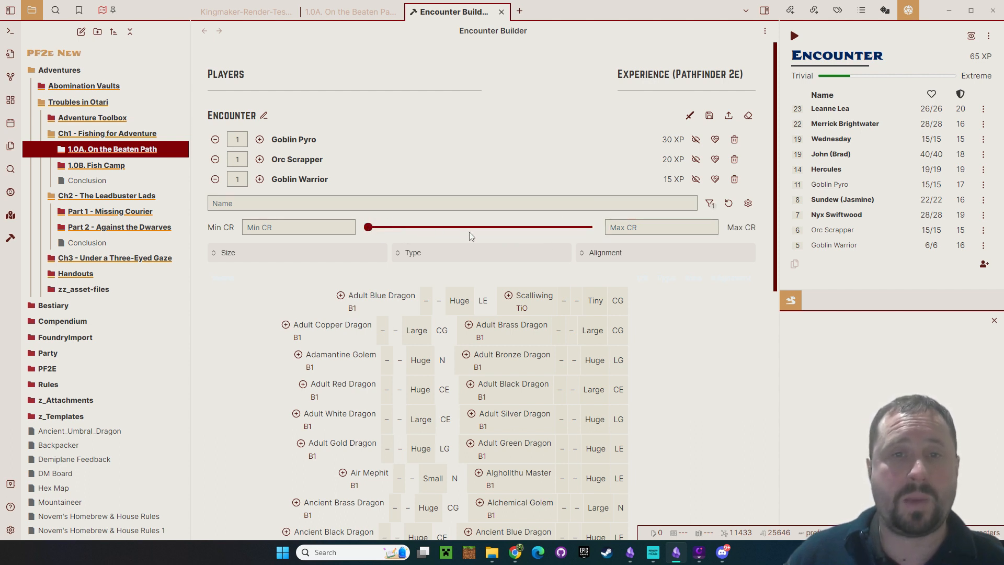
Try to filter the creatures by a CR from 2 to 4, and clear both limits
left_click(299, 226)
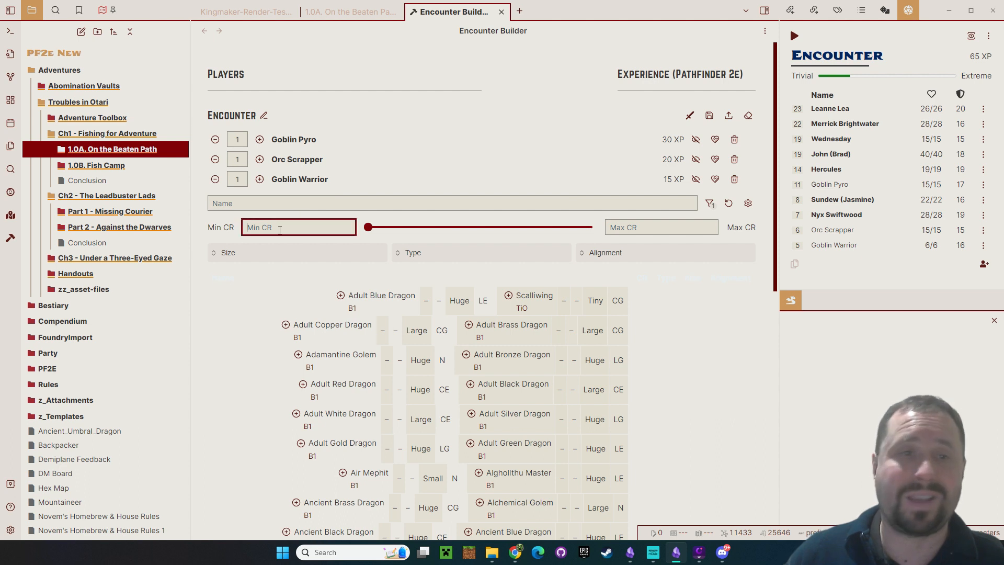
type("2")
left_click(635, 232)
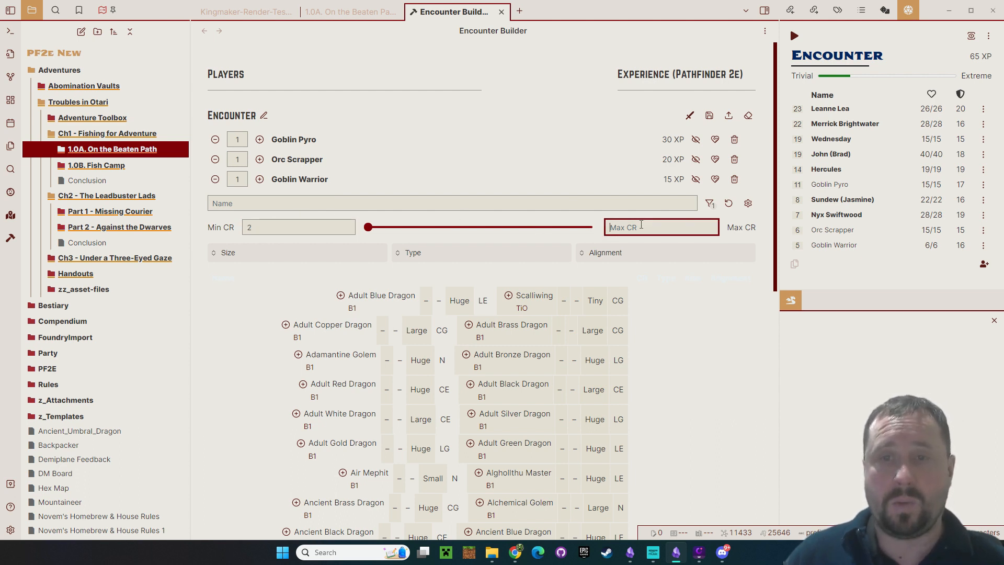
type("4")
key("BackSpace")
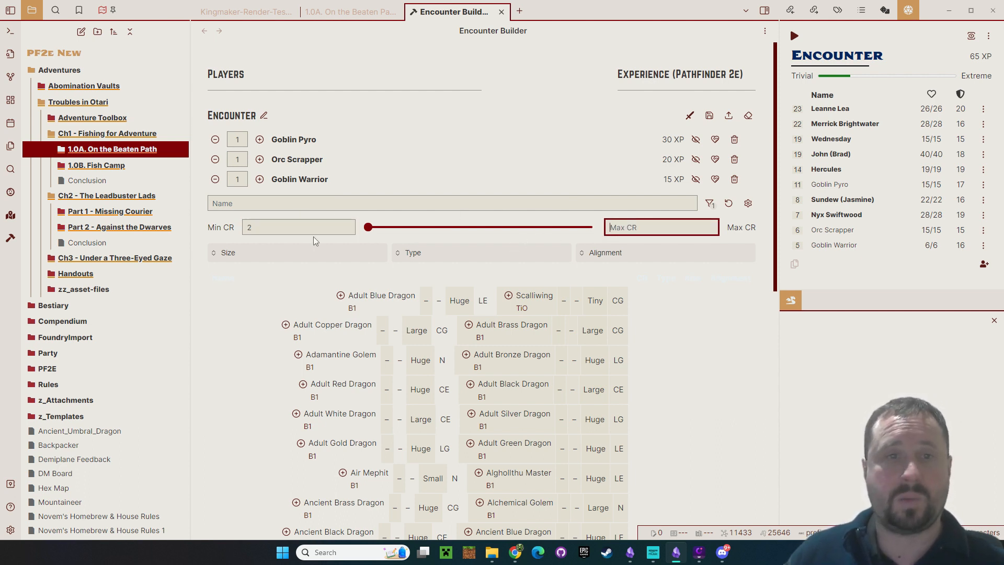
left_click_drag(277, 228, 230, 221)
key("BackSpace")
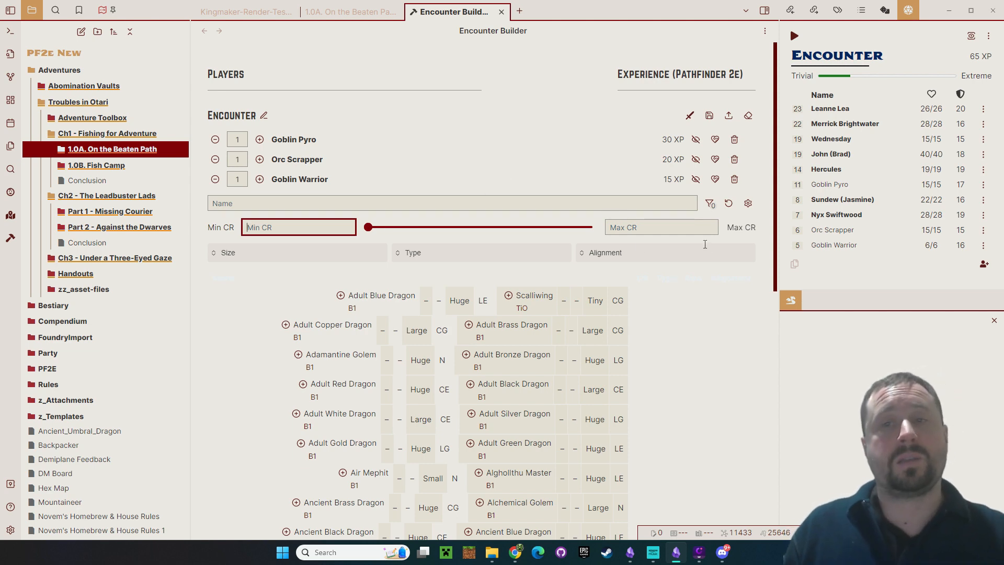
scroll(701, 326, "down", 1)
scroll(696, 328, "up", 1)
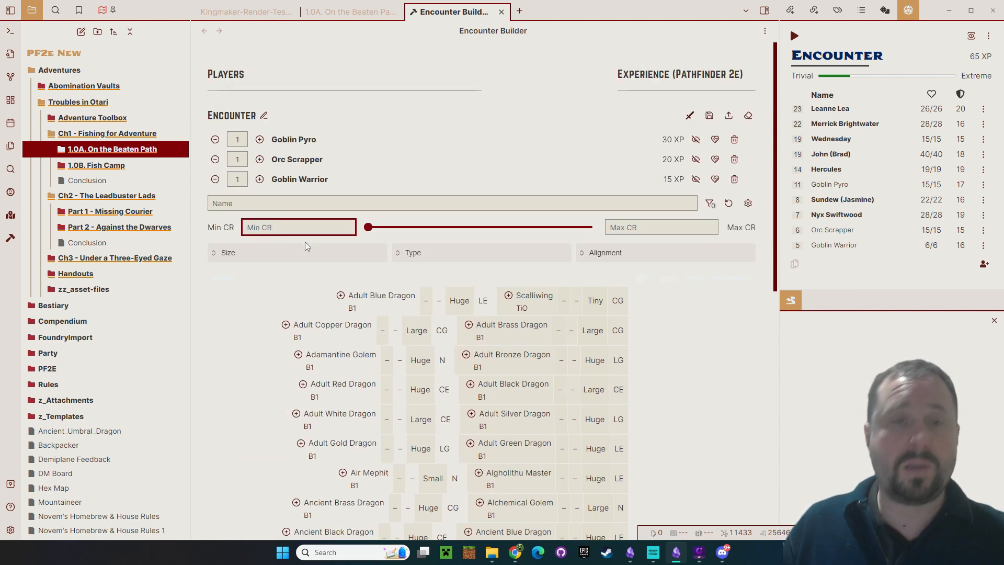
Filter the creatures by size Large and alignment NE, check the type filter, and remove both filter values
left_click(247, 248)
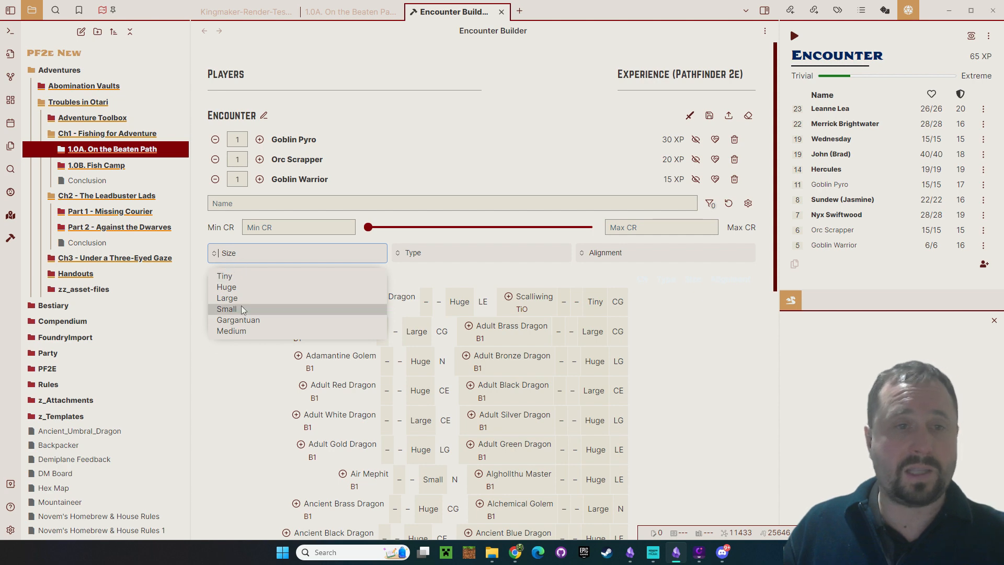
left_click(238, 298)
left_click(446, 263)
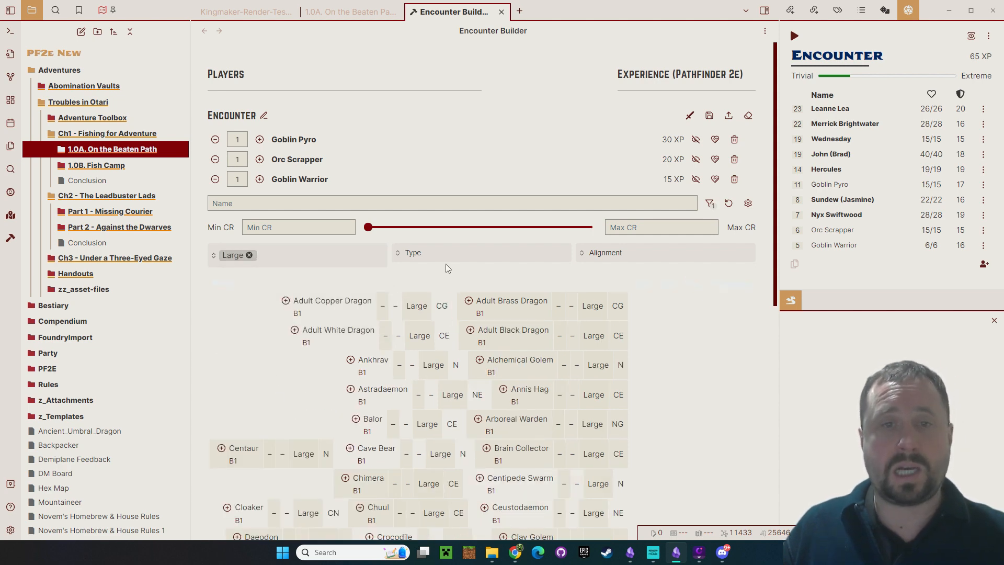
left_click(433, 255)
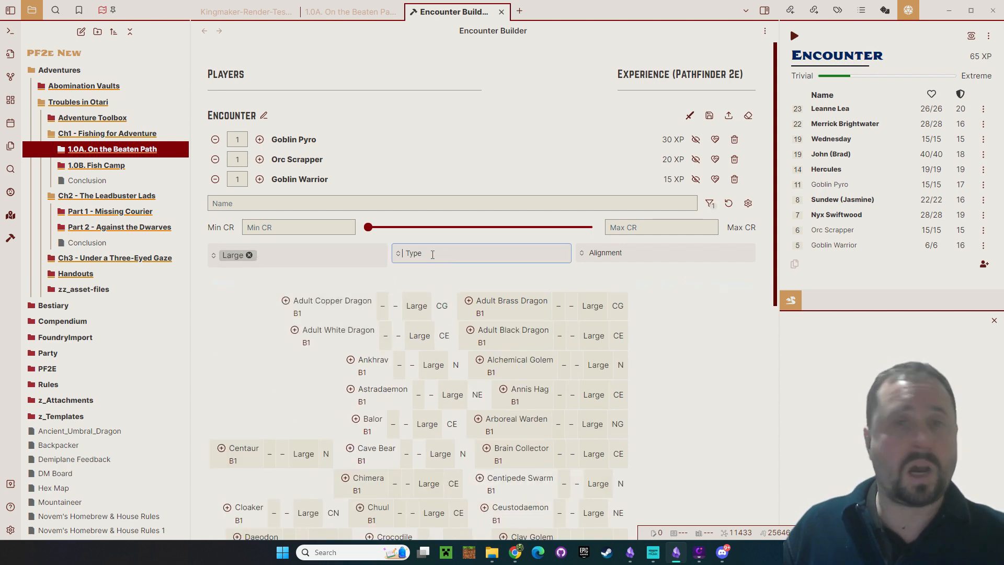
left_click(603, 253)
left_click(596, 336)
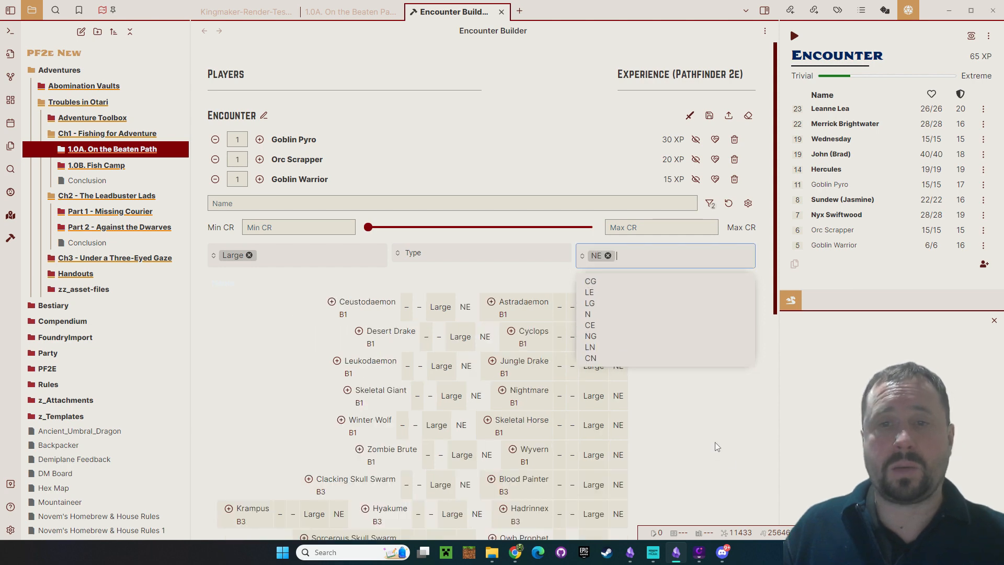
left_click(608, 255)
left_click(248, 255)
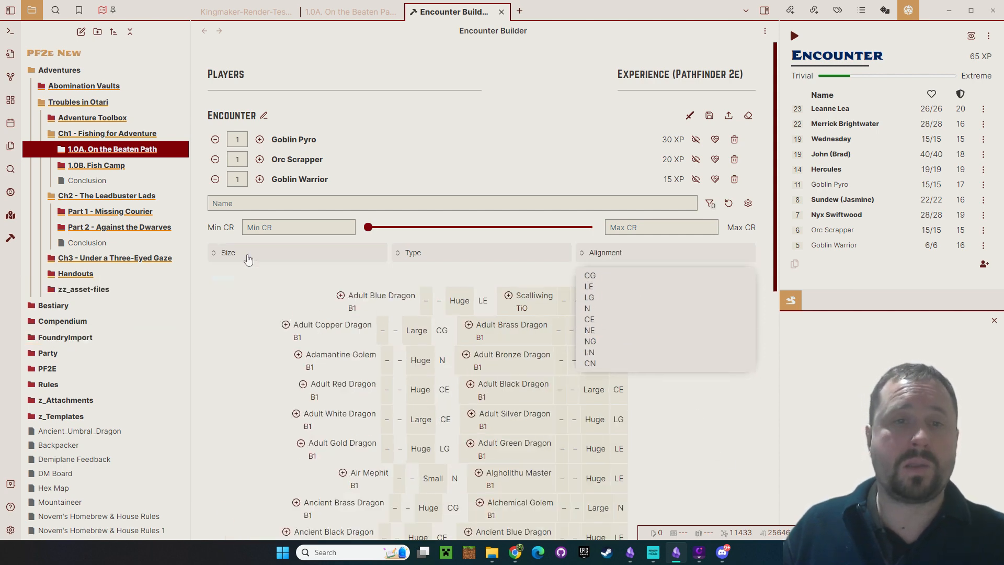
View the options offered by the alignment filter and close the list
left_click(607, 253)
left_click(617, 253)
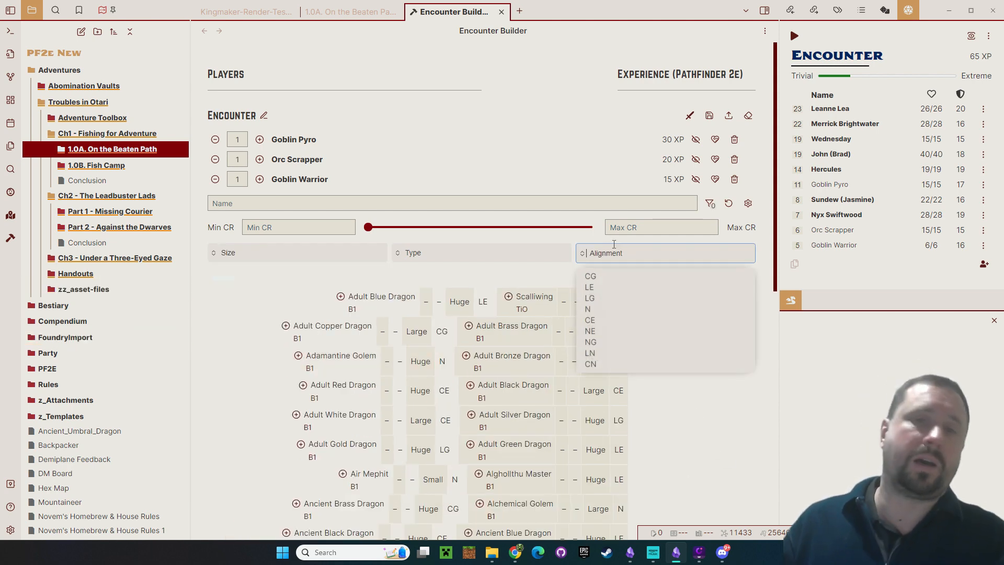
left_click(694, 483)
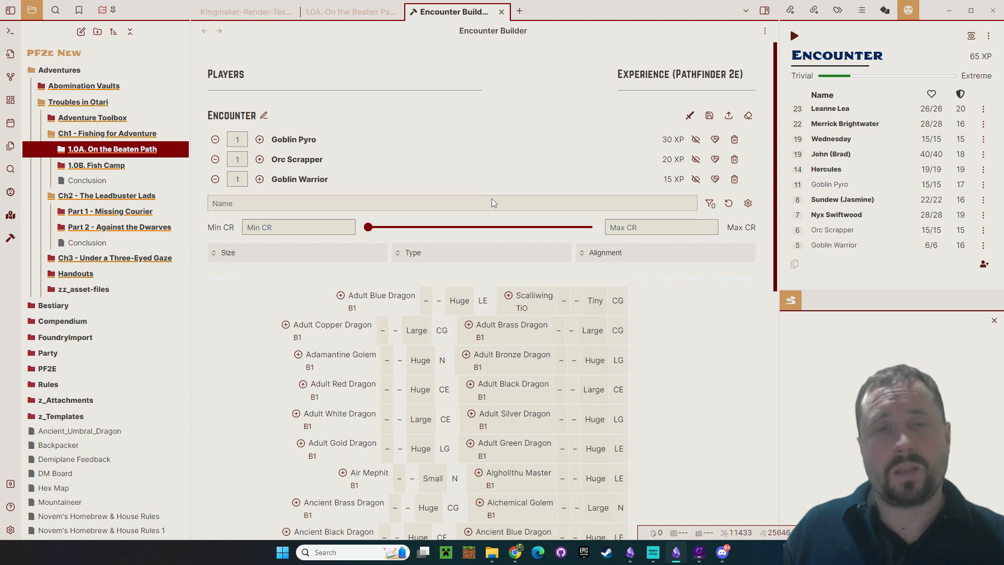
Look through the installed community plugins and the homebrew creatures in the Fantasy Statblocks settings
left_click(10, 529)
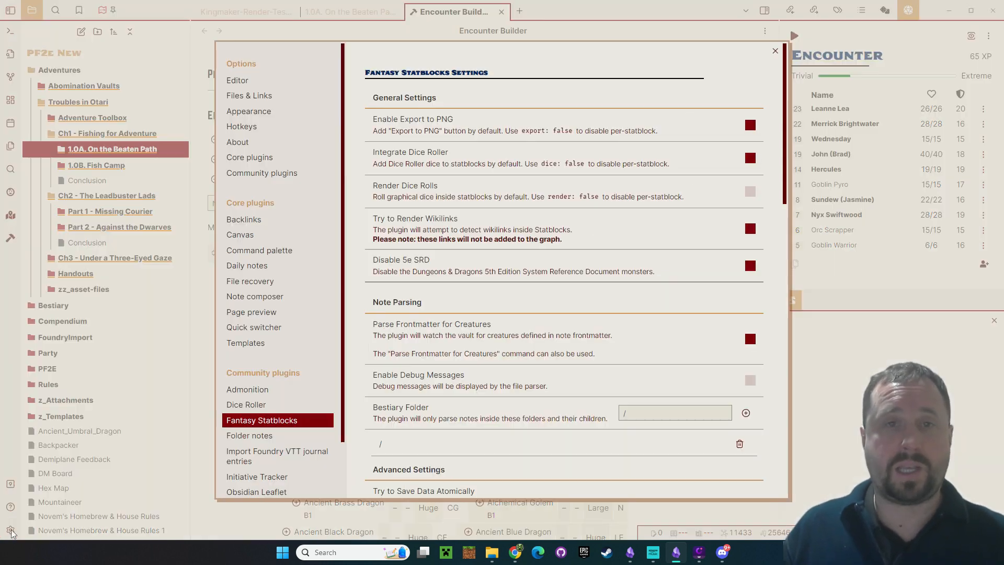
left_click(254, 174)
scroll(523, 261, "down", 8)
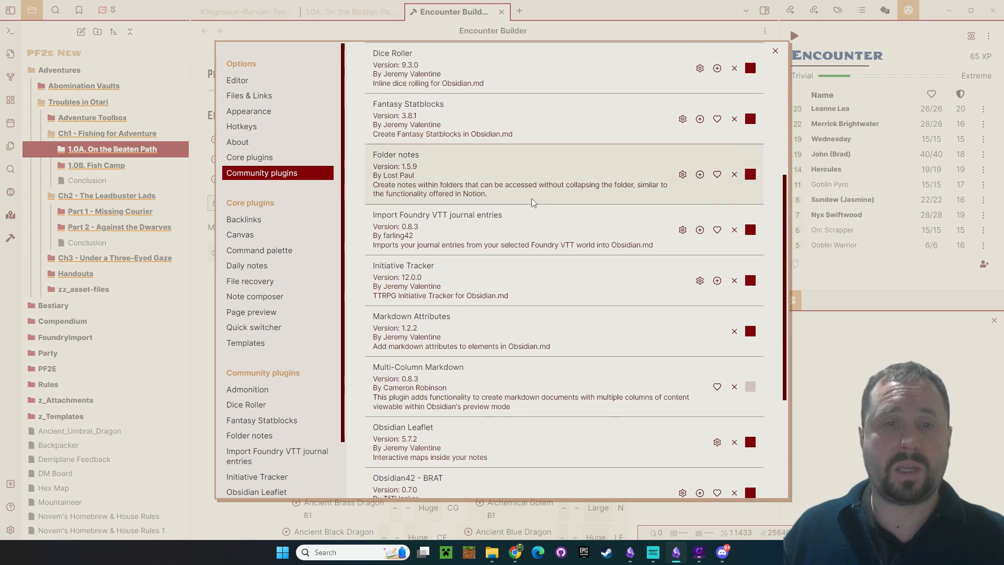
scroll(271, 404, "down", 1)
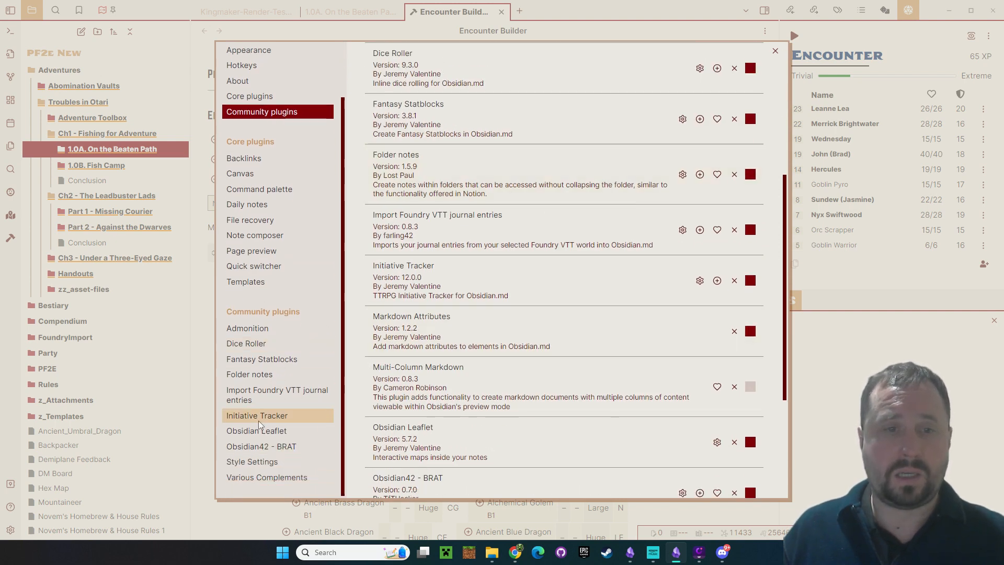
left_click(248, 365)
scroll(601, 264, "down", 8)
scroll(585, 262, "down", 15)
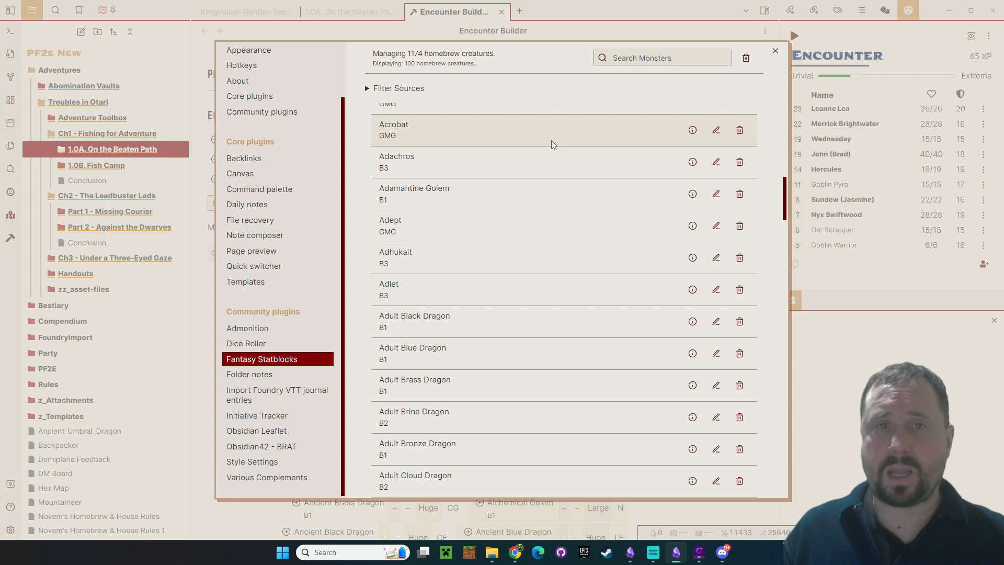
Open the Acrobat homebrew creature for editing and examine its statblock fields from beginning to end
left_click(716, 130)
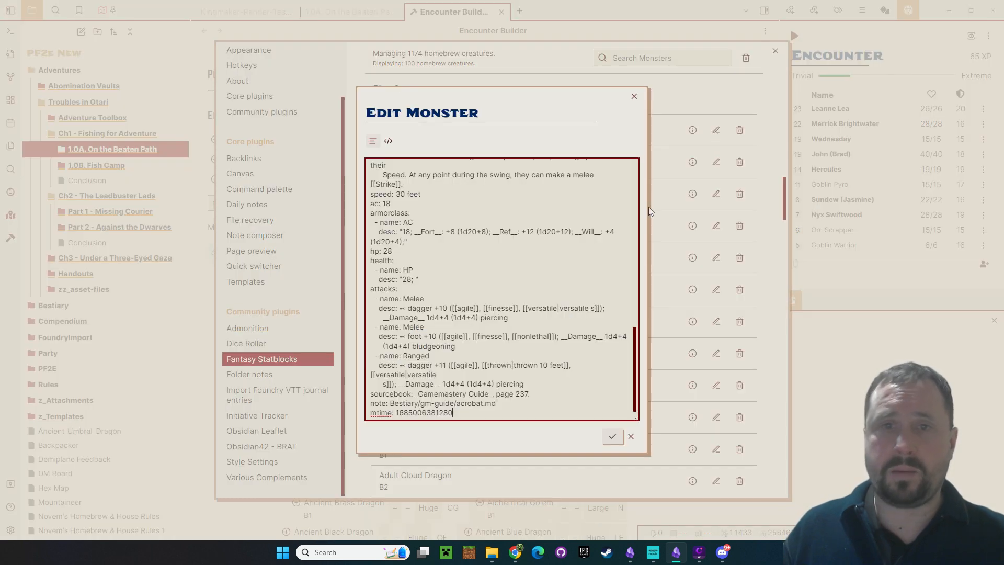
scroll(622, 209, "up", 10)
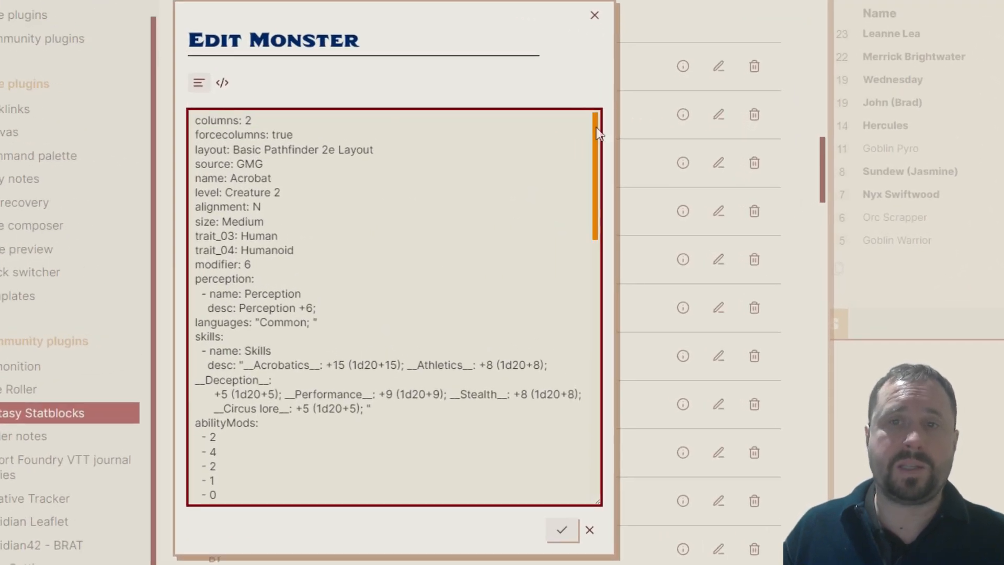
scroll(589, 152, "down", 5)
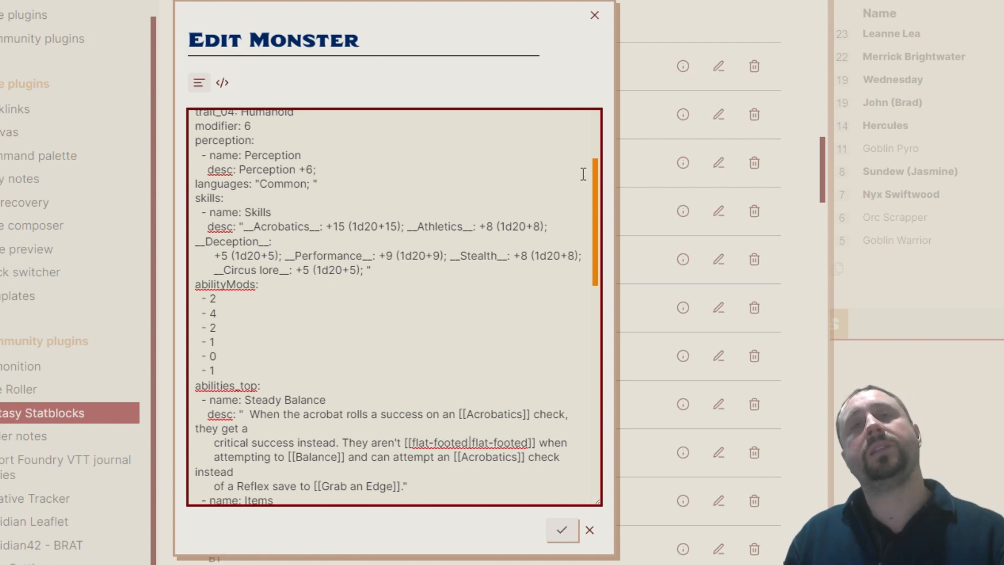
scroll(583, 173, "up", 5)
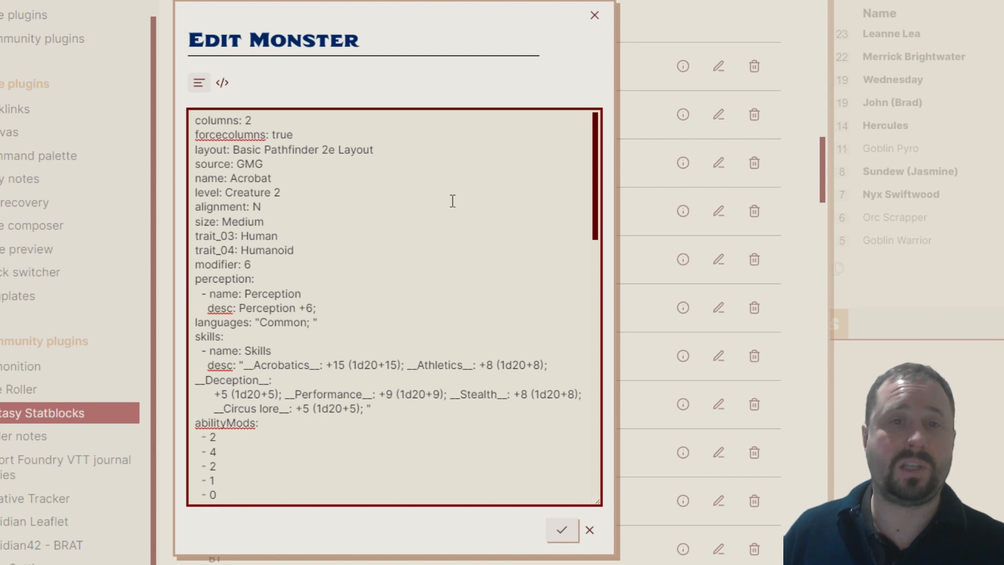
scroll(459, 193, "down", 15)
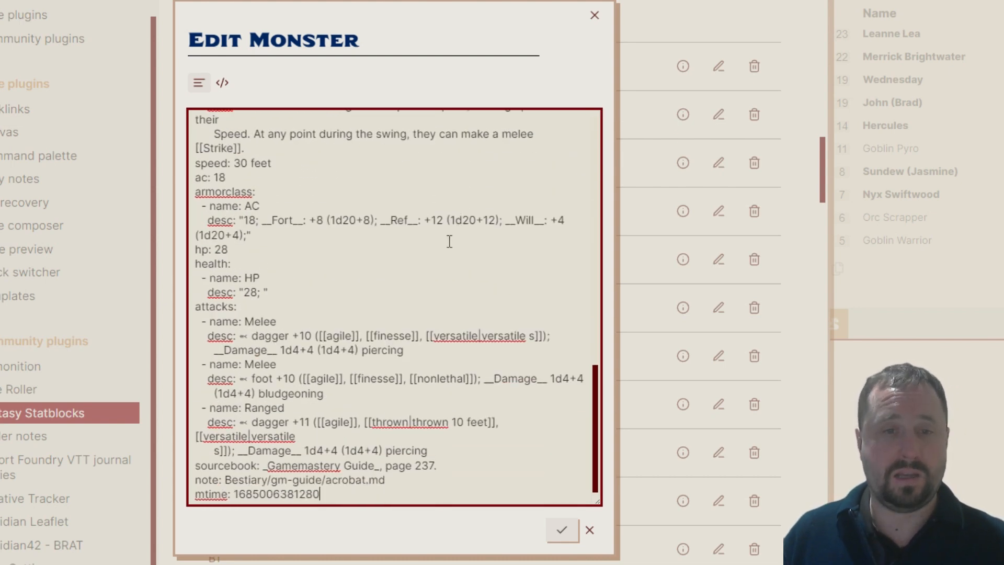
Examine the level property and its value at the beginning of the Acrobat's statblock fields
scroll(448, 240, "up", 15)
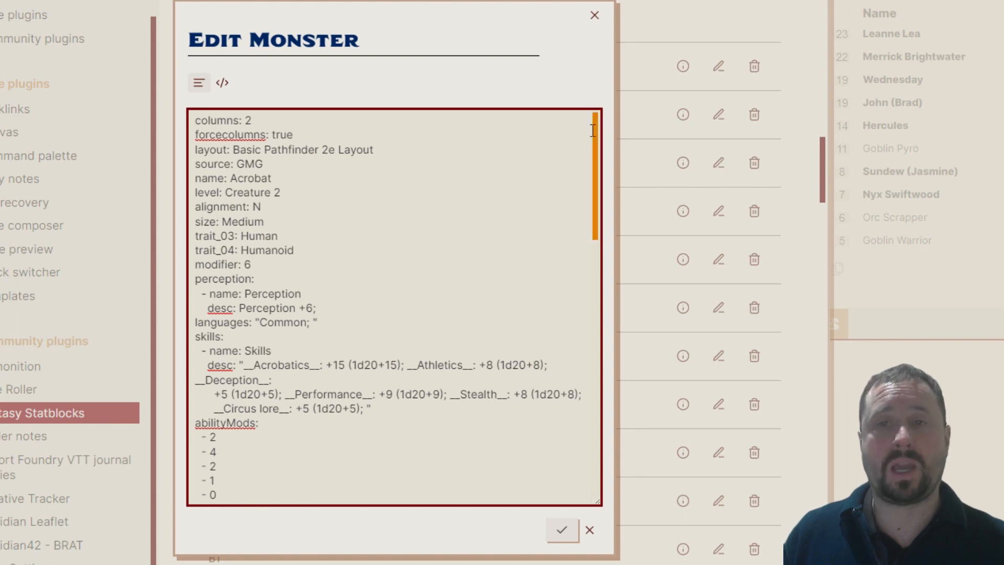
left_click_drag(593, 131, 538, 93)
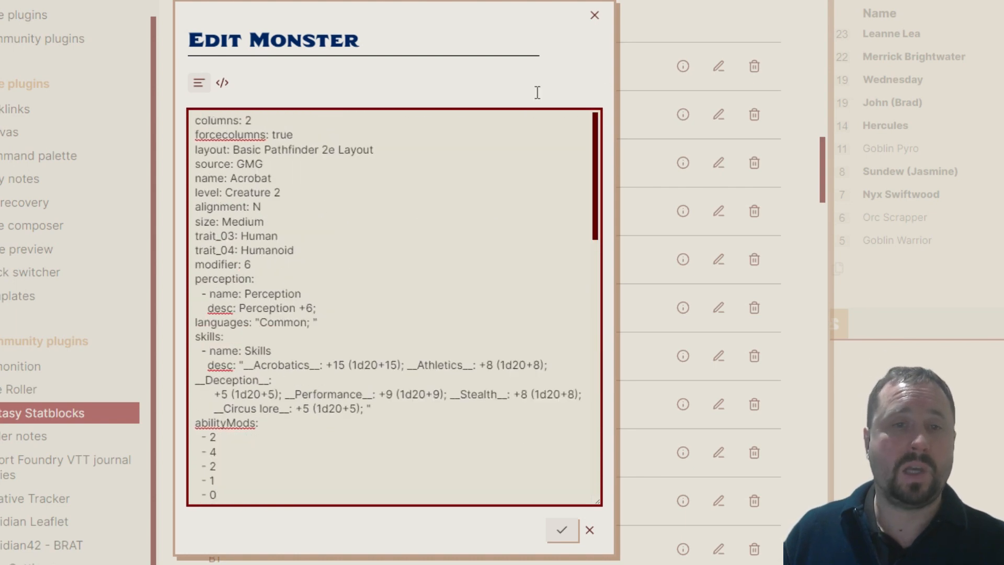
double_click(205, 192)
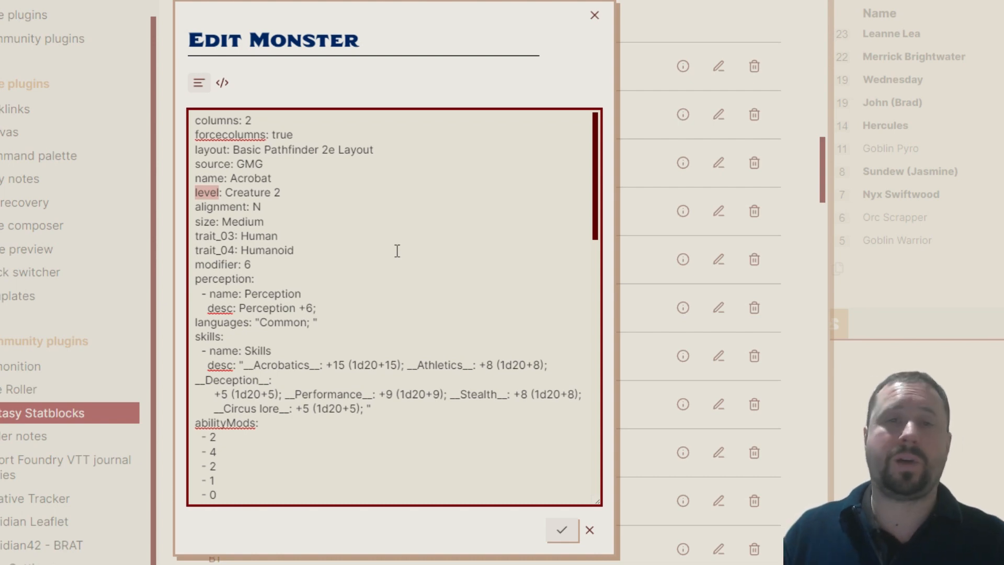
double_click(243, 193)
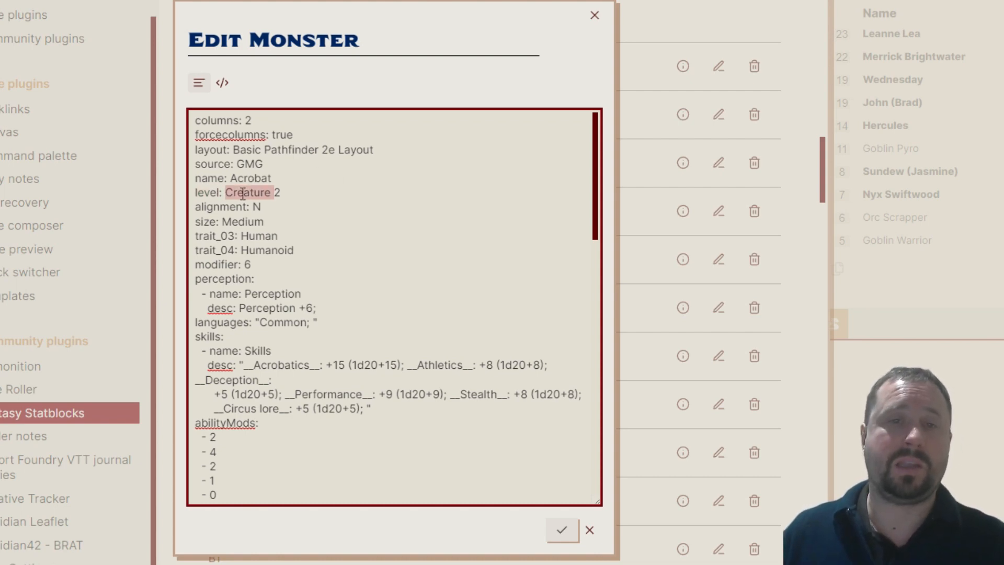
left_click_drag(287, 192, 197, 191)
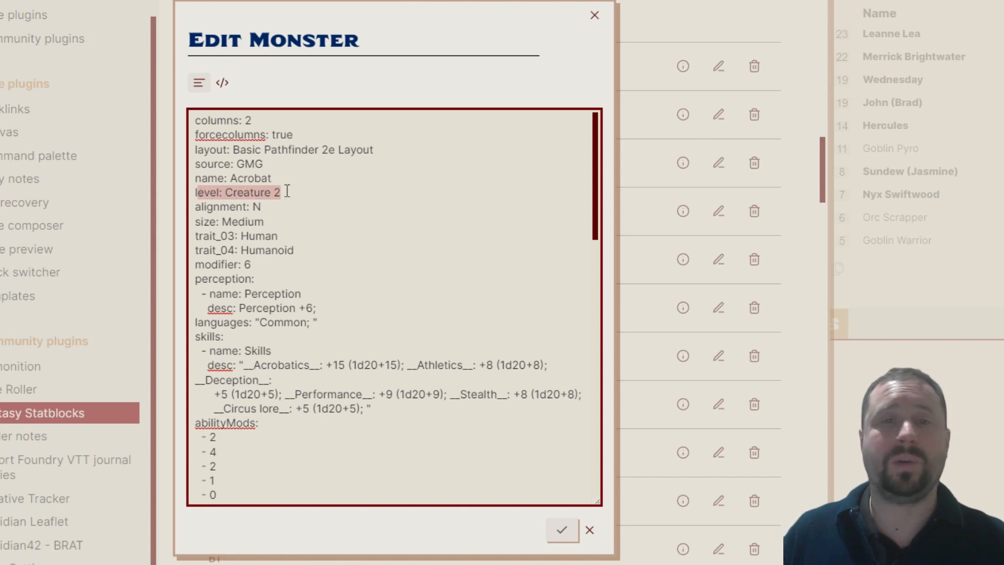
left_click(301, 219)
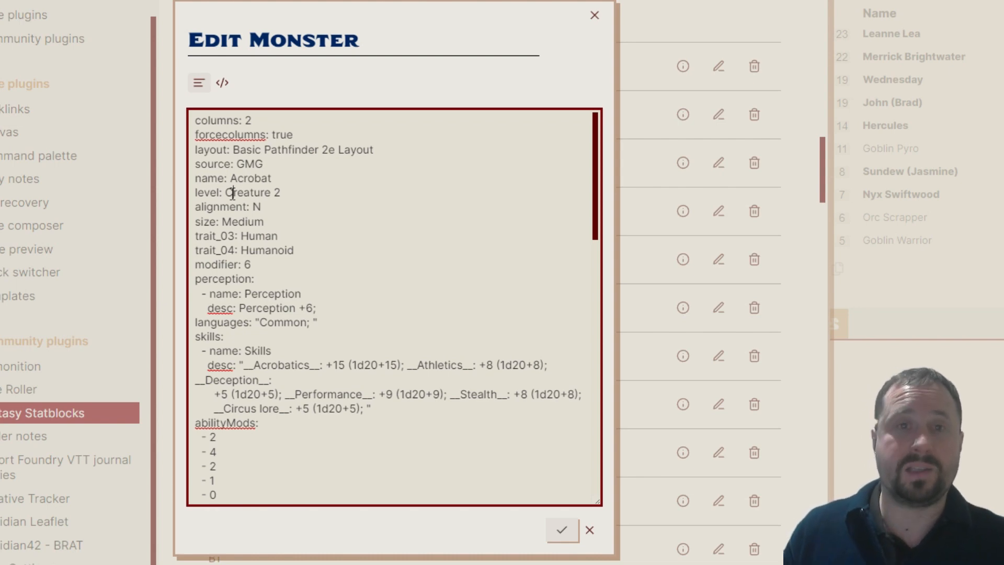
mouse_move(233, 193)
left_mouse_down()
mouse_move(285, 197)
mouse_move(234, 193)
left_mouse_up()
left_click(285, 197)
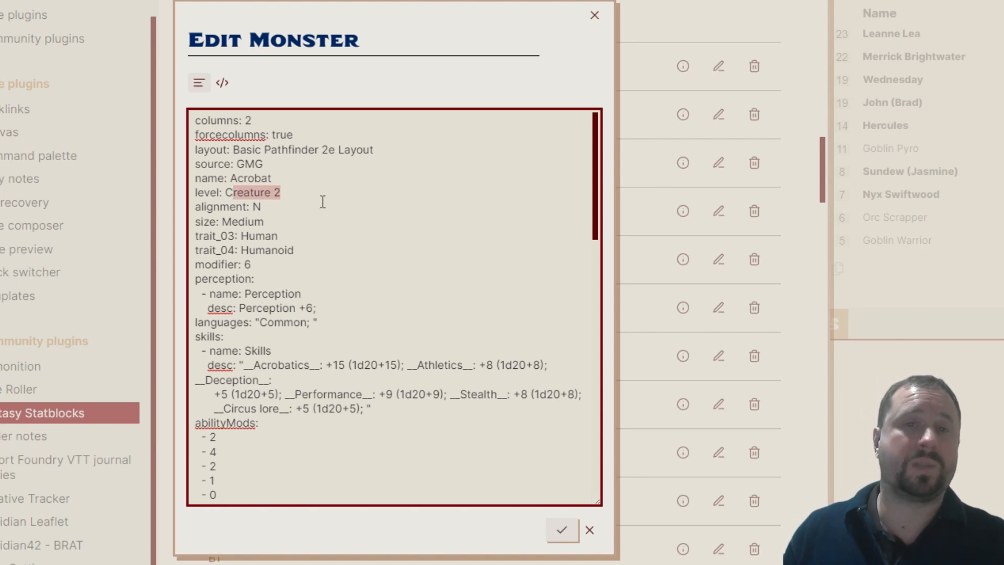
left_click(292, 194)
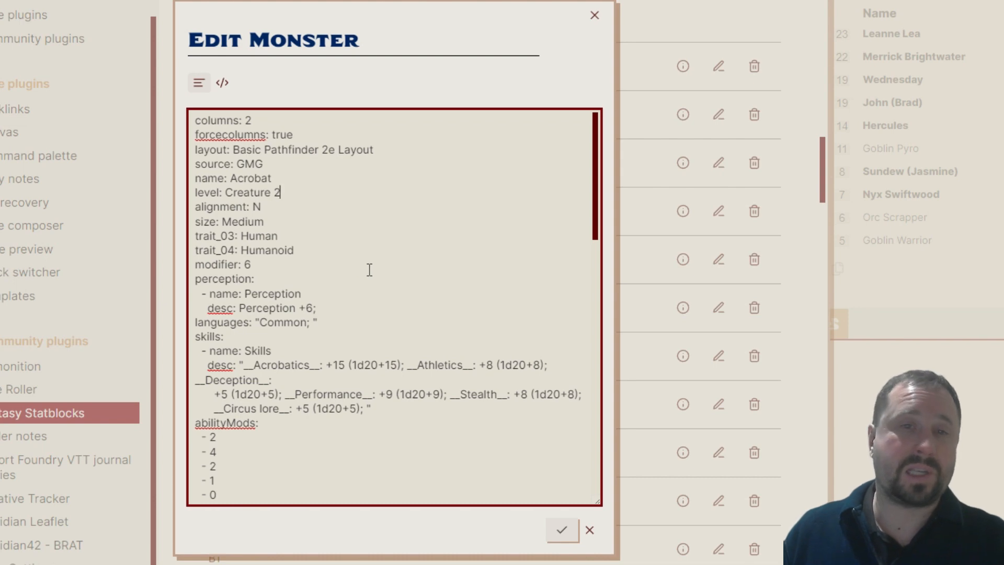
Review the Acrobat's remaining fields against its level line, and close the creature and the settings without editing
scroll(369, 270, "down", 15)
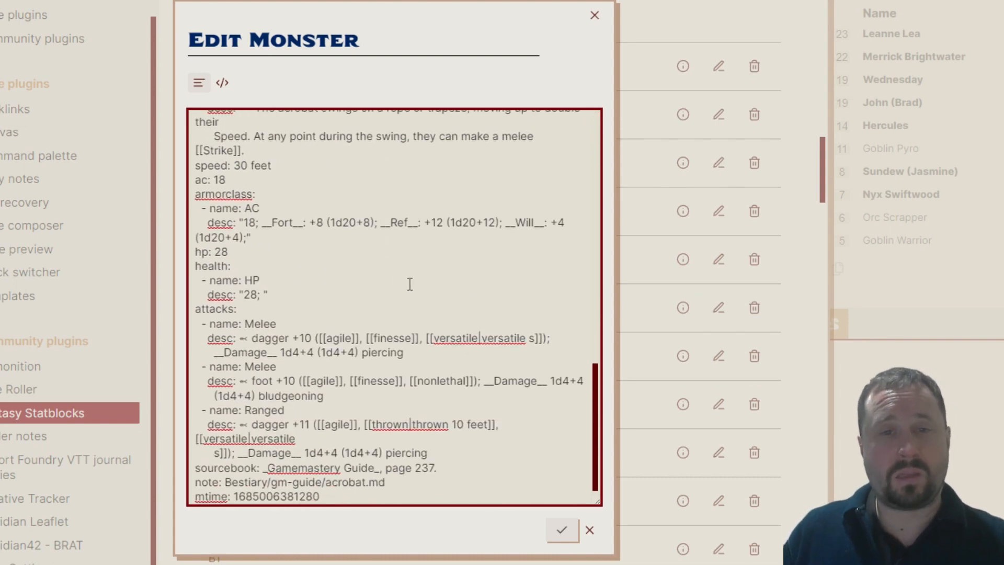
scroll(407, 282, "up", 15)
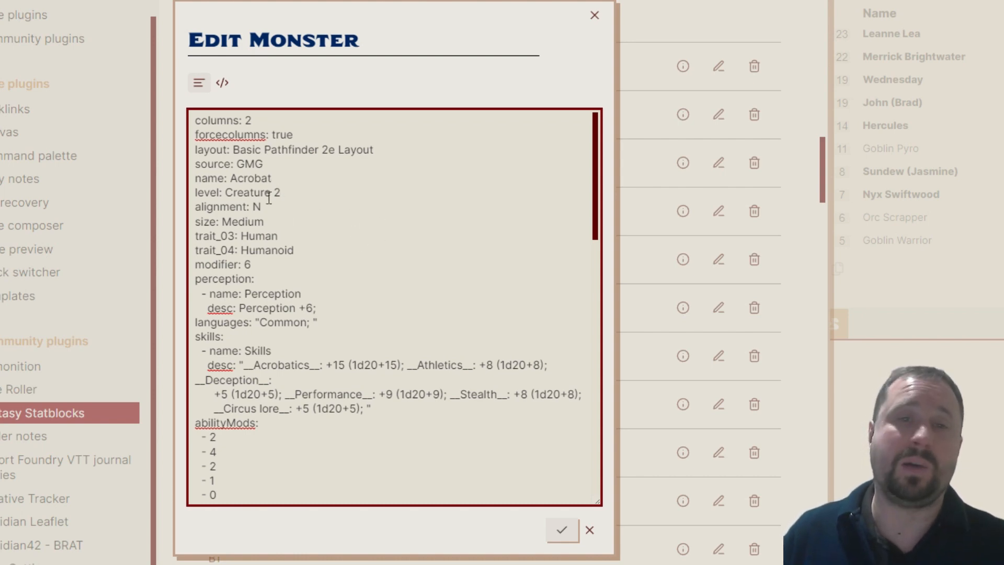
left_click_drag(298, 192, 152, 192)
left_click(394, 183)
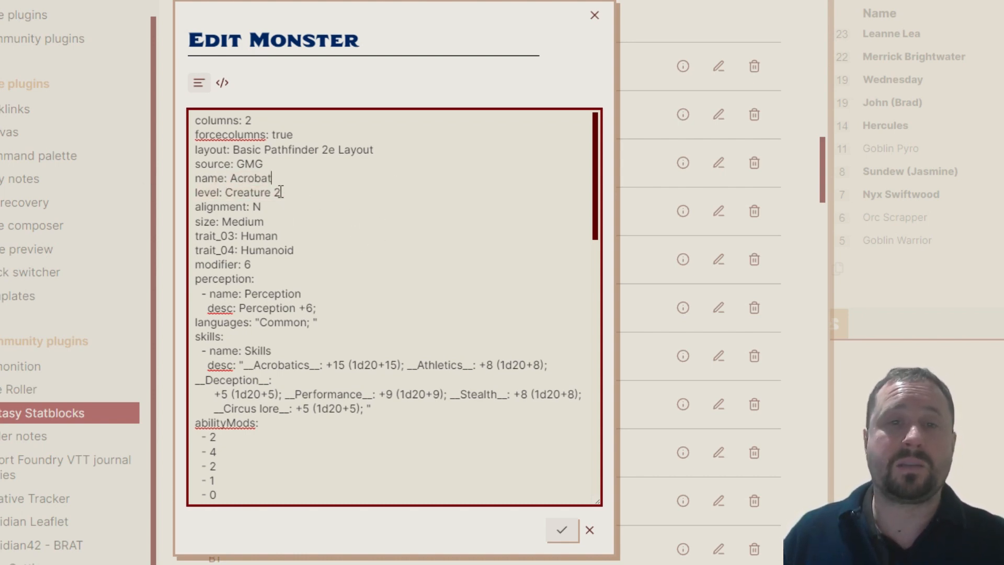
left_click(297, 197)
left_click_drag(298, 196, 236, 199)
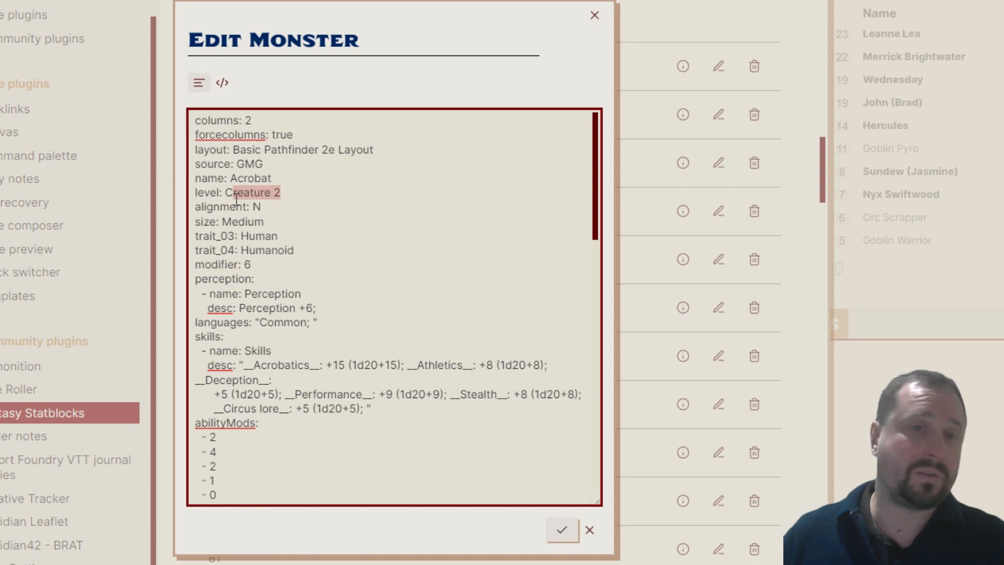
left_click_drag(296, 193, 162, 194)
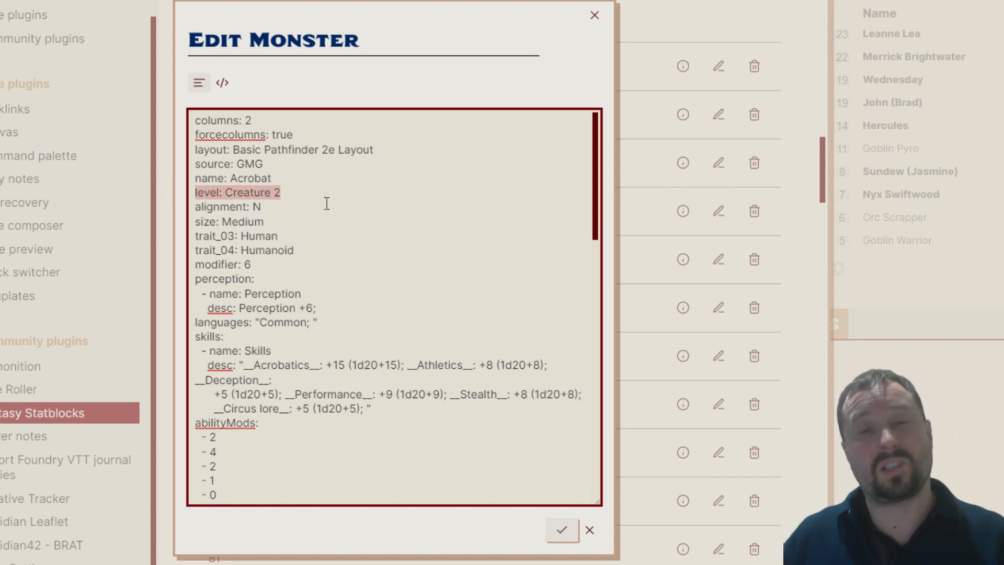
scroll(410, 238, "down", 10)
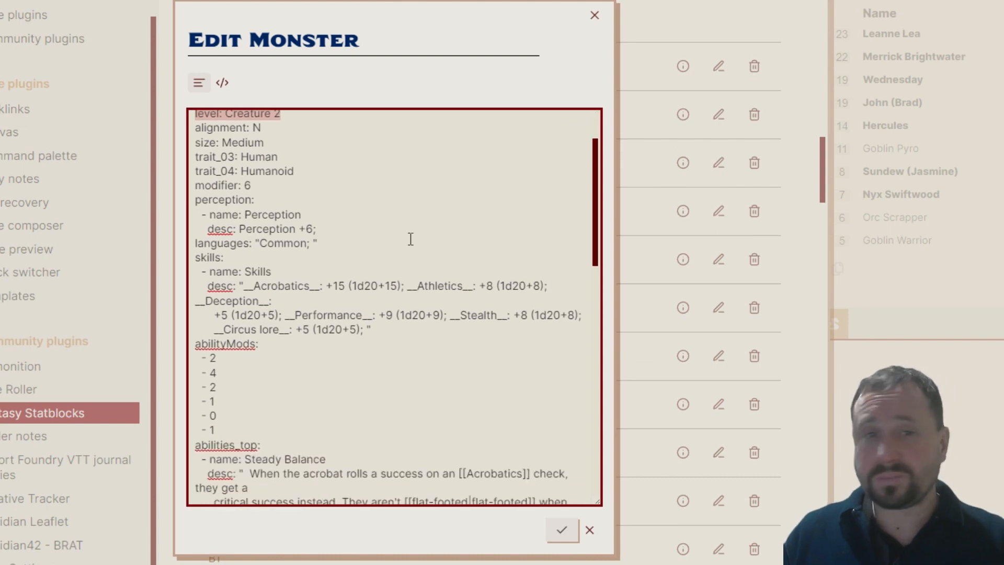
scroll(413, 241, "down", 5)
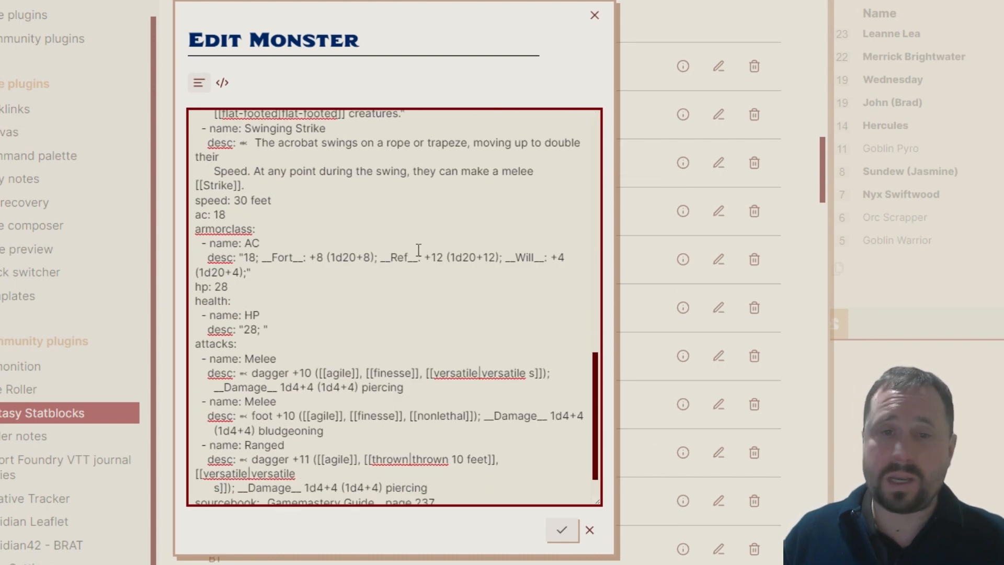
scroll(431, 265, "up", 15)
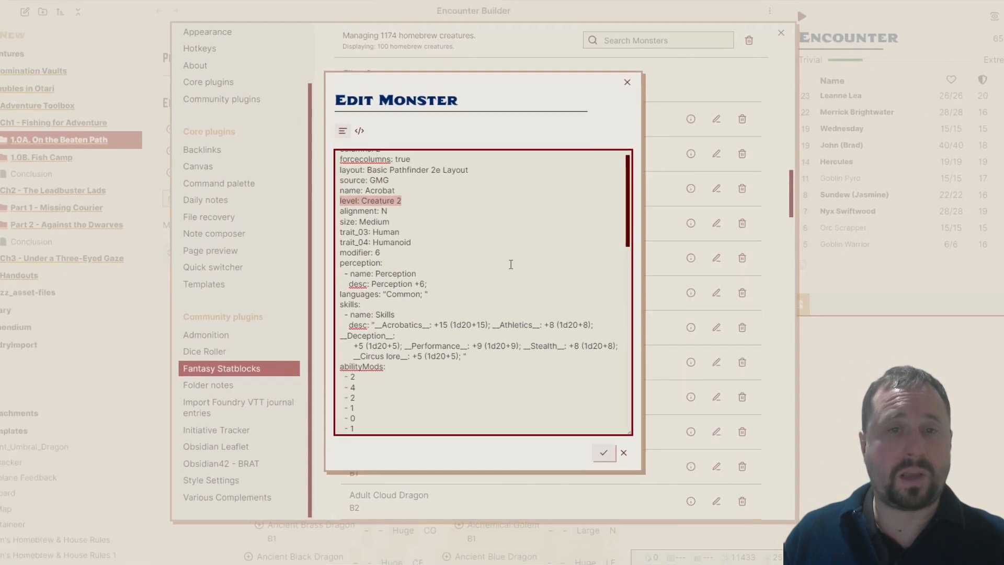
left_click(634, 97)
left_click(774, 51)
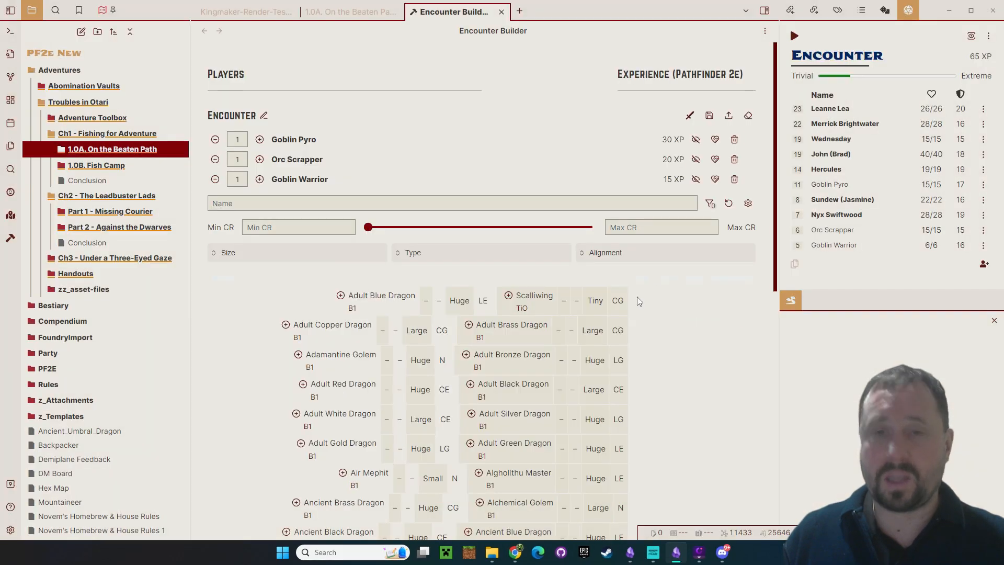
Open the Adult Black Dragon in the Fantasy Statblocks homebrew creatures, examine its fields from beginning to end, and close the settings
left_click(10, 530)
scroll(521, 284, "down", 15)
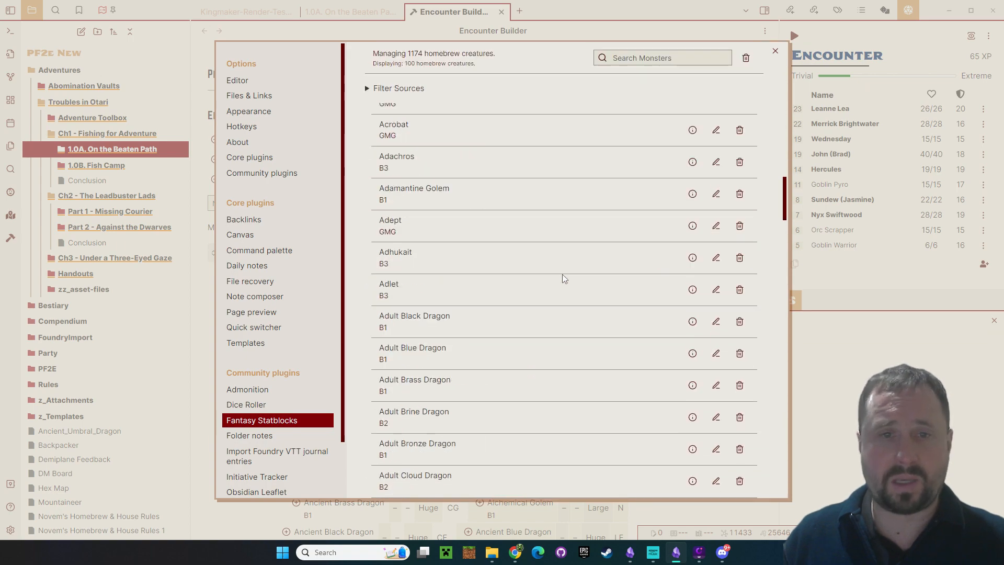
left_click(716, 321)
scroll(488, 304, "up", 5)
scroll(488, 304, "up", 10)
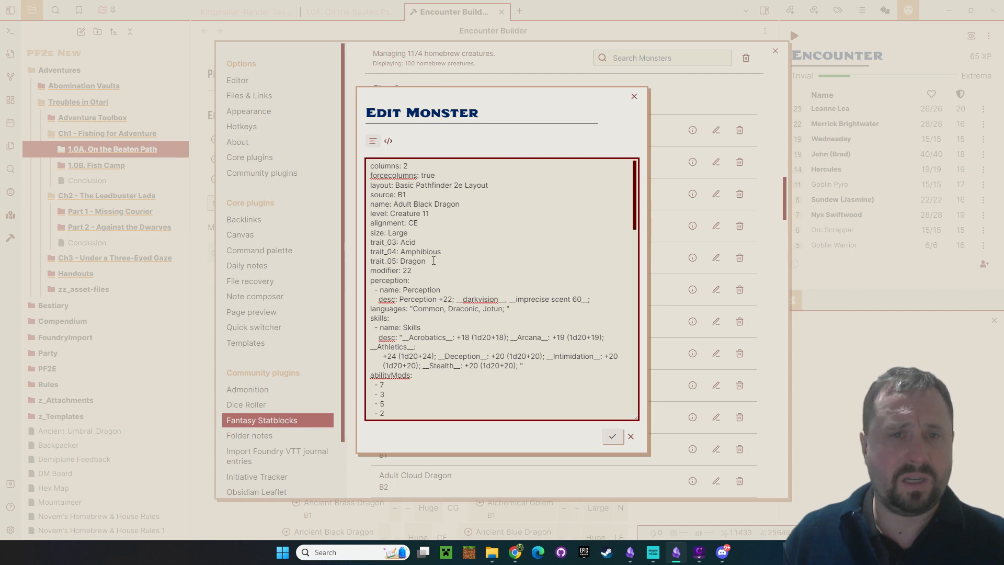
left_click_drag(633, 217, 634, 383)
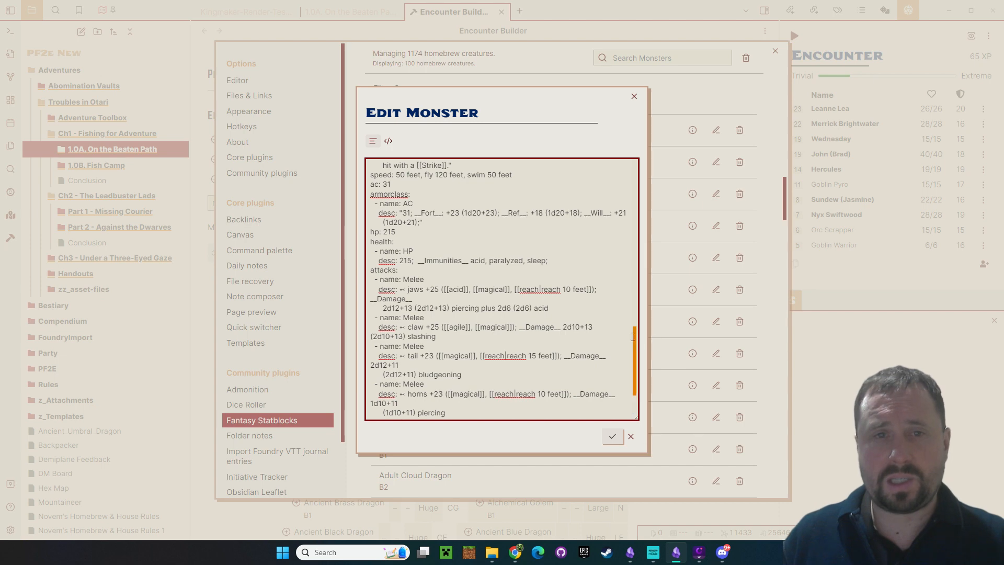
scroll(638, 366, "down", 3)
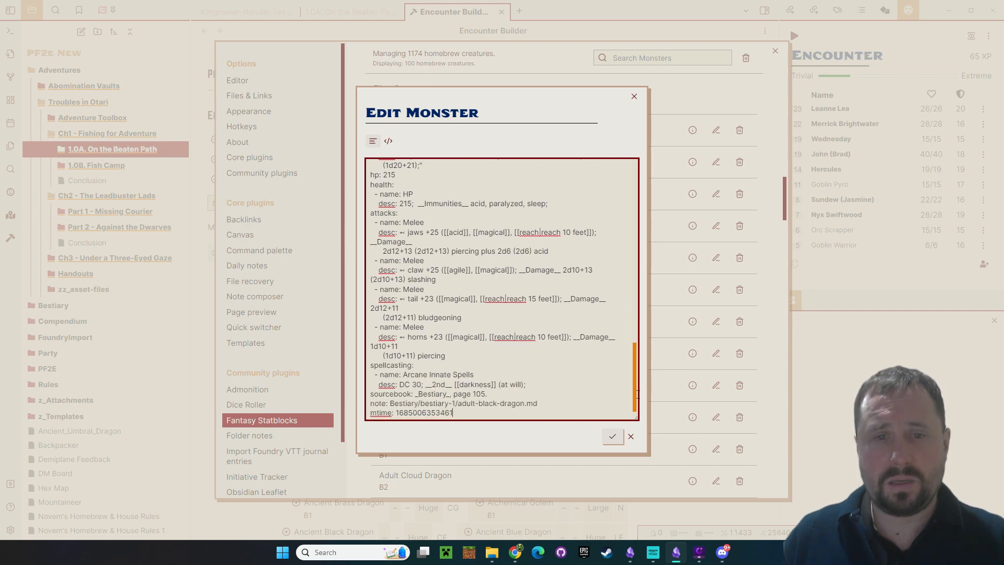
left_click_drag(634, 393, 616, 113)
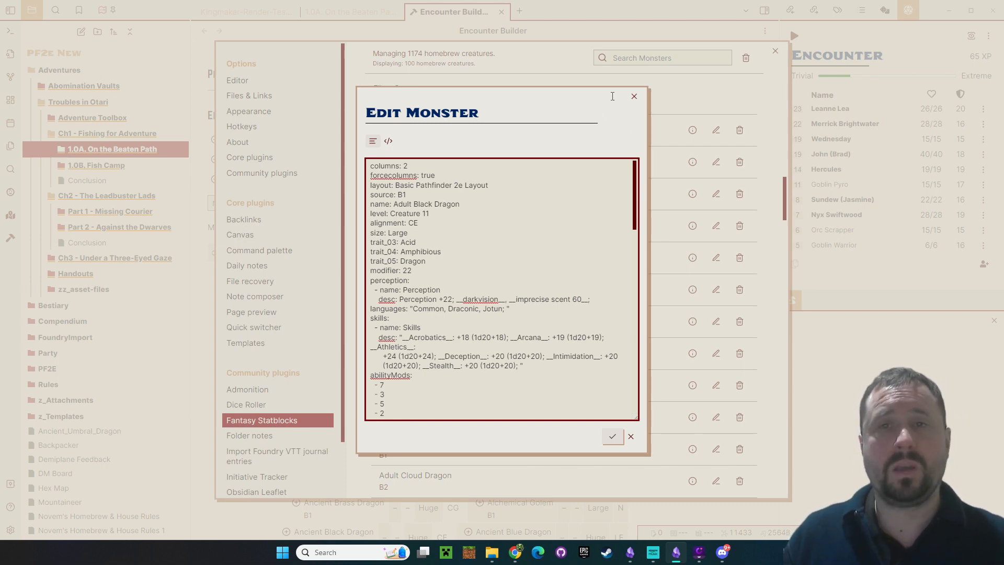
left_click(634, 96)
left_click(773, 52)
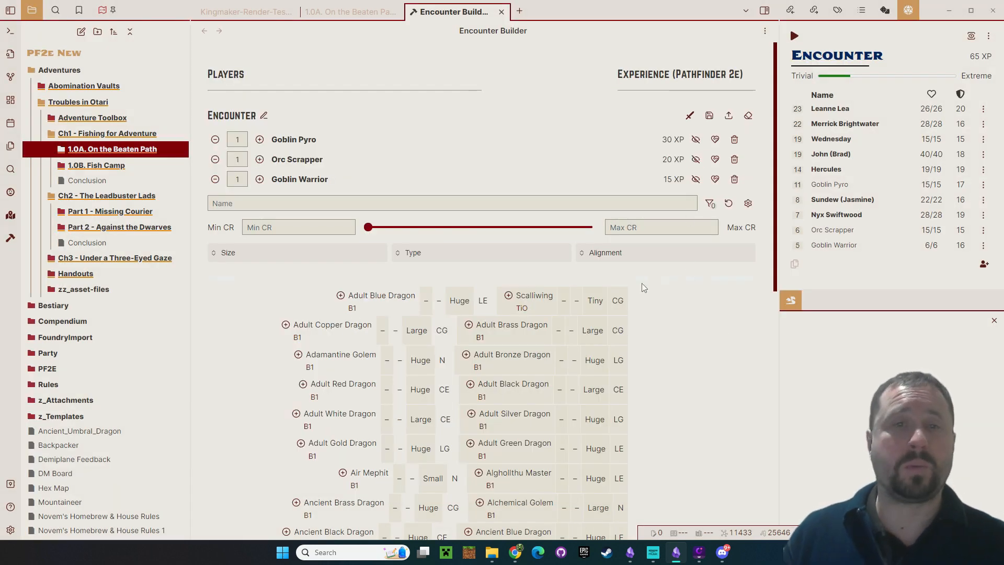
Edit the CR header of the Encounter Builder's creature table and set its linked property to level
left_click(258, 202)
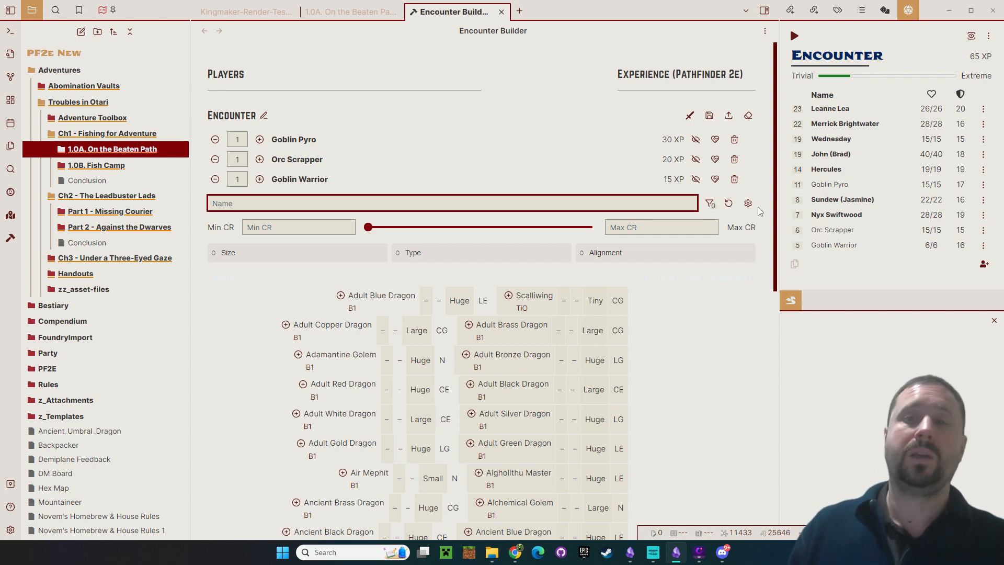
left_click(748, 203)
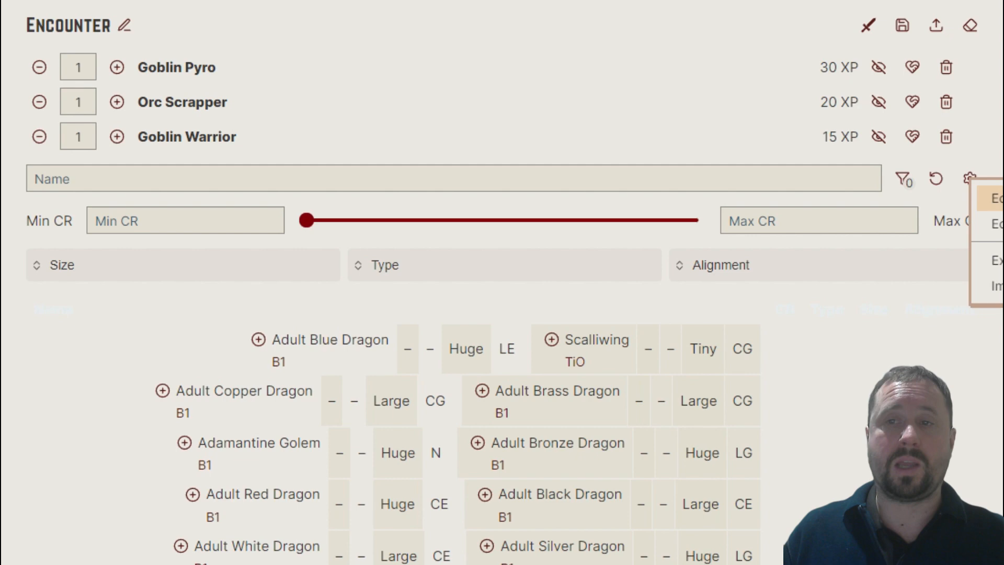
left_click(995, 199)
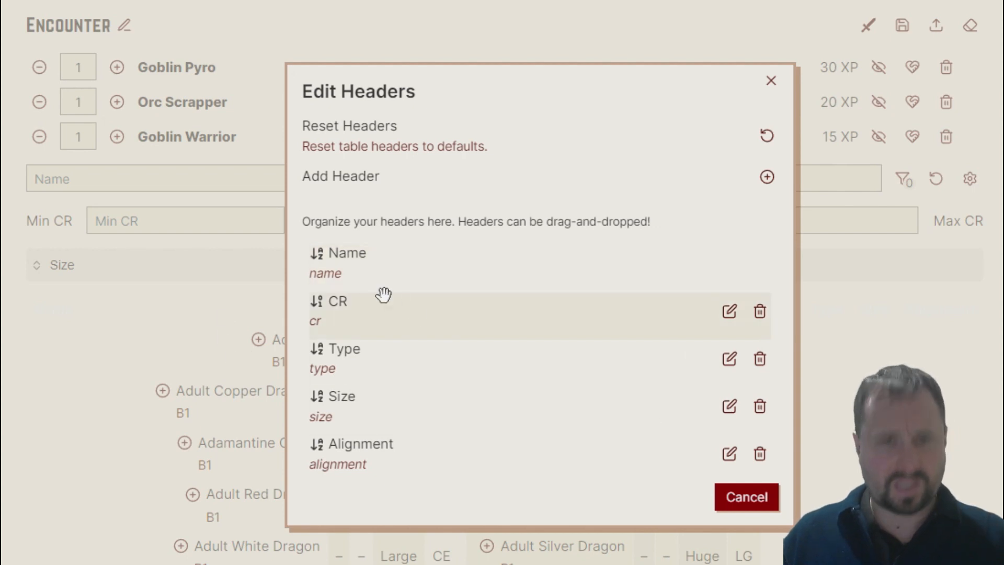
left_click(729, 312)
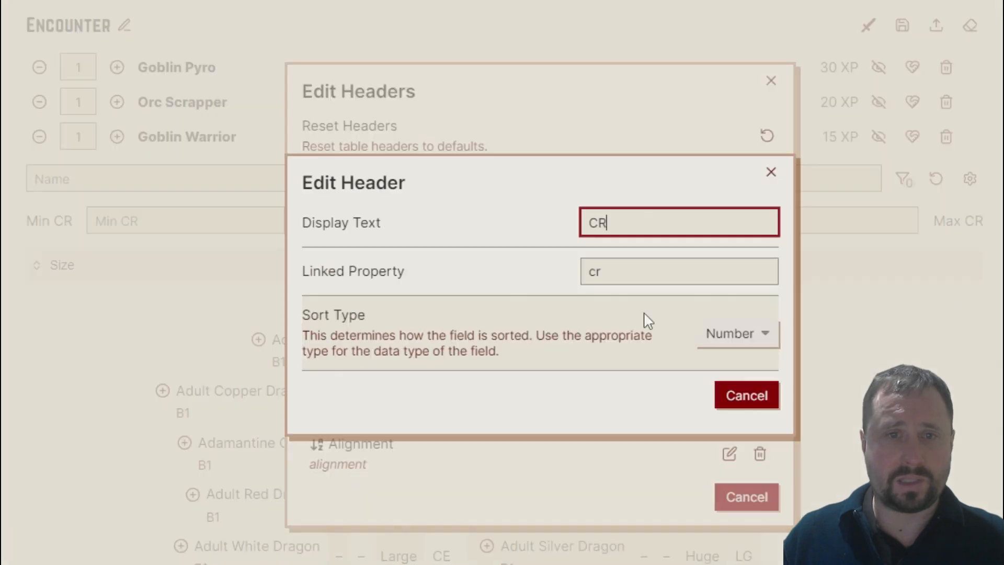
double_click(653, 220)
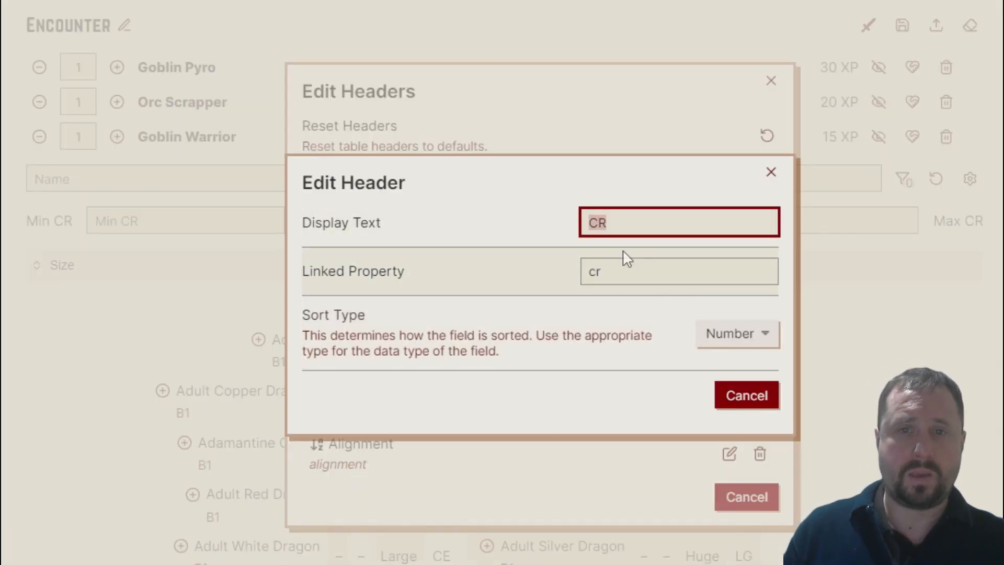
left_click_drag(644, 270, 302, 194)
type("level")
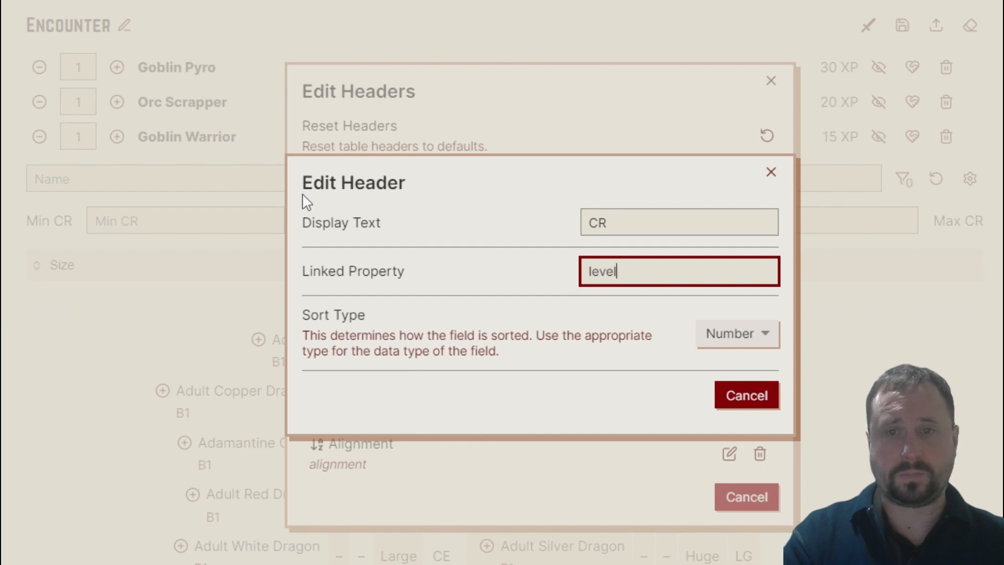
Set the header's display text to Level and its sort type to String, and check the level column in the creature table
left_click(679, 213)
left_click_drag(679, 212, 459, 217)
type("Level")
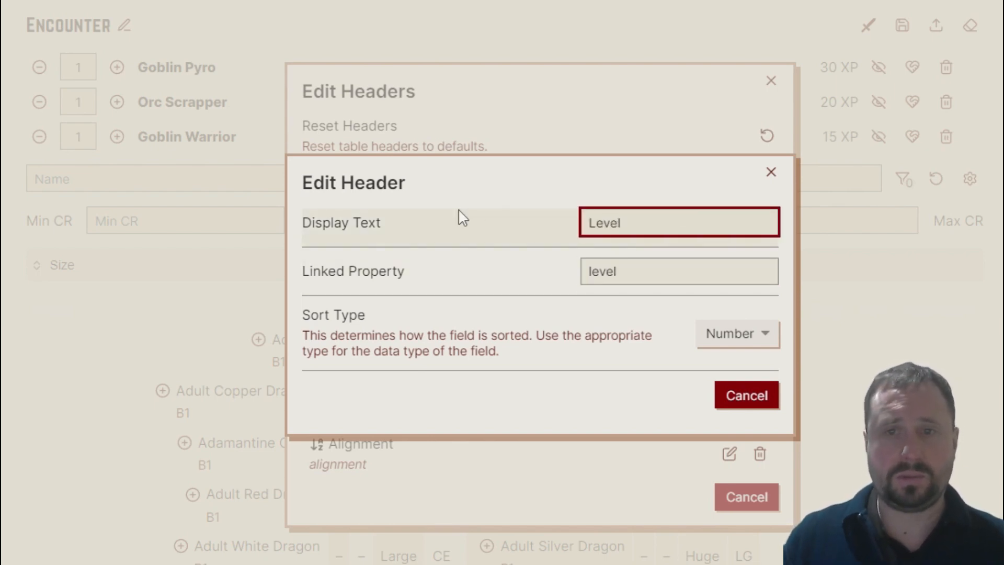
left_click(735, 338)
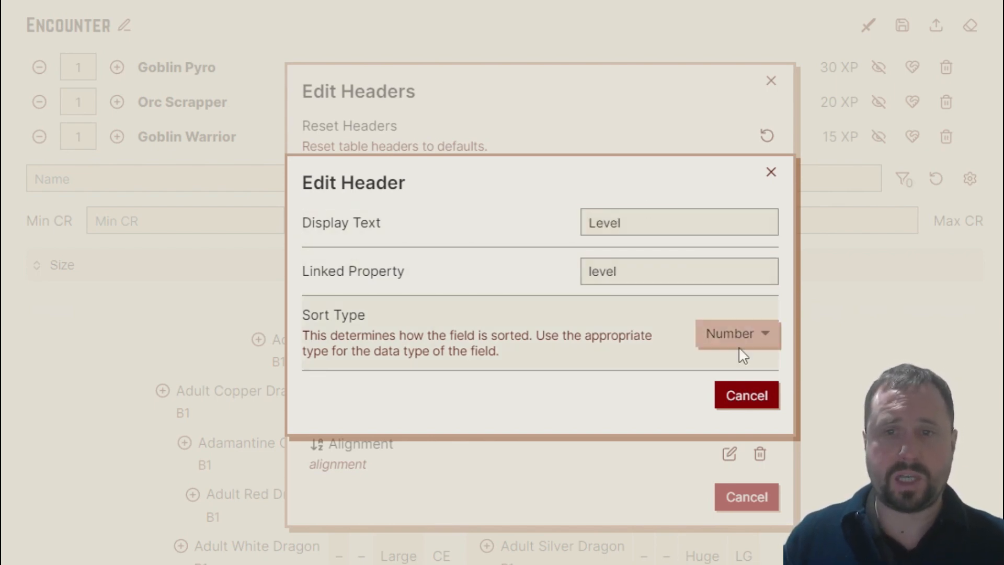
left_click(724, 356)
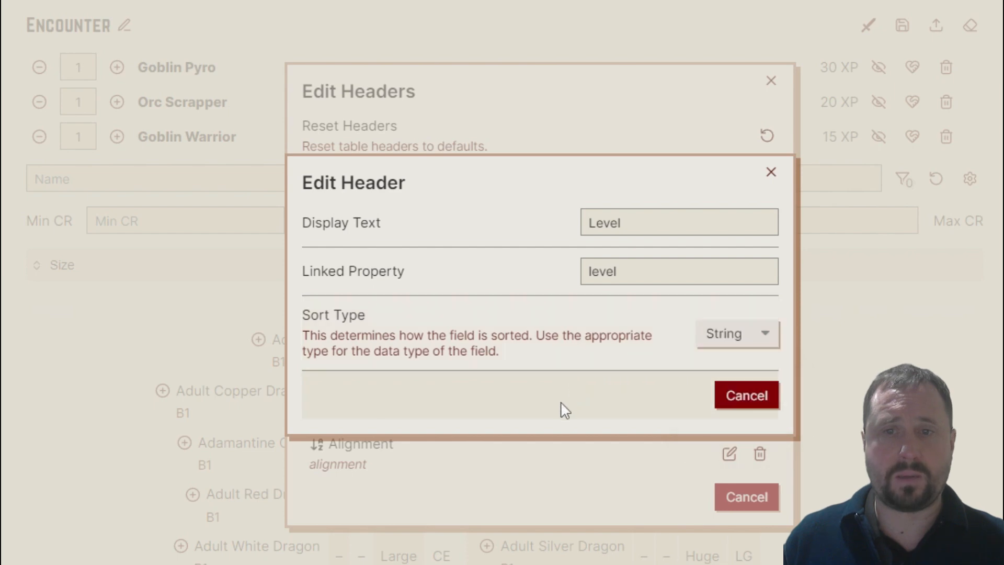
left_click(770, 172)
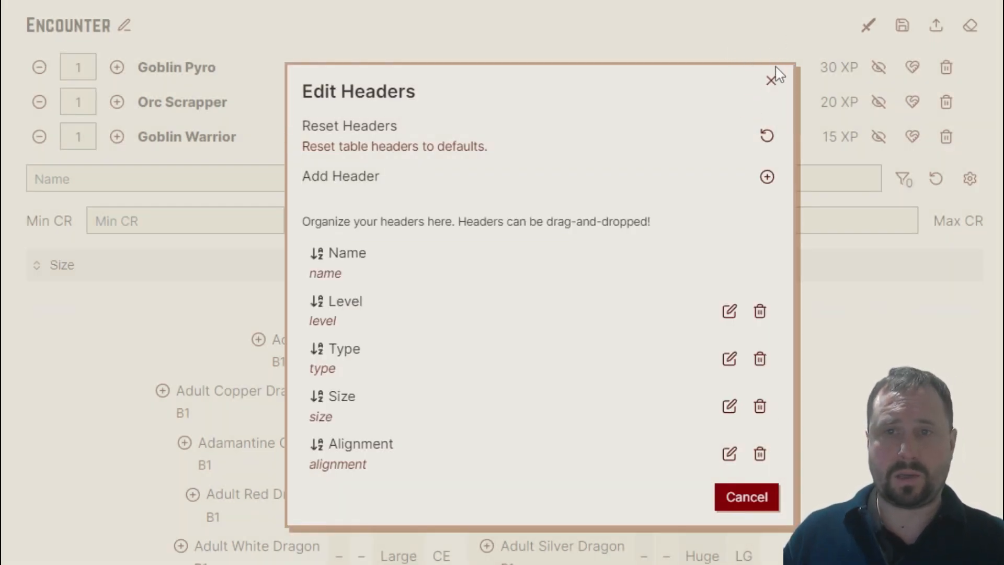
left_click(772, 81)
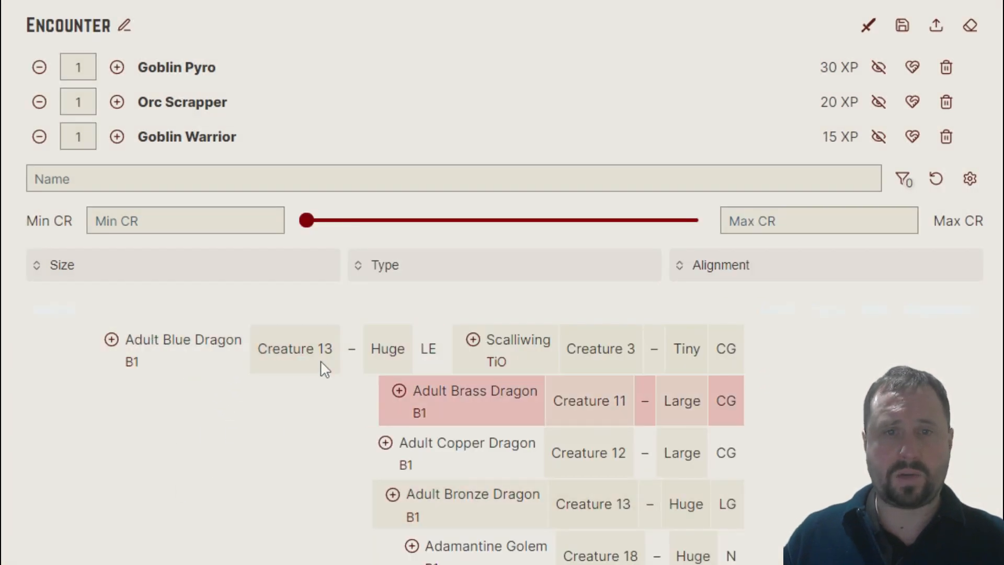
scroll(575, 543, "down", 7)
scroll(566, 478, "down", 5)
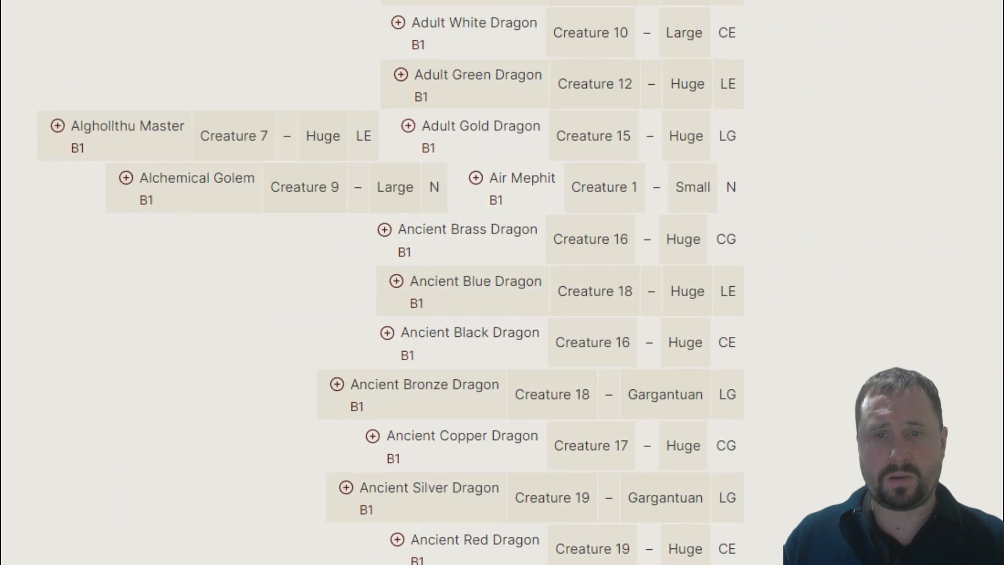
Delete the Type header from the Encounter Builder's creature table and review the table's remaining columns
scroll(566, 477, "up", 12)
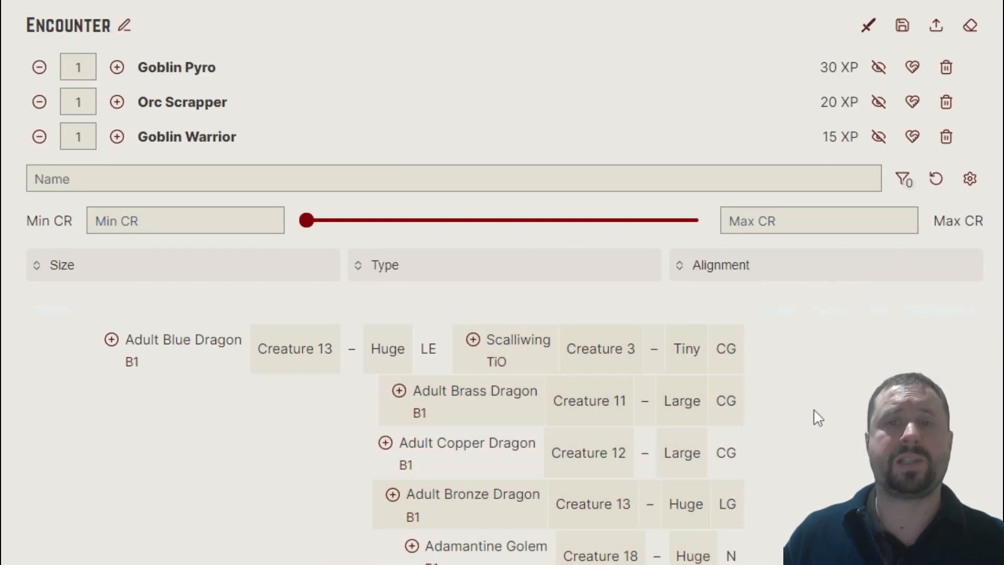
scroll(409, 394, "down", 8)
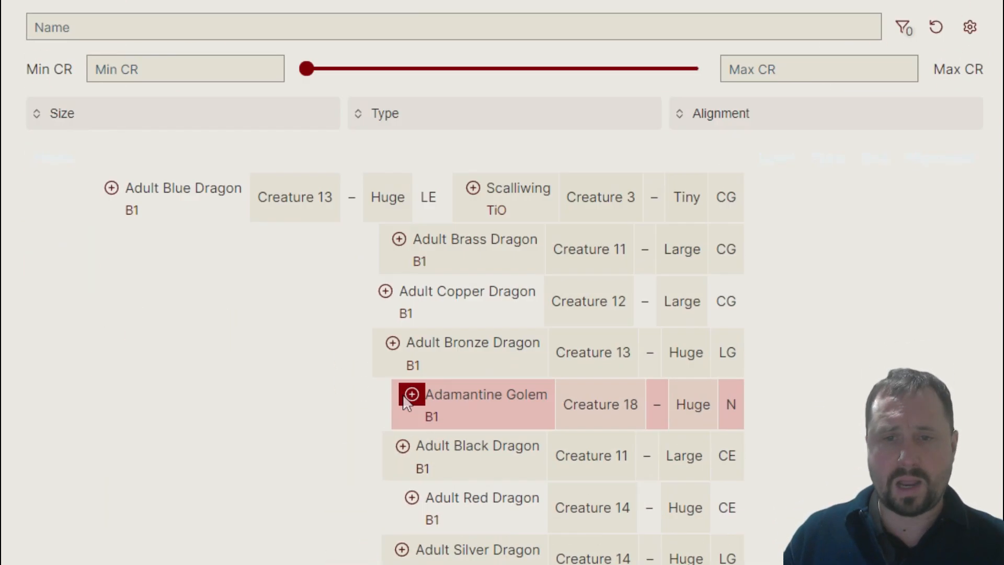
scroll(466, 456, "up", 8)
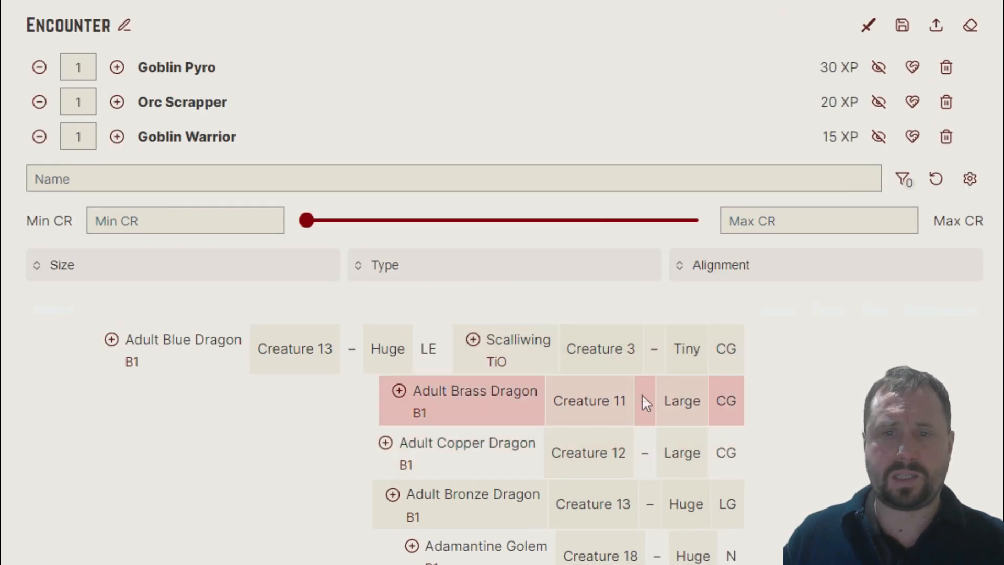
left_click(969, 183)
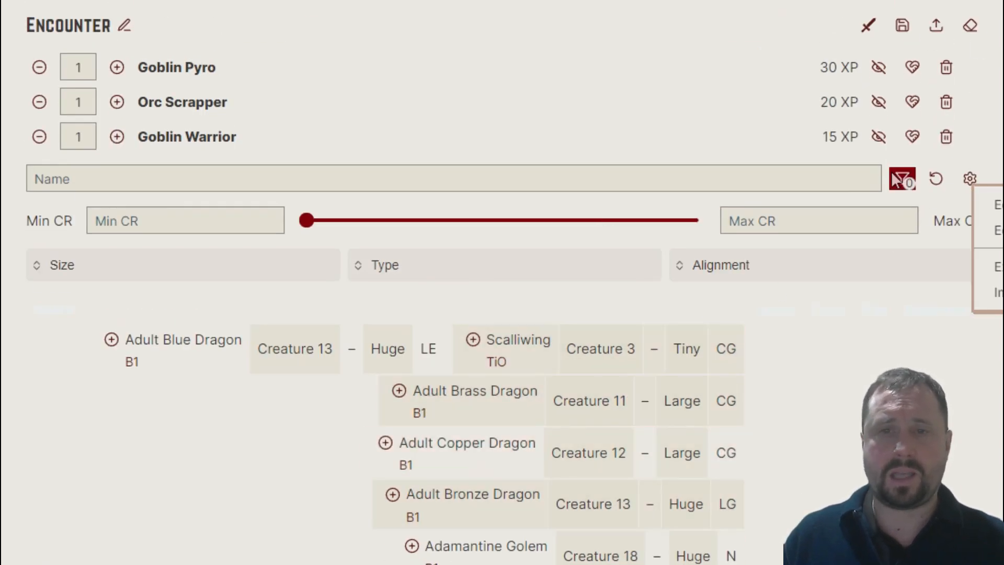
left_click(992, 205)
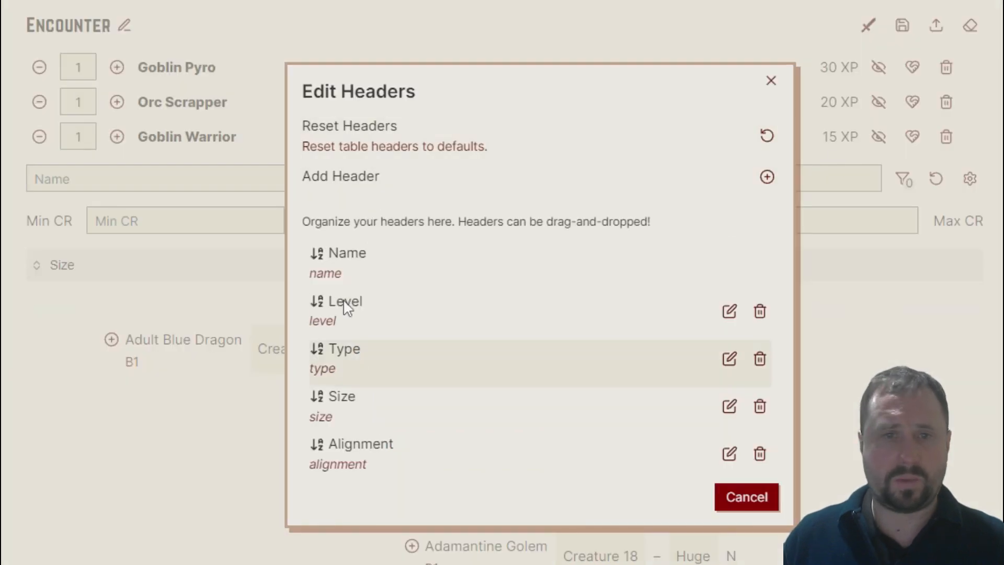
left_click(774, 360)
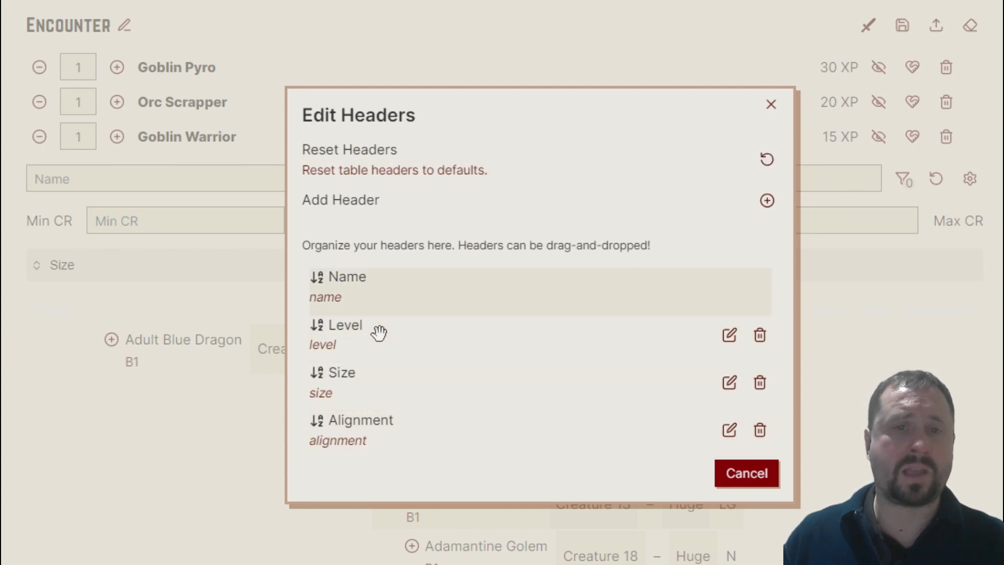
left_click(772, 104)
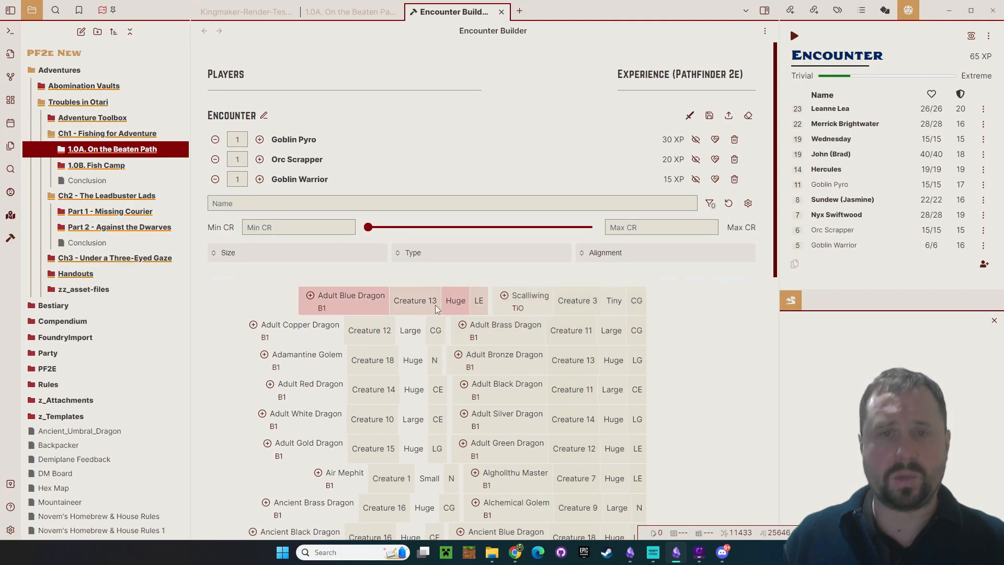
scroll(428, 329, "down", 5)
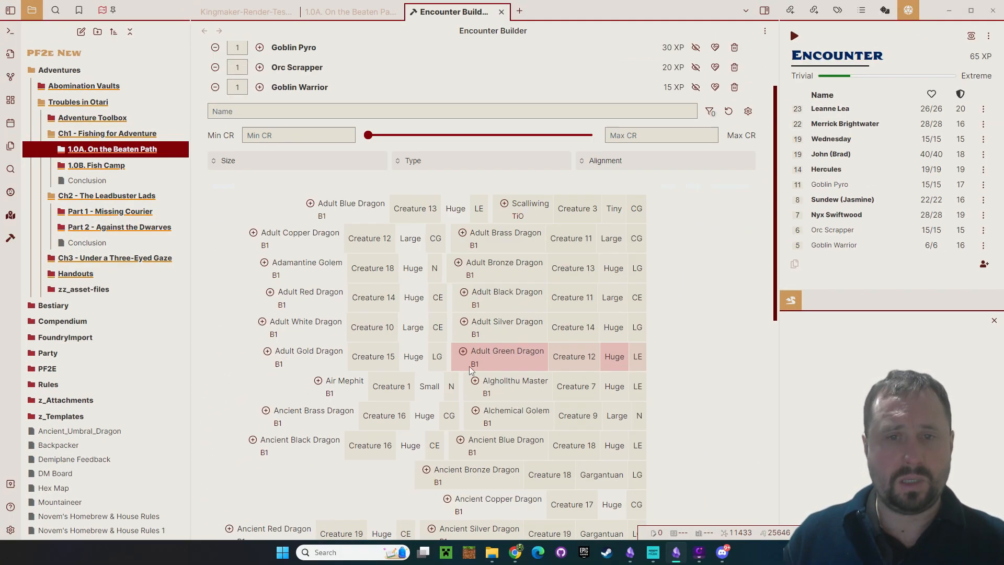
scroll(269, 354, "up", 5)
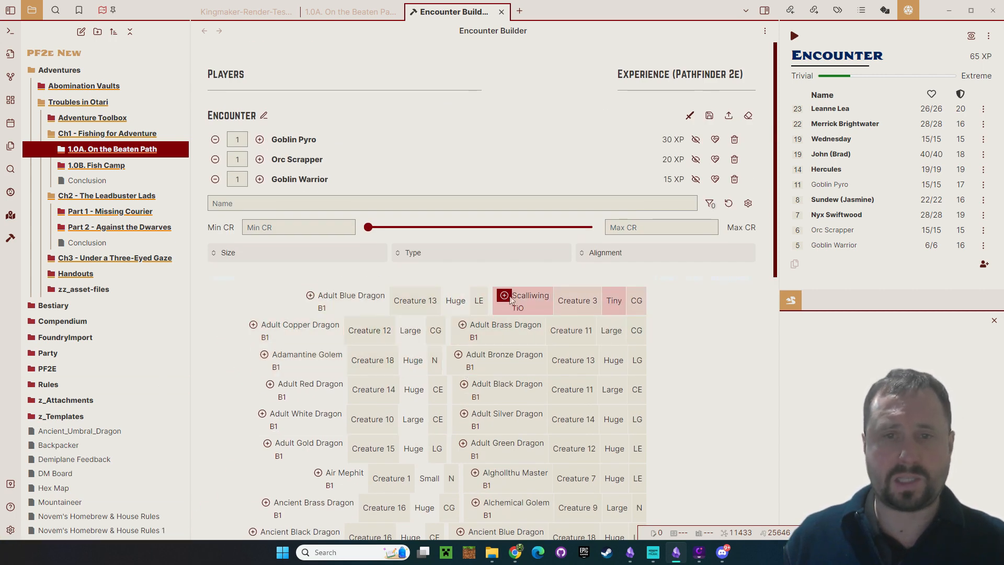
Open the Adult Black Dragon's source in the Fantasy Statblocks homebrew creatures and examine which fields could serve as table headers
left_click(10, 530)
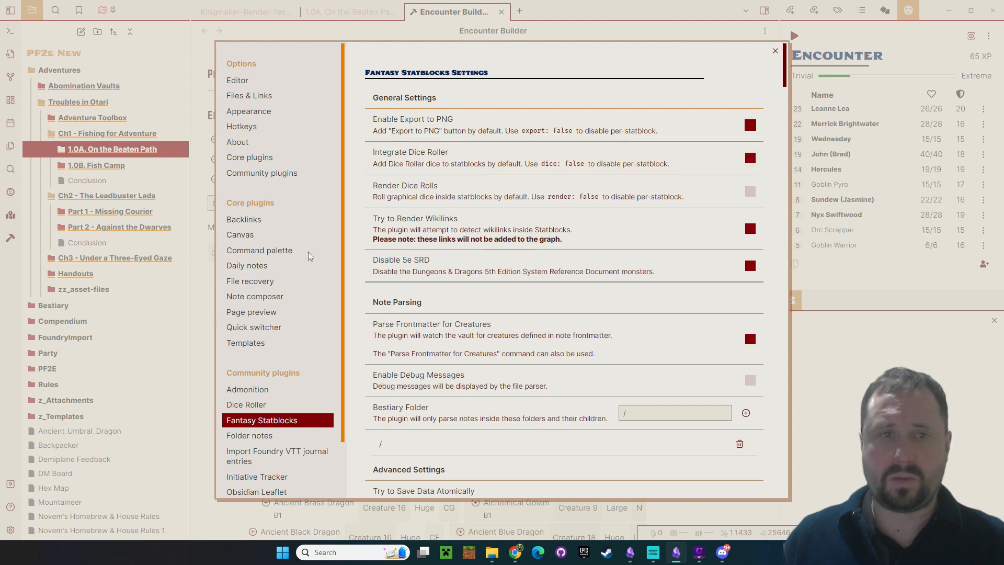
scroll(685, 149, "down", 10)
scroll(685, 148, "down", 6)
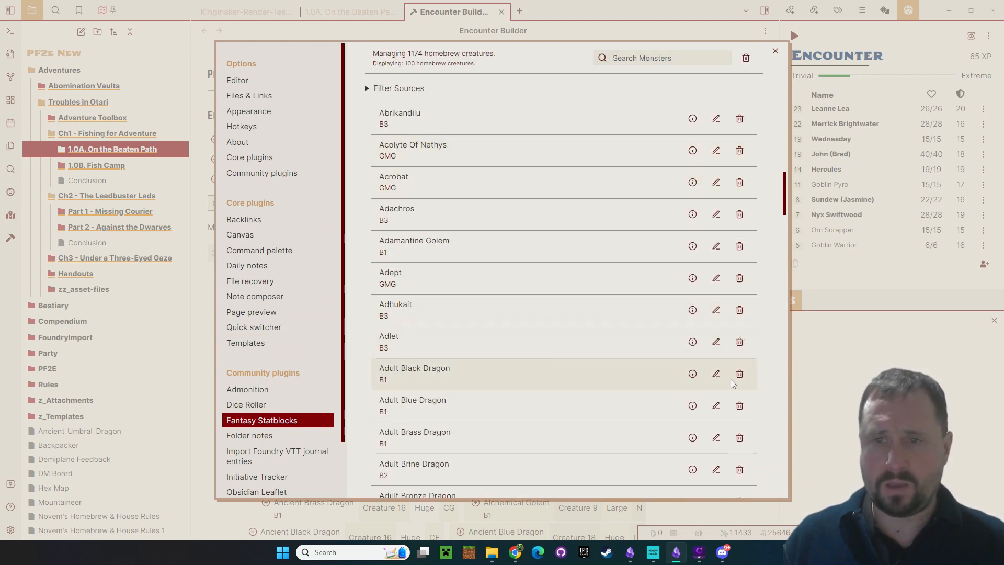
left_click(715, 374)
scroll(495, 266, "up", 1)
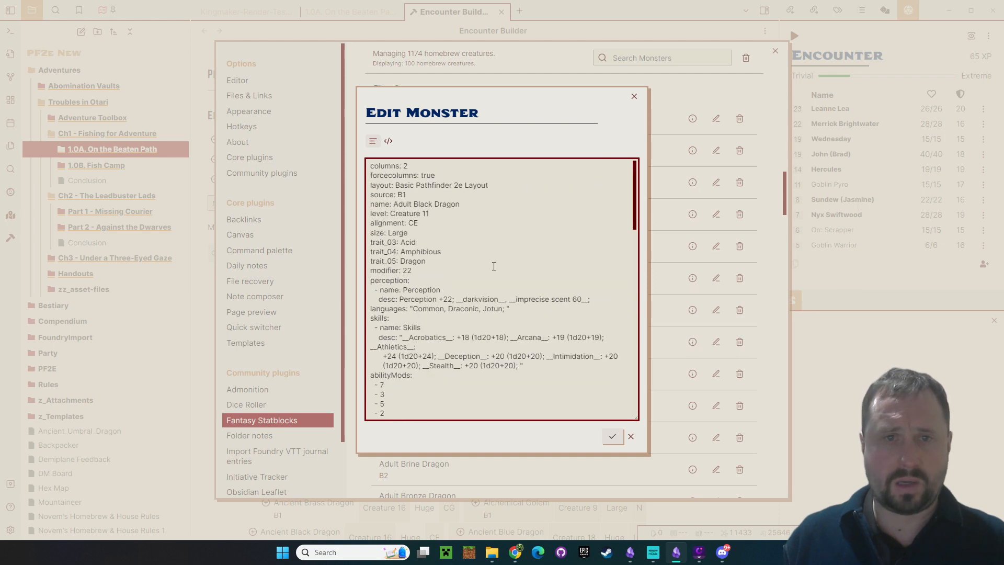
left_click_drag(368, 213, 345, 235)
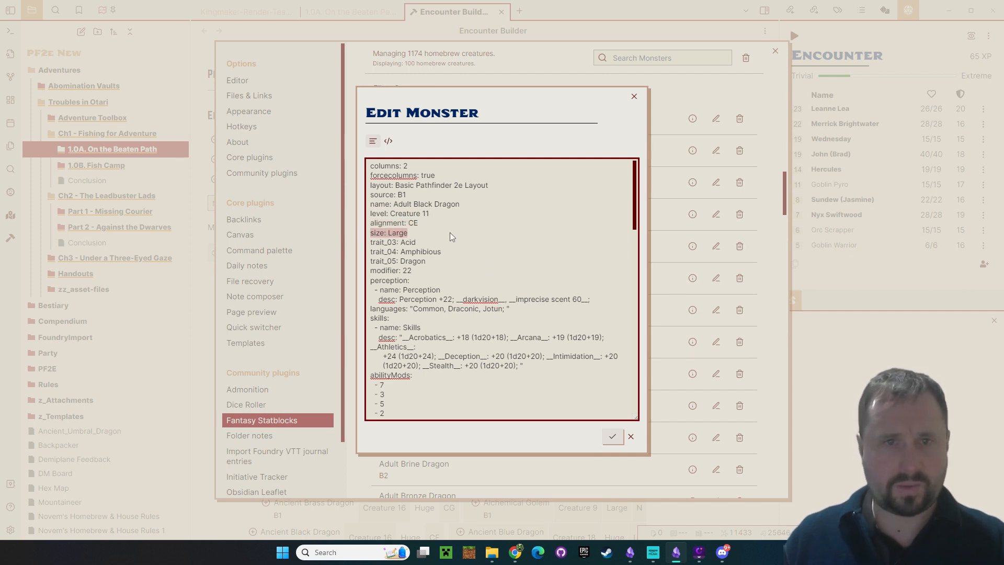
scroll(495, 241, "down", 5)
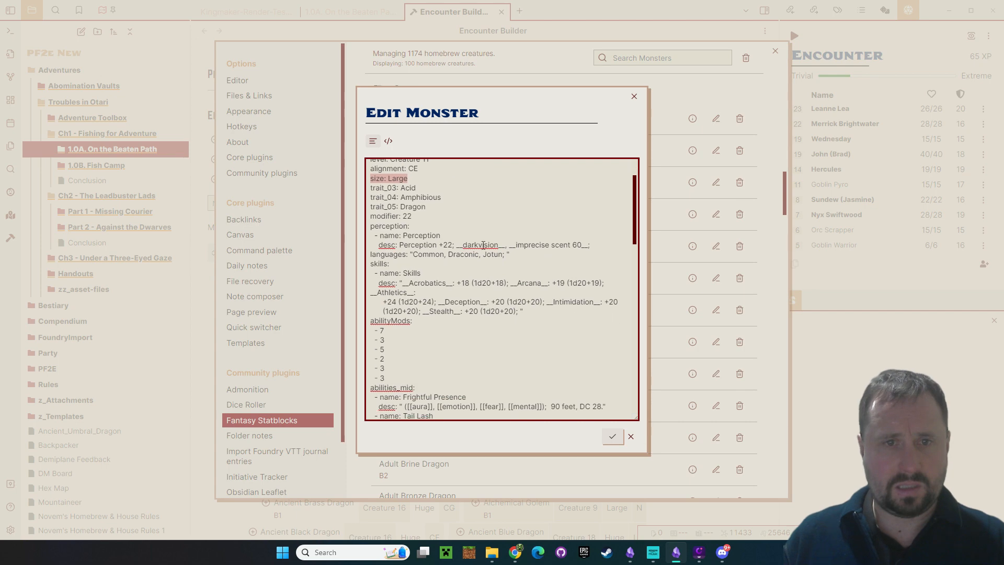
scroll(474, 235, "down", 5)
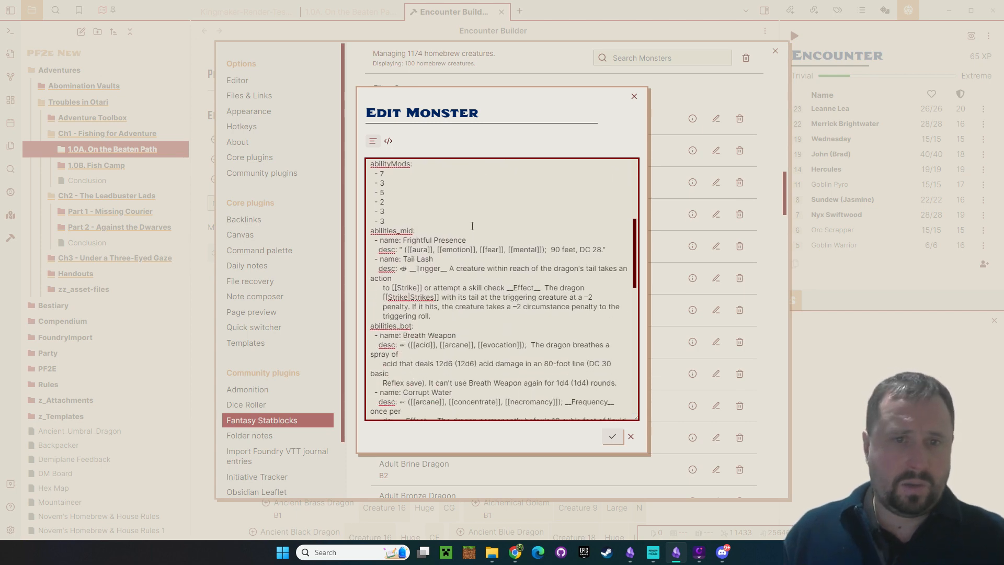
scroll(472, 222, "down", 9)
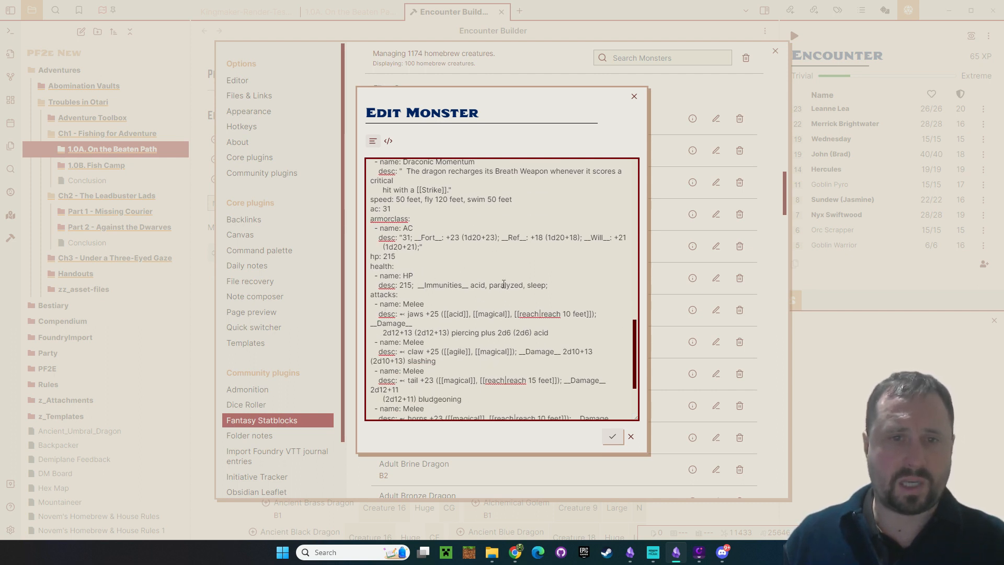
scroll(504, 283, "down", 3)
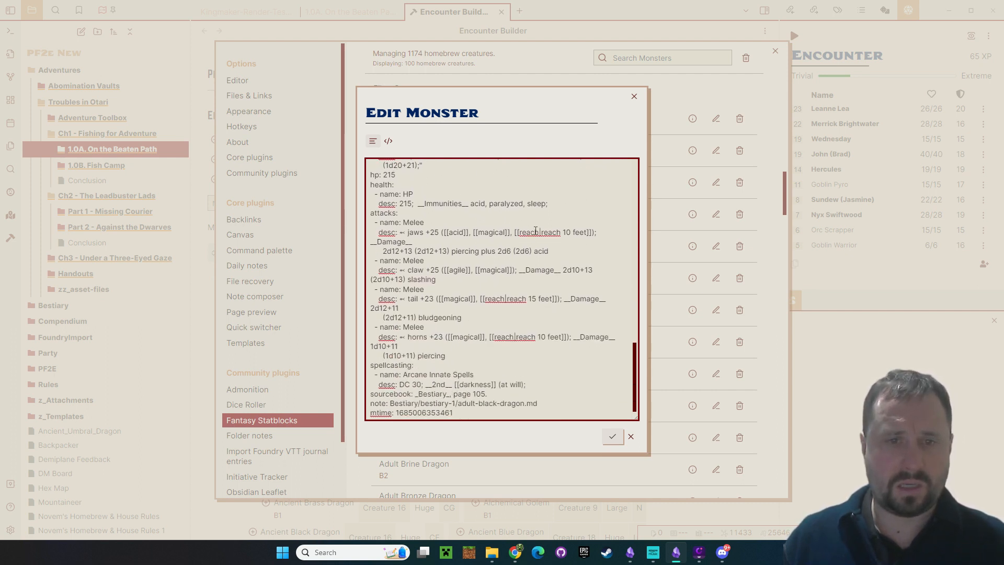
scroll(535, 231, "up", 20)
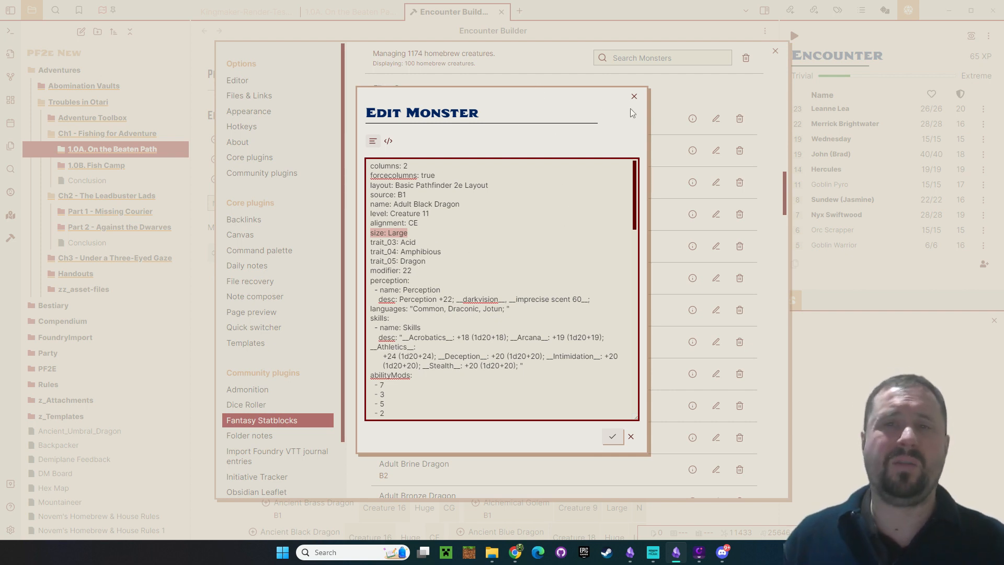
Find the Adult Black Dragon's speed and ac fields, and close the creature and the settings without editing
scroll(473, 251, "down", 3)
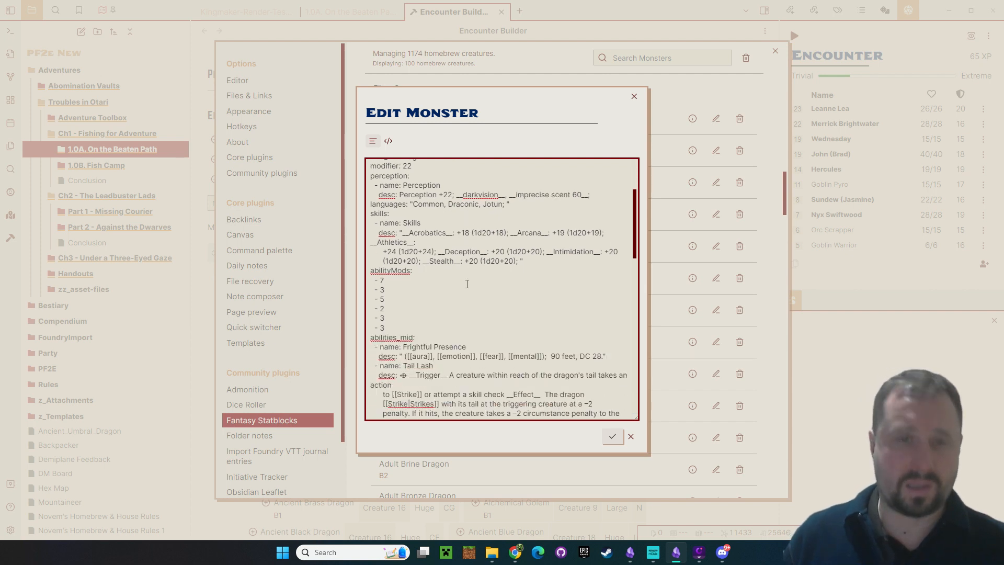
scroll(555, 365, "down", 6)
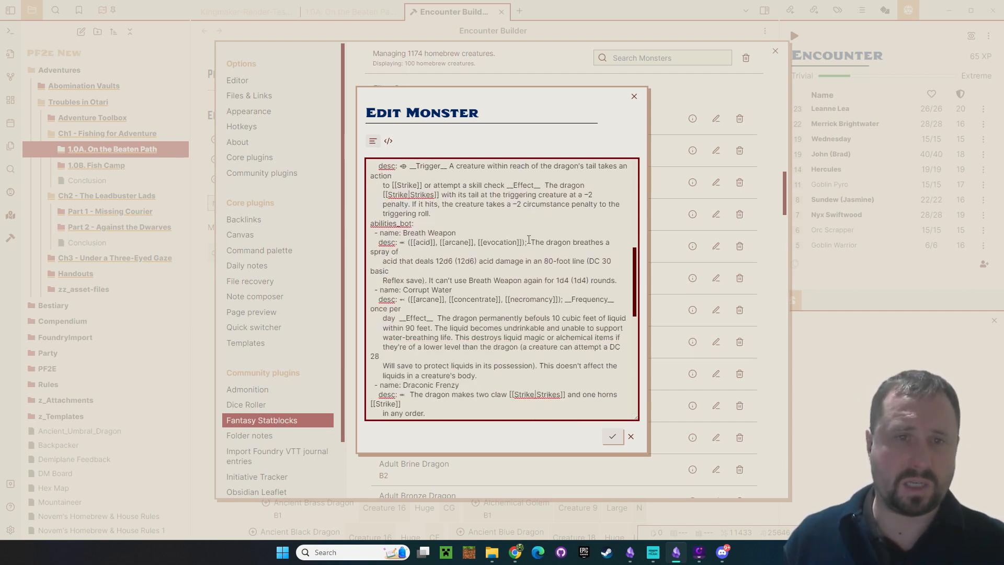
scroll(474, 270, "down", 5)
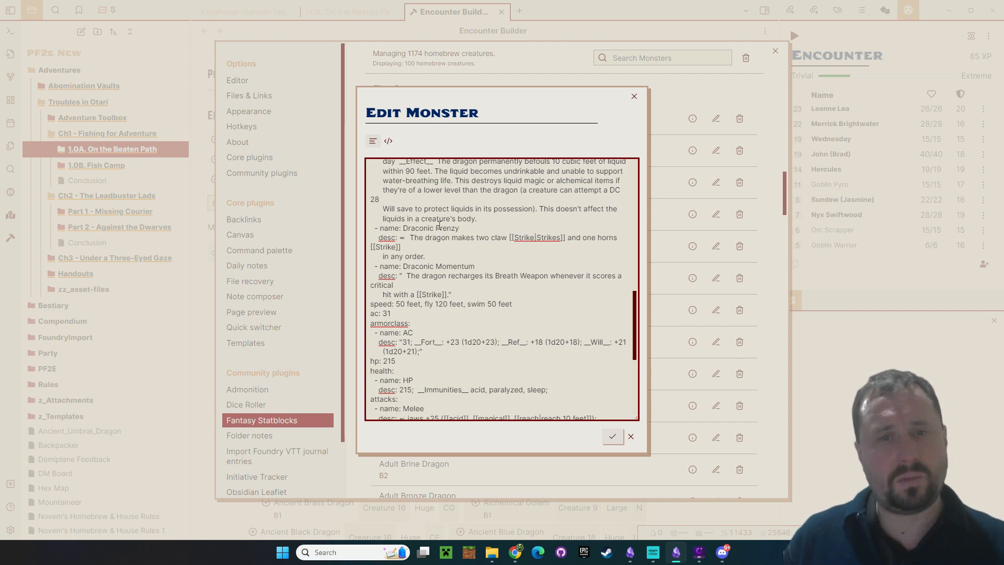
left_click_drag(395, 316, 357, 307)
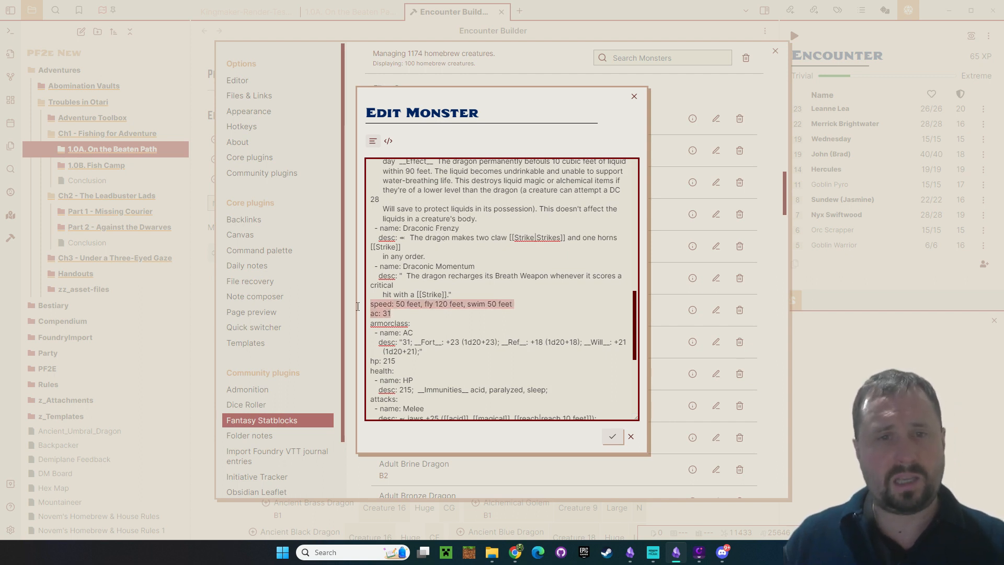
left_click(409, 319)
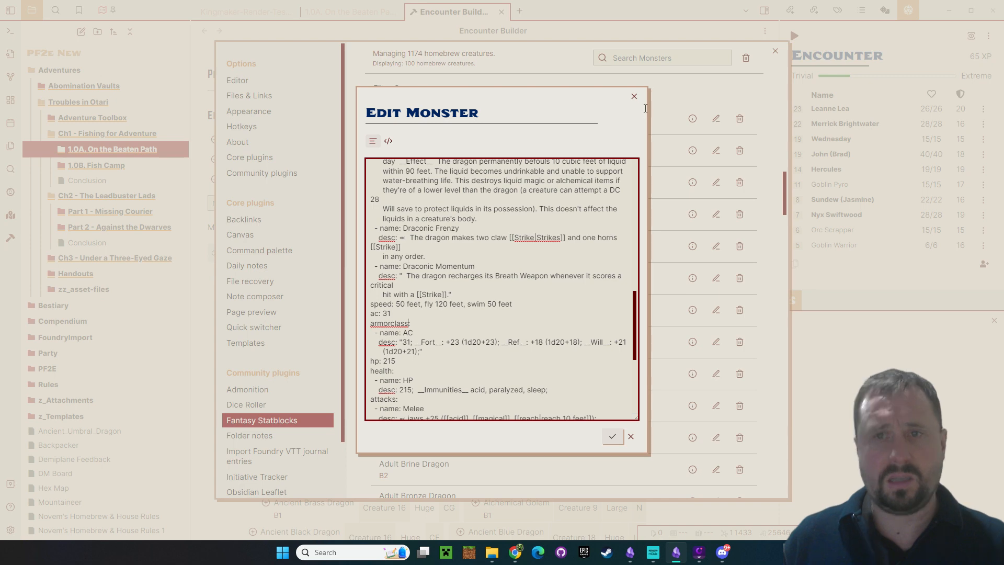
left_click(633, 96)
scroll(562, 369, "down", 5)
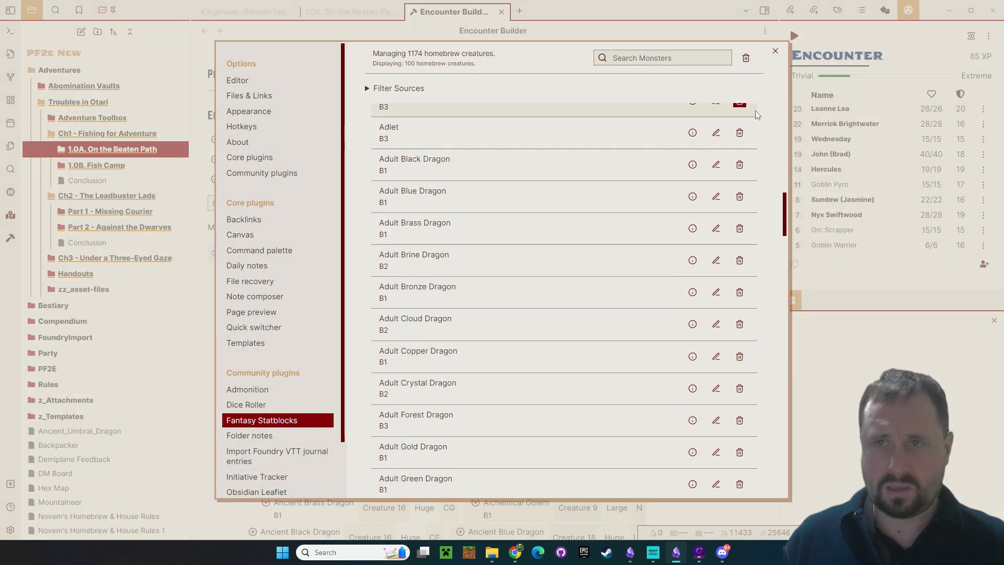
left_click(775, 51)
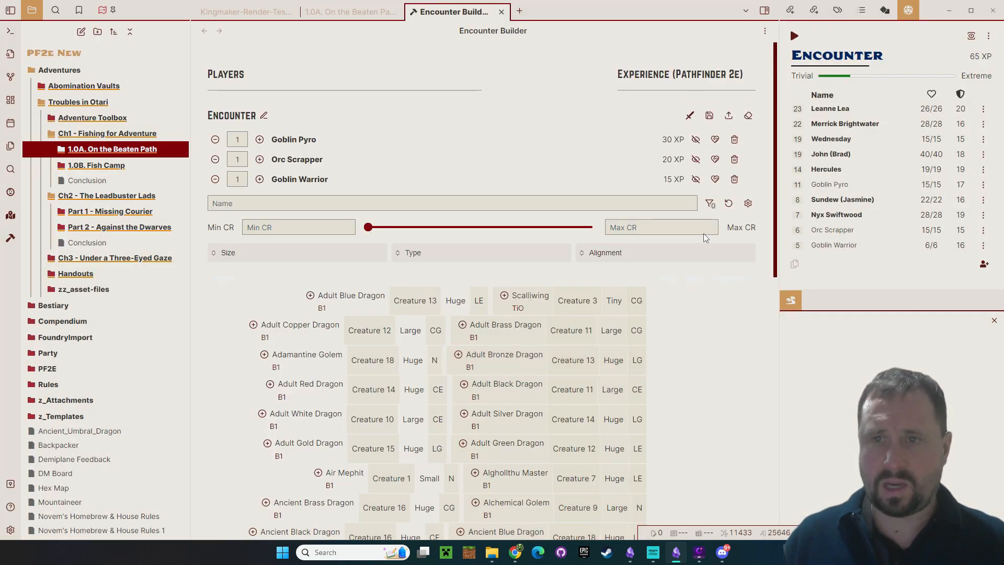
Add a creature table header with display text AC, linked property ac and sort type Number
left_click(747, 203)
left_click(773, 215)
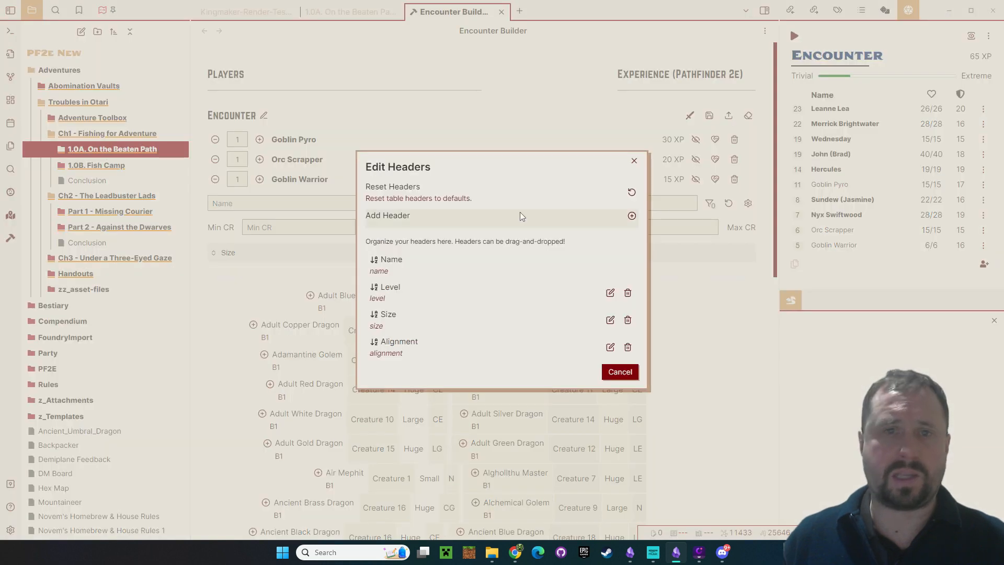
left_click(632, 216)
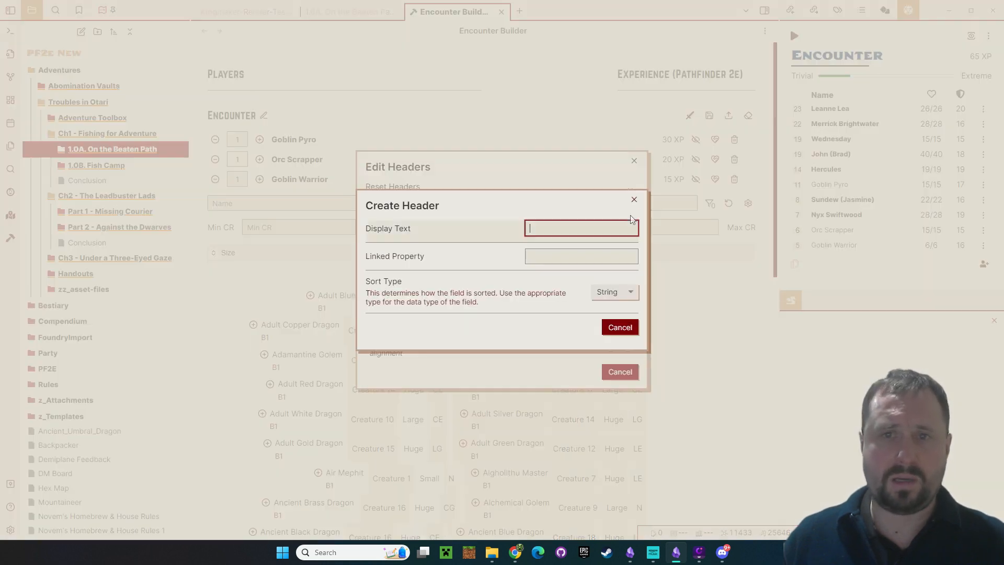
type("AC")
left_click(552, 257)
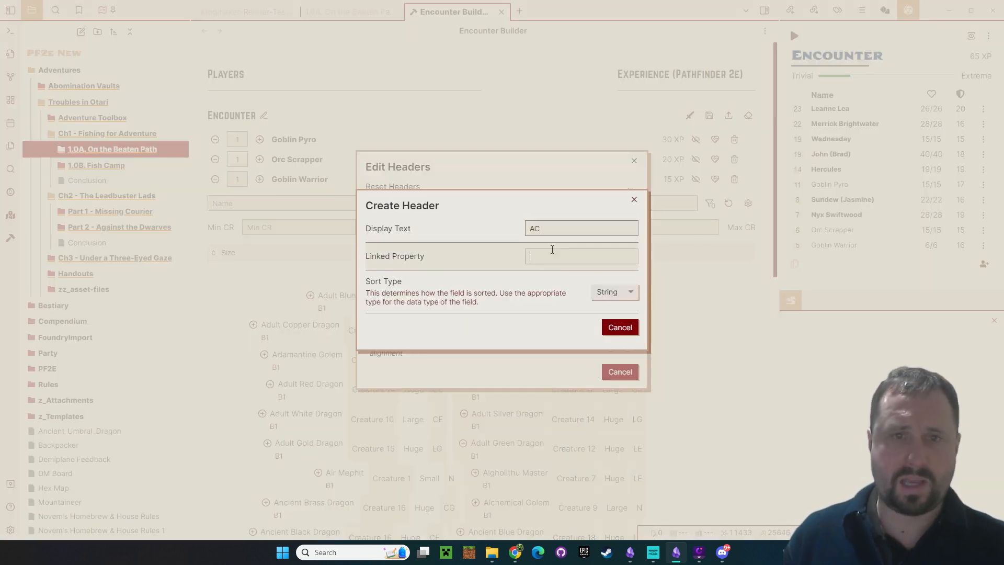
type("ac")
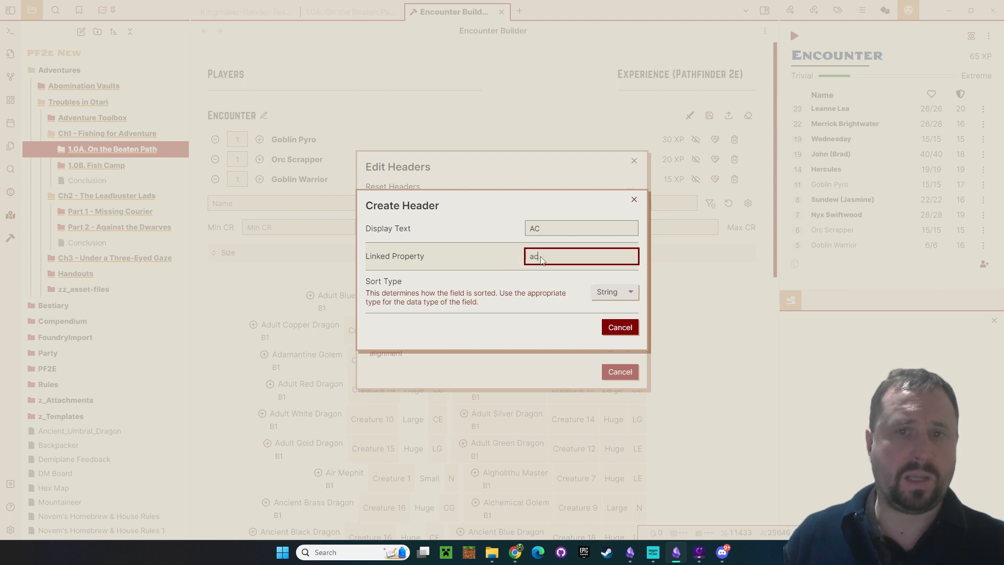
left_click(612, 293)
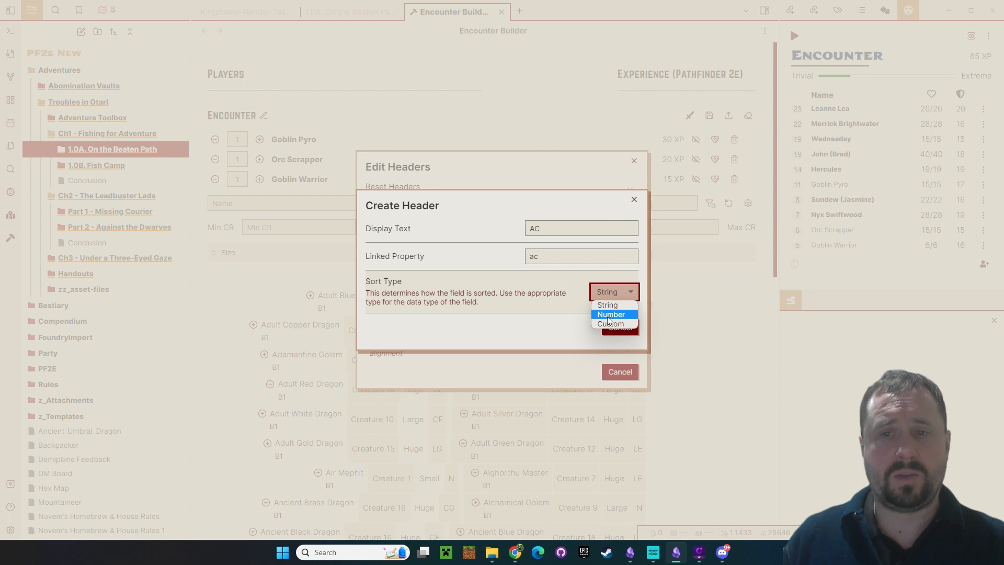
left_click(610, 316)
left_click(497, 356)
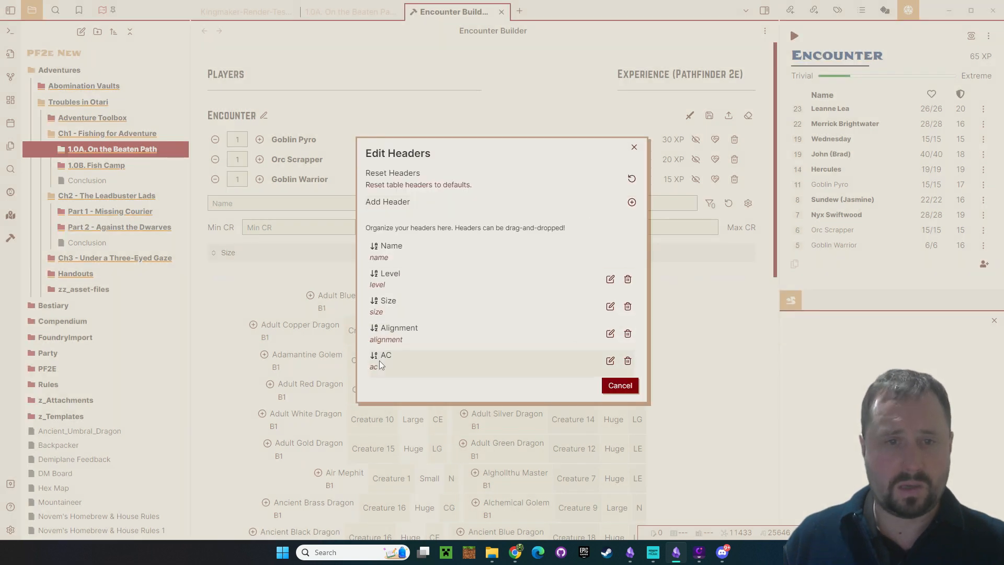
Move the AC header between Level and Size, close the header editor, and check the AC column in the creature table
left_click_drag(374, 356, 385, 306)
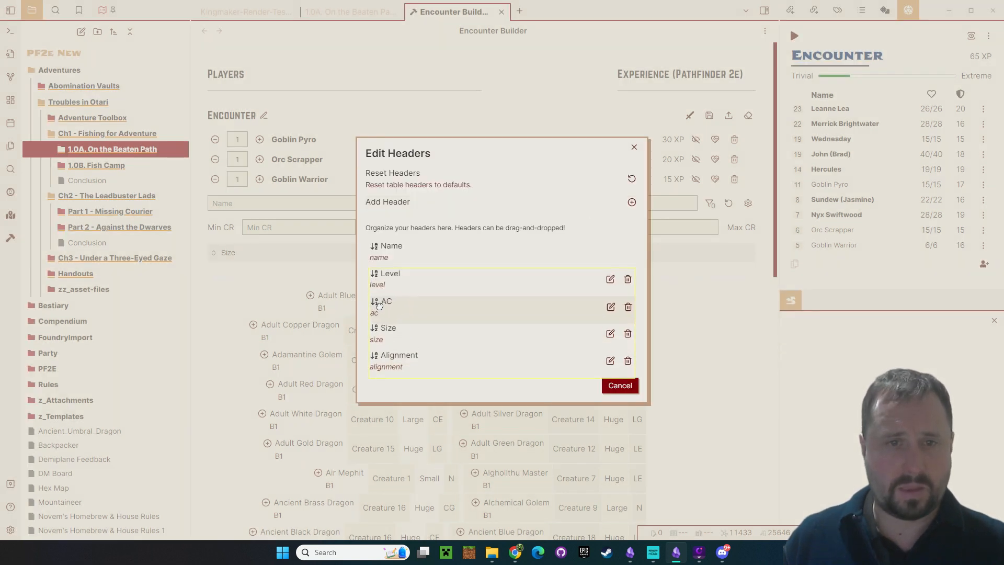
left_click(633, 147)
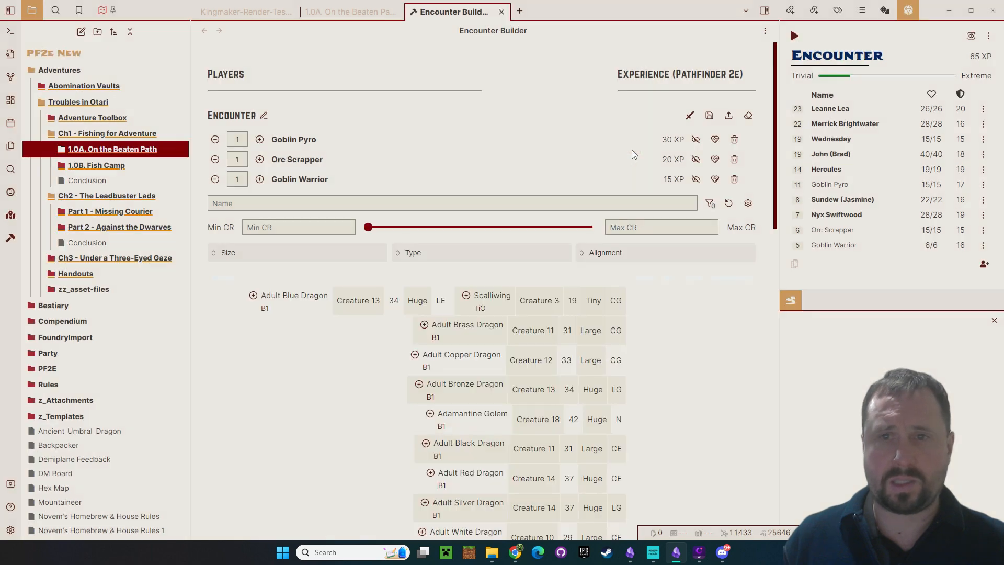
scroll(523, 329, "down", 1)
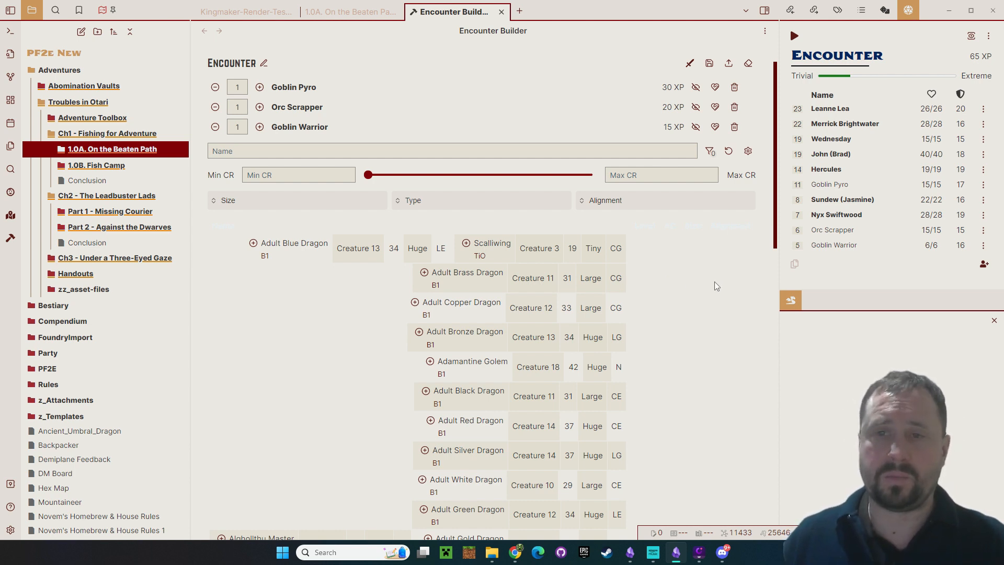
scroll(716, 283, "down", 1)
scroll(719, 283, "up", 2)
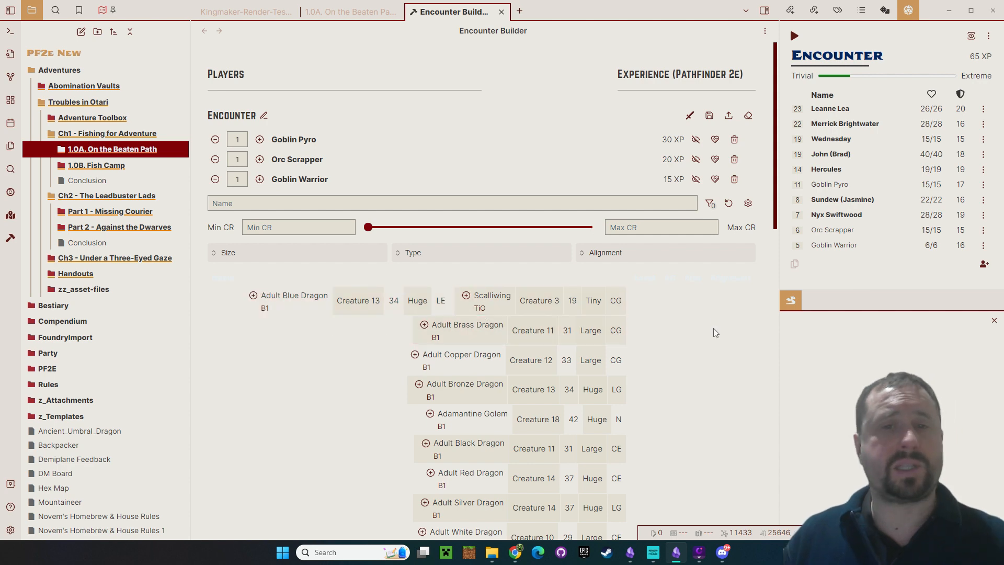
Look through the creature table, and review the filter list and the header list without editing them
scroll(697, 319, "down", 6)
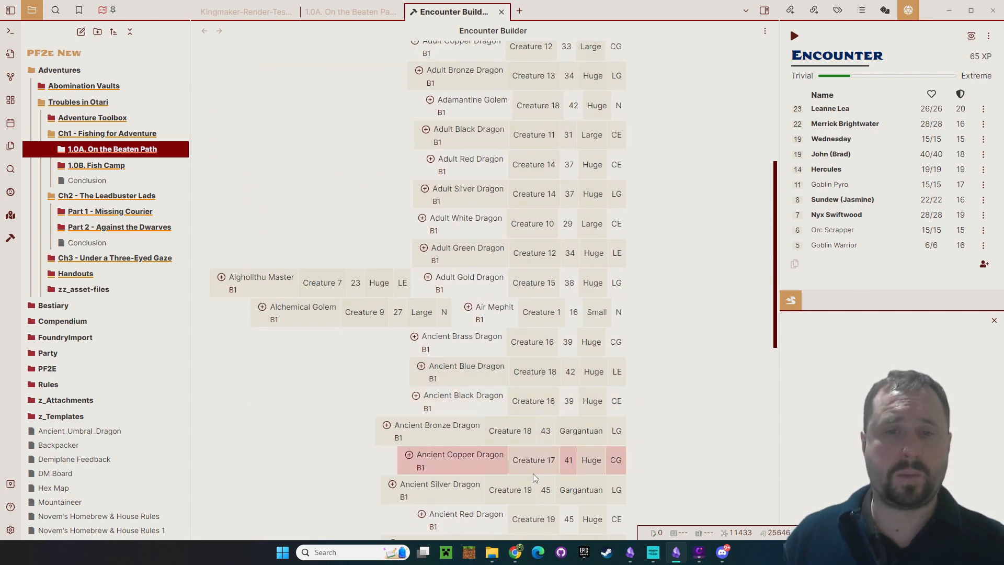
scroll(523, 314, "up", 6)
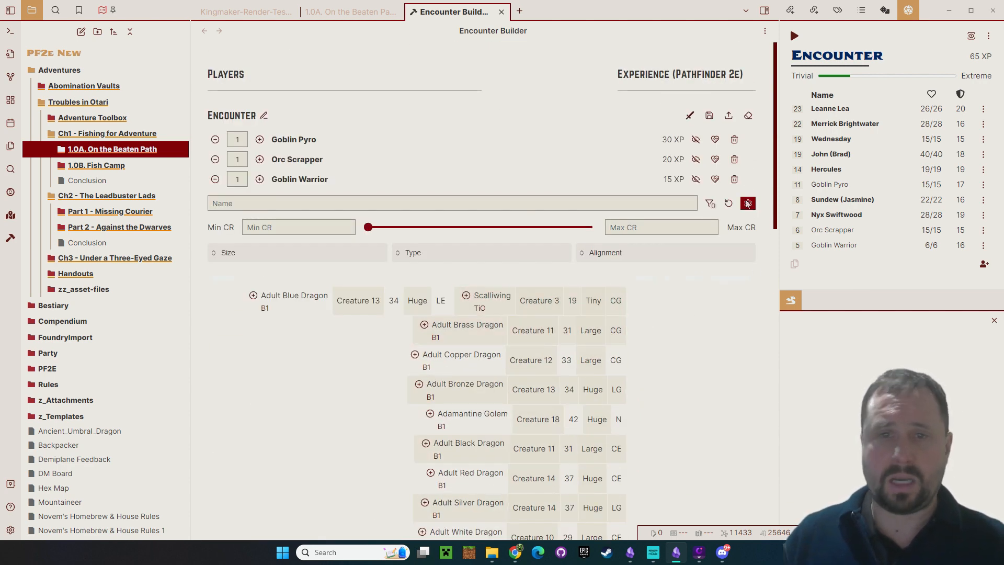
left_click(746, 207)
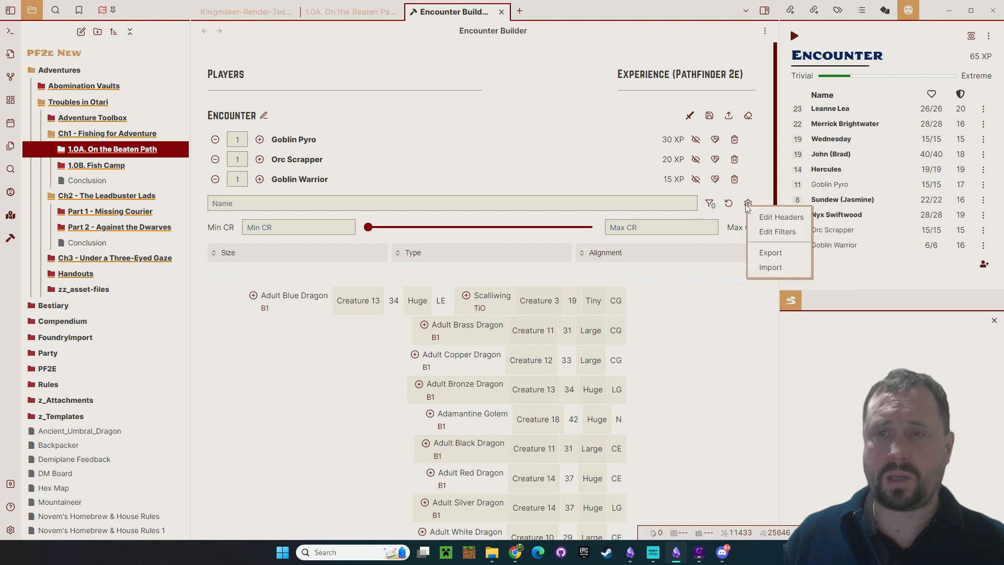
left_click(769, 237)
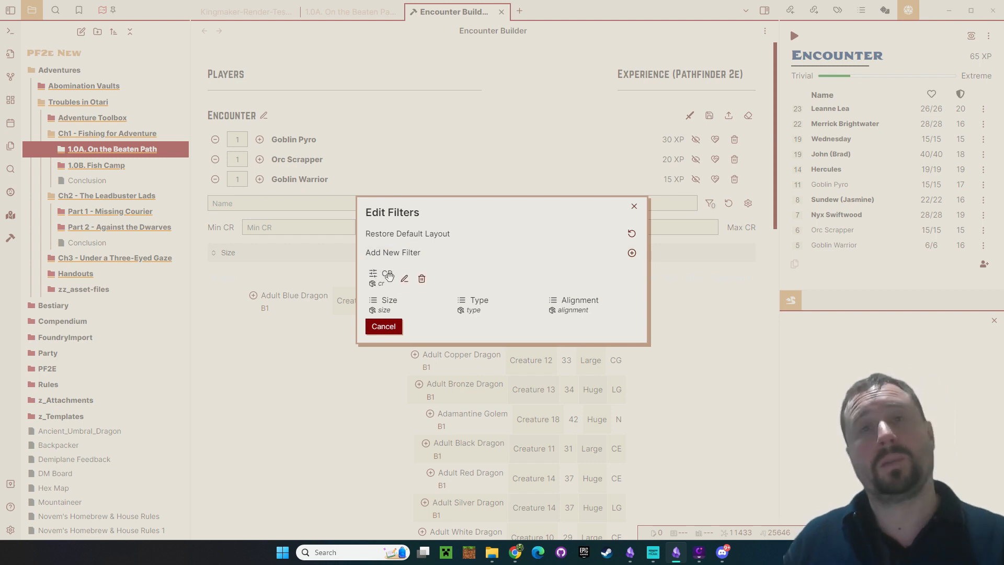
left_click(634, 207)
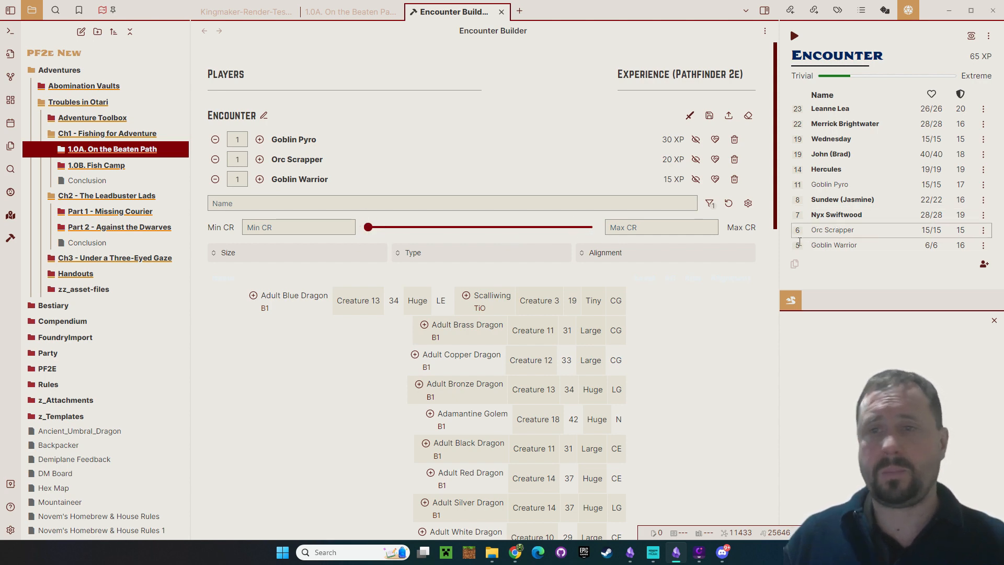
left_click(747, 203)
left_click(767, 217)
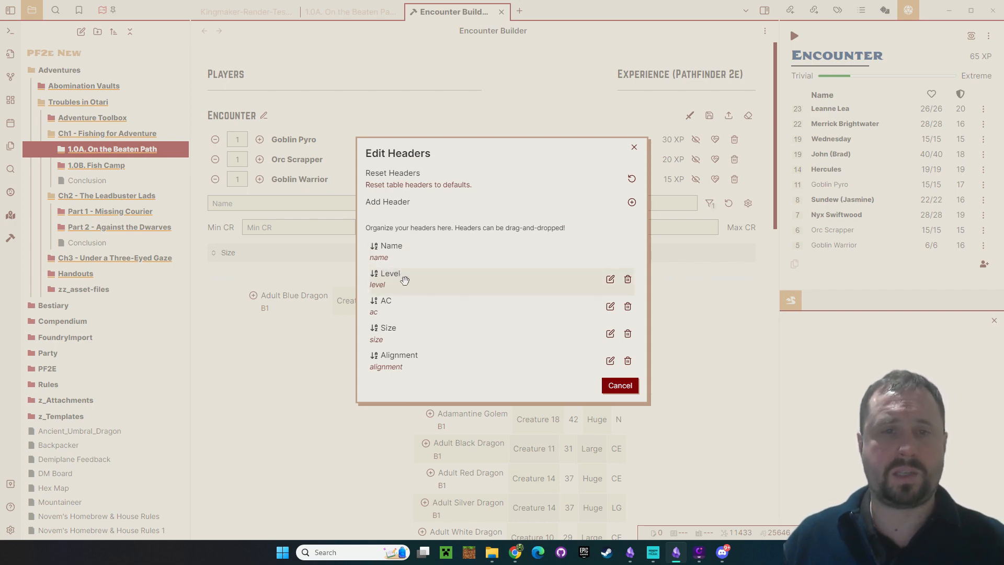
left_click(633, 147)
Open the CR range filter for editing and set its display text to AC
left_click(747, 204)
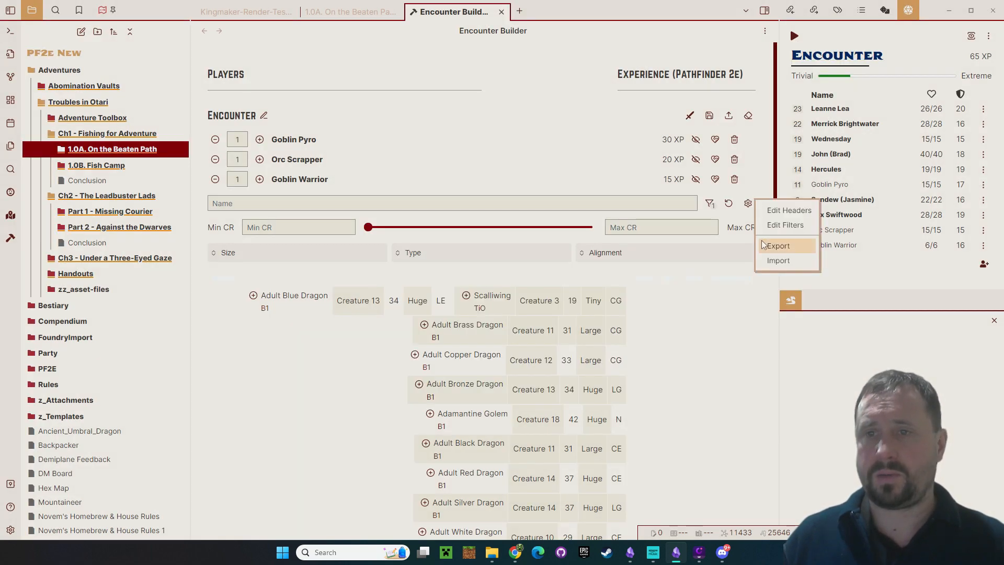
left_click(763, 225)
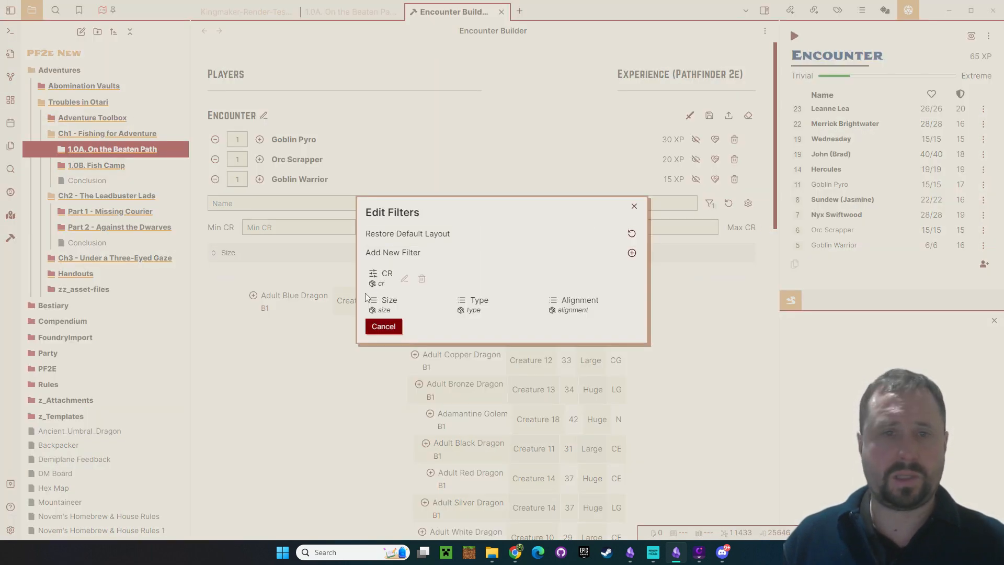
left_click(404, 278)
double_click(570, 262)
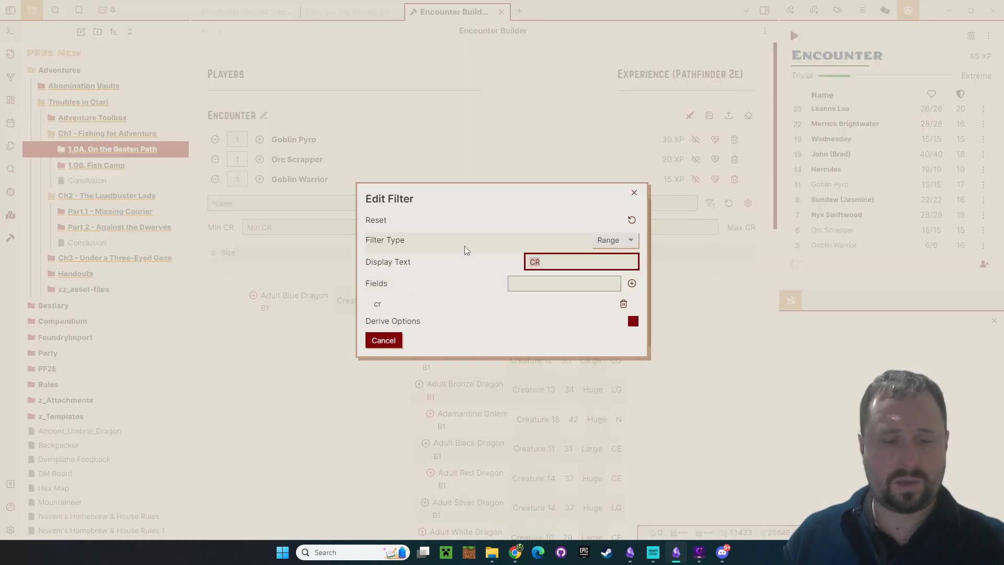
type("AC")
Replace the filter's cr field with ac, keep Derive Options enabled, and close the filter editors
left_click(562, 284)
type("ac")
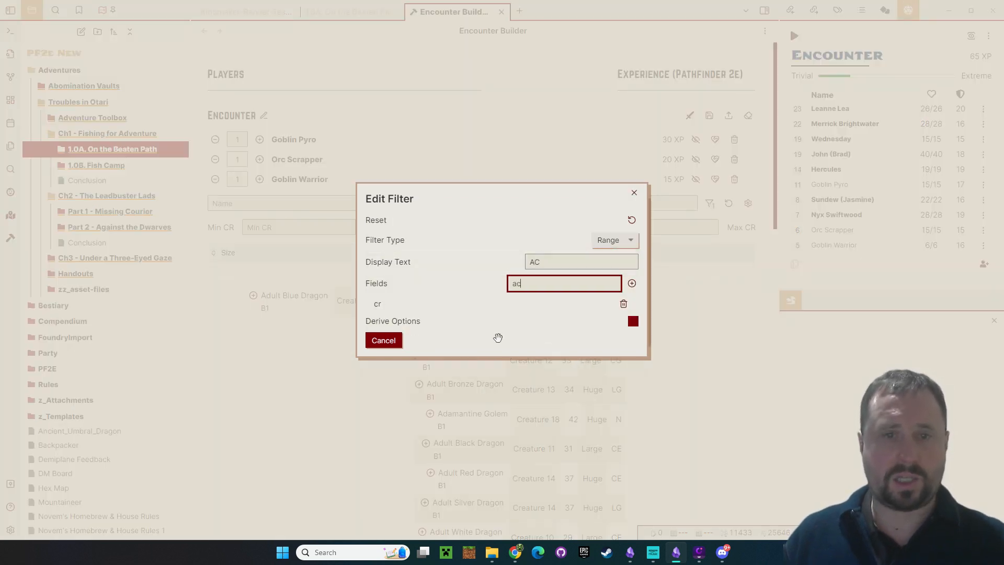
left_click(631, 282)
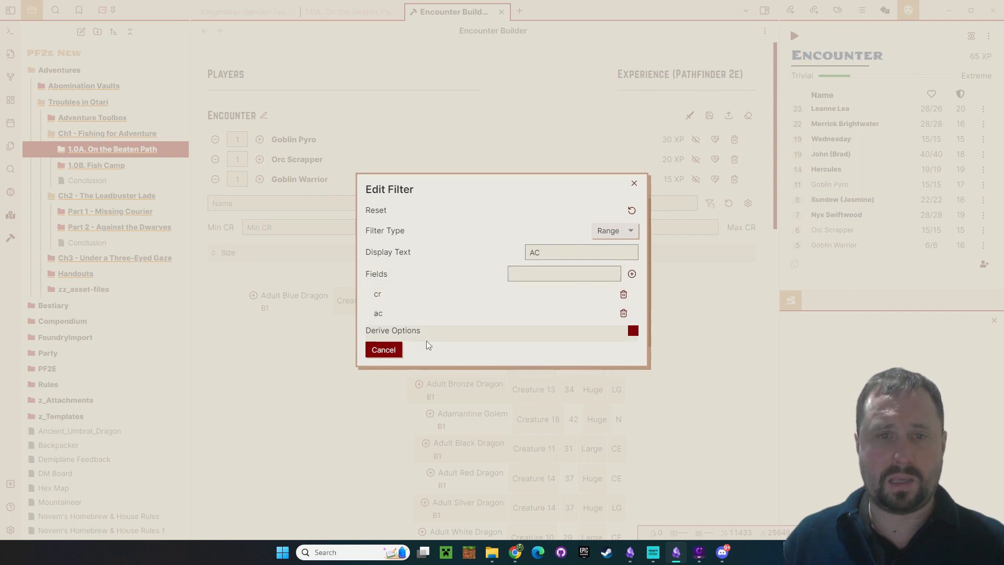
left_click(623, 294)
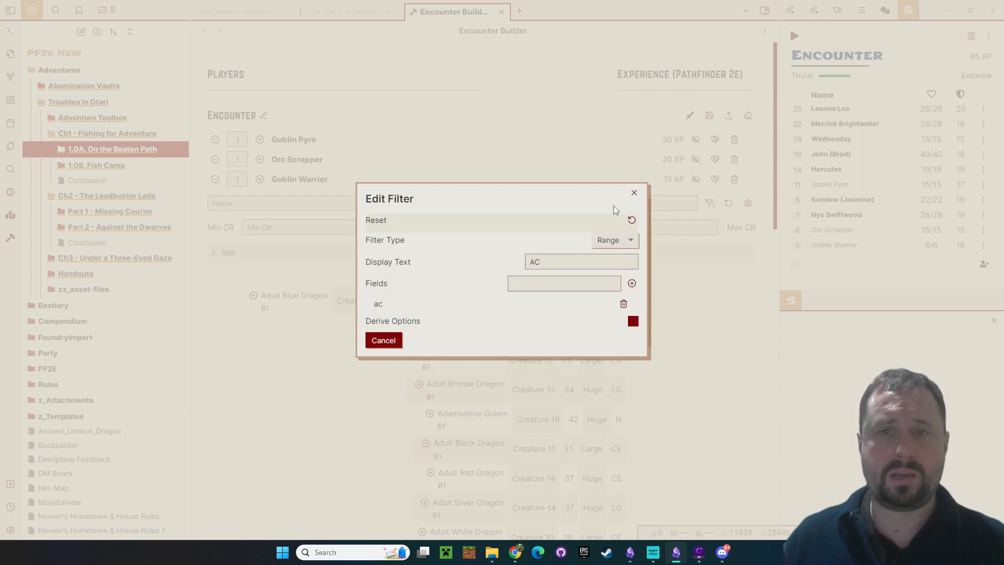
left_click(633, 321)
left_click(633, 325)
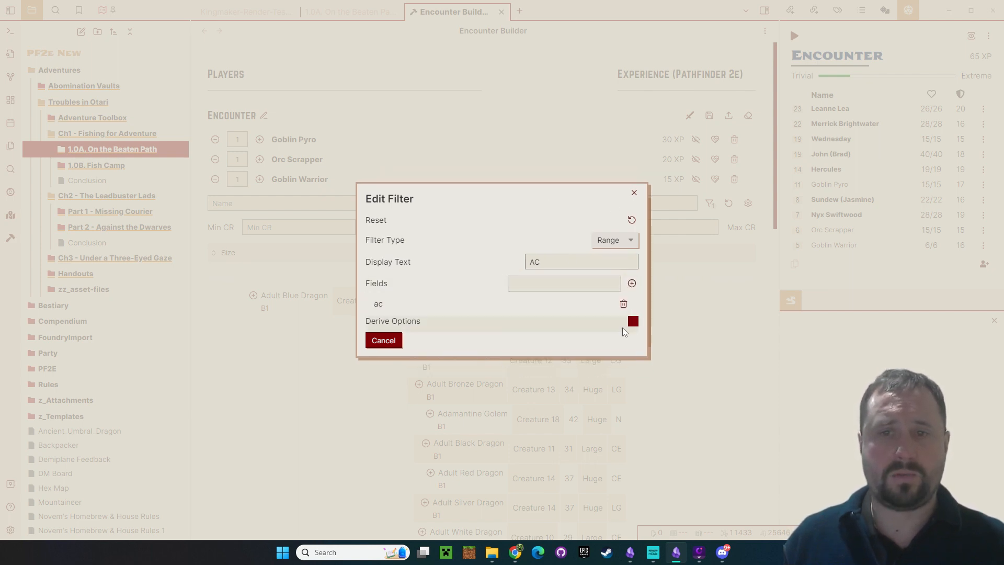
left_click(633, 192)
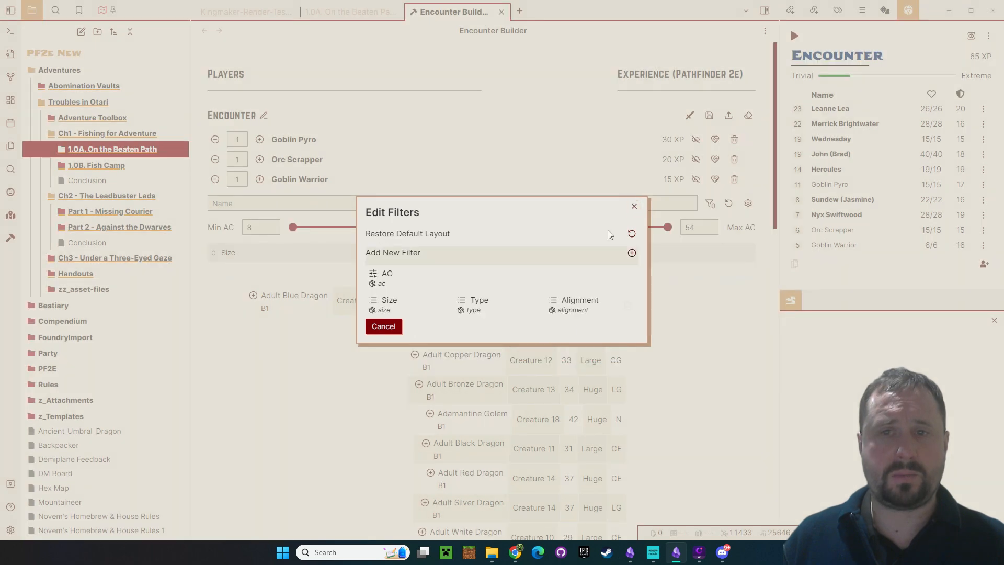
left_click(634, 206)
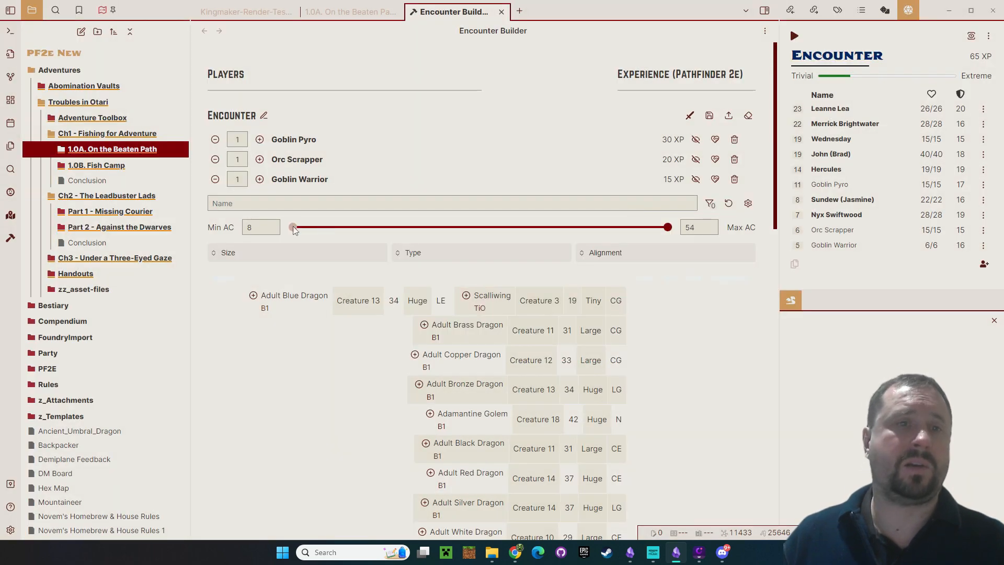
Try the minimum and maximum ends of the AC range slider, leaving its full range selected
left_click_drag(294, 228, 271, 228)
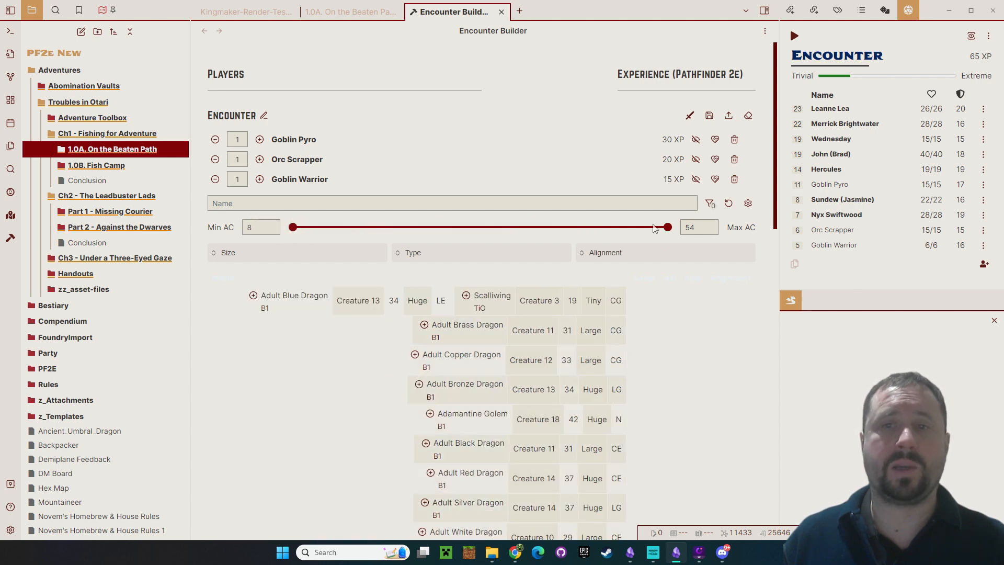
left_click_drag(667, 227, 750, 240)
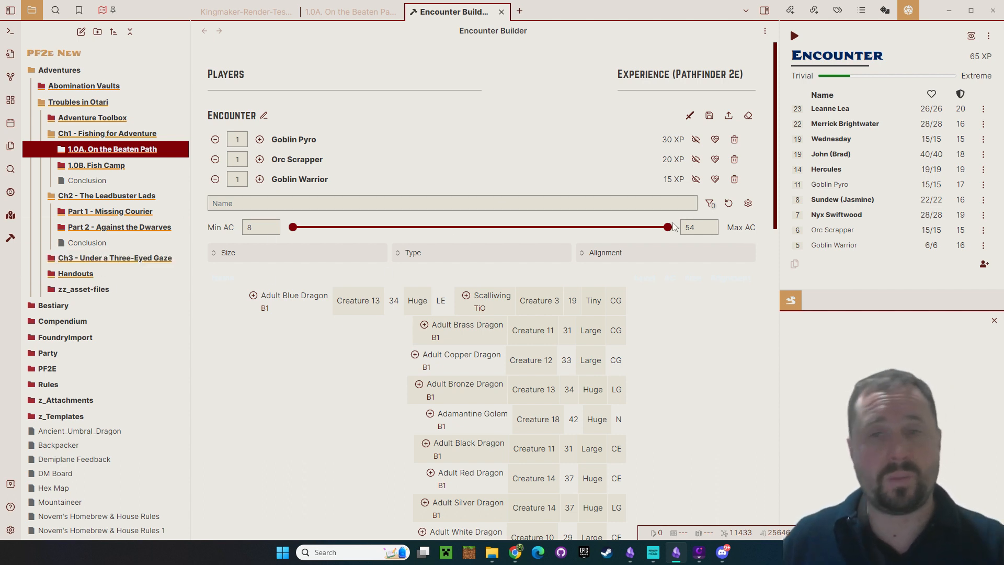
mouse_move(104, 296)
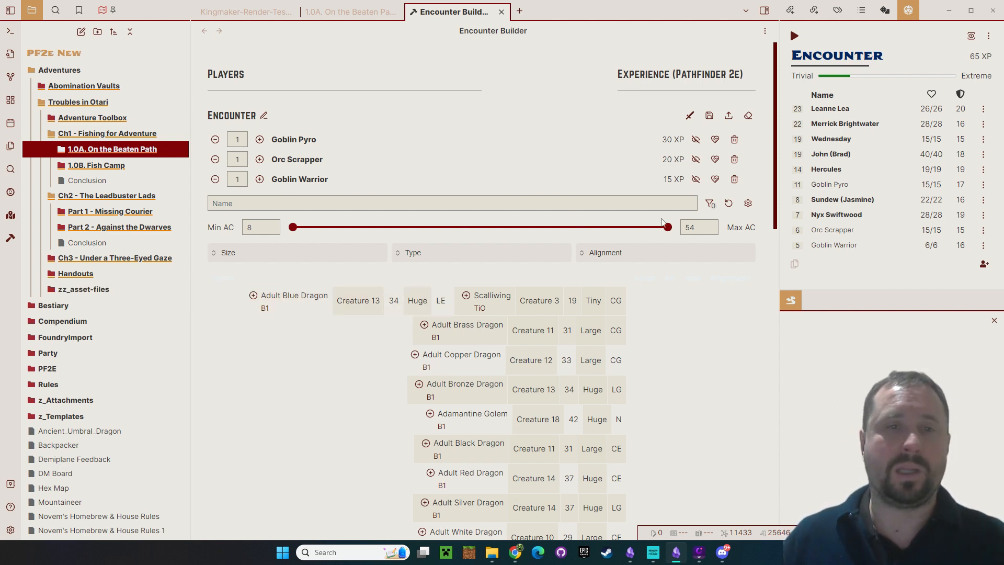
Open the Type filter for editing and set its display text to Level
left_click(748, 203)
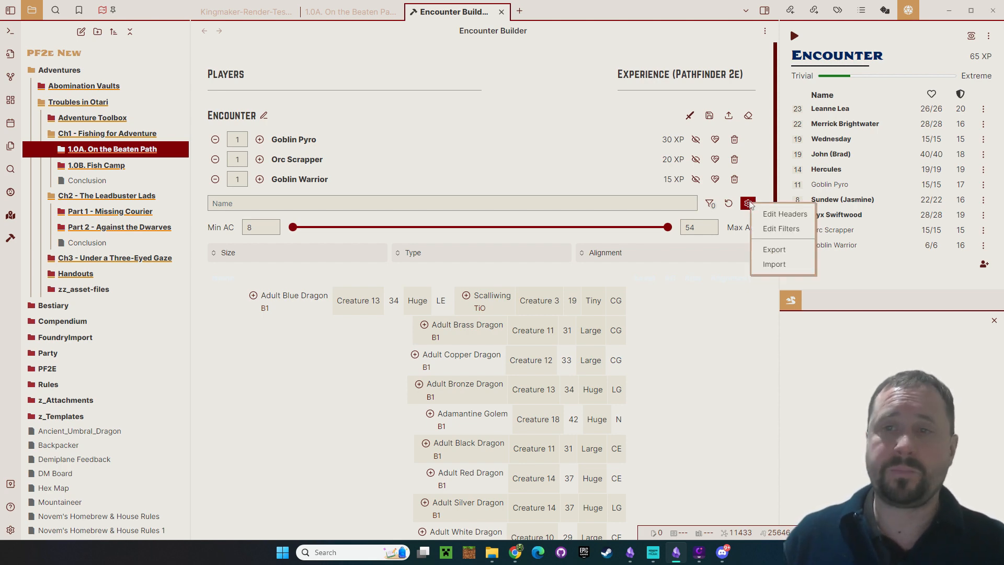
left_click(777, 229)
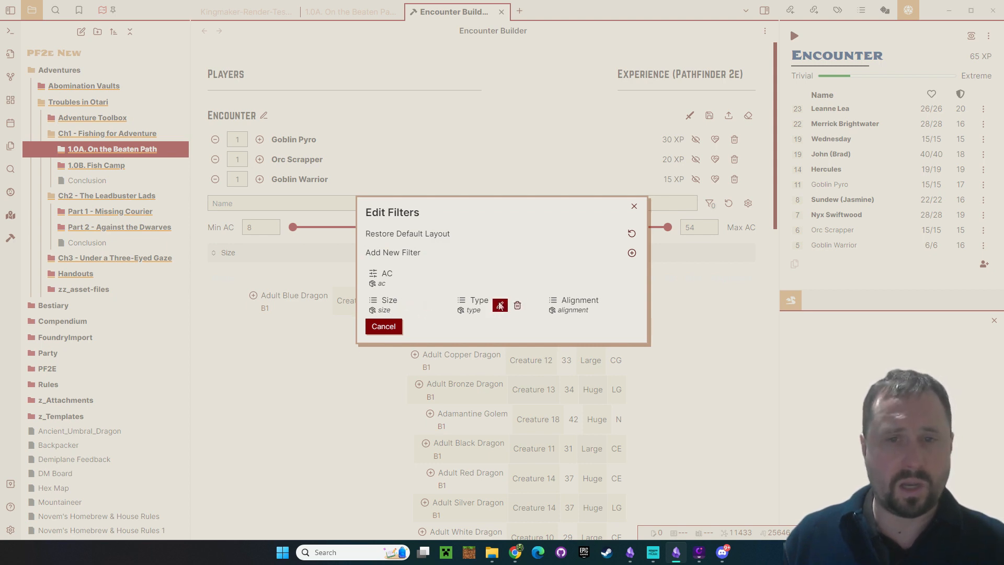
left_click(500, 306)
key("Tab")
type("Lewve")
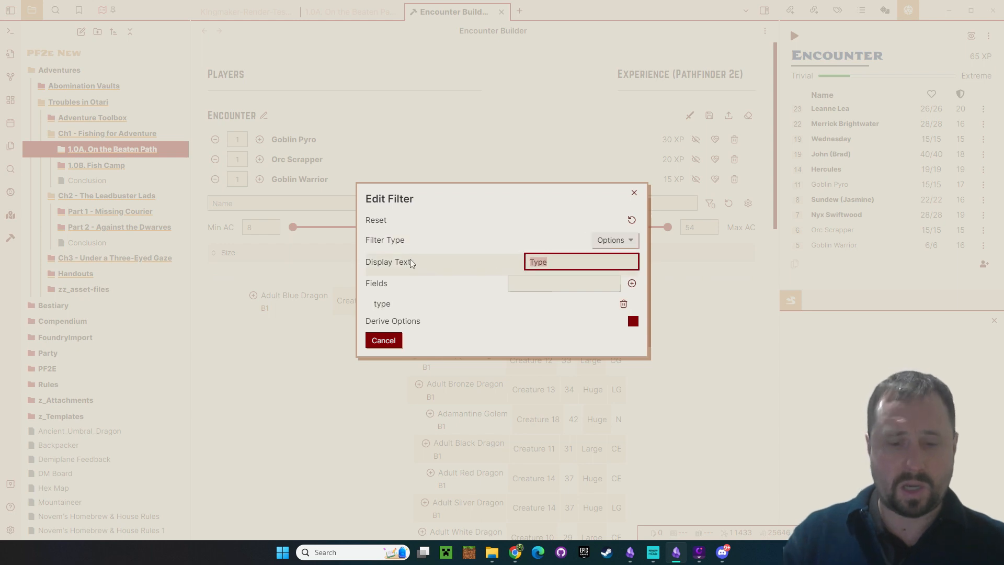
key("BackSpace")
type("vel")
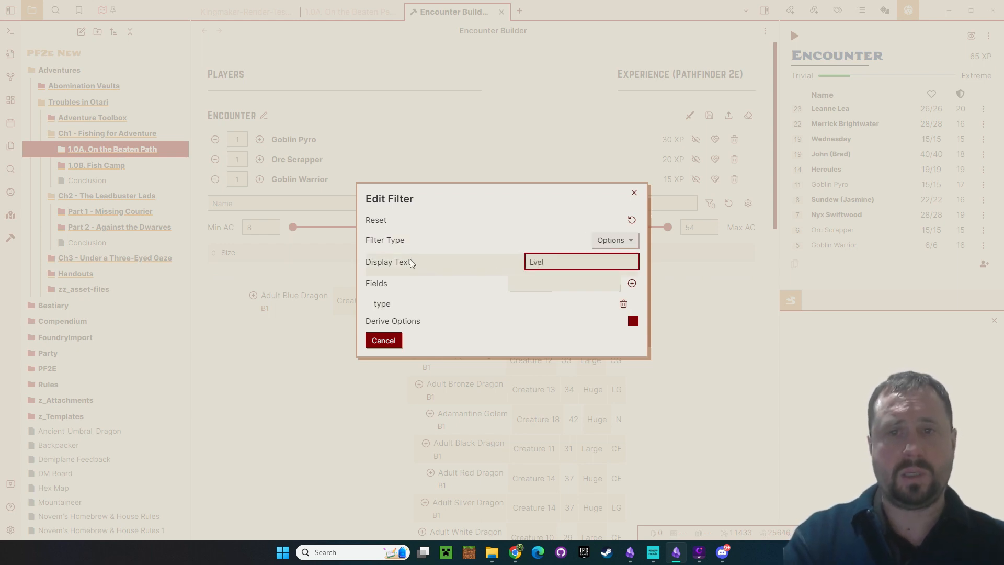
key("BackSpace")
type("ve")
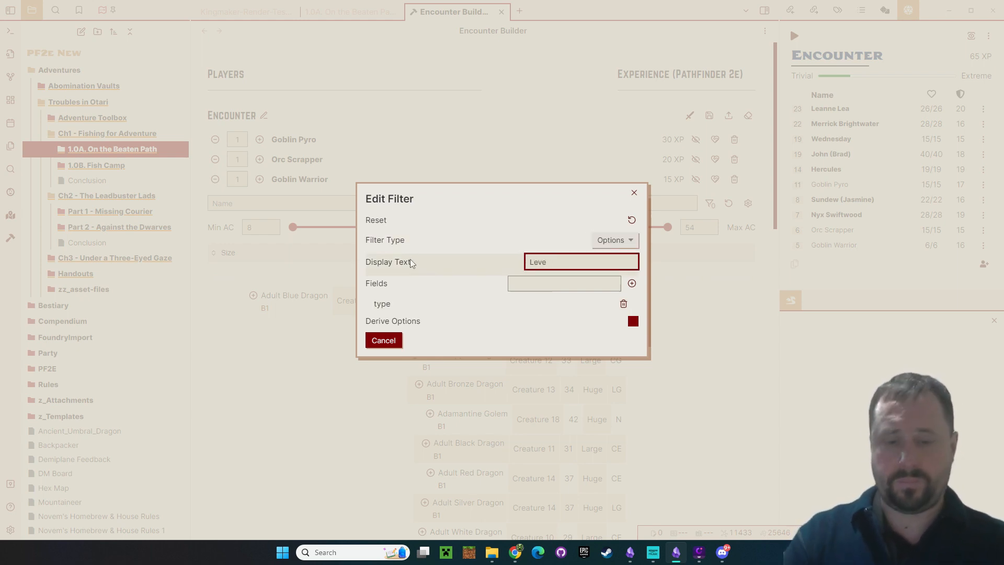
Add the field level to the Level filter and remove its type field
left_click(598, 282)
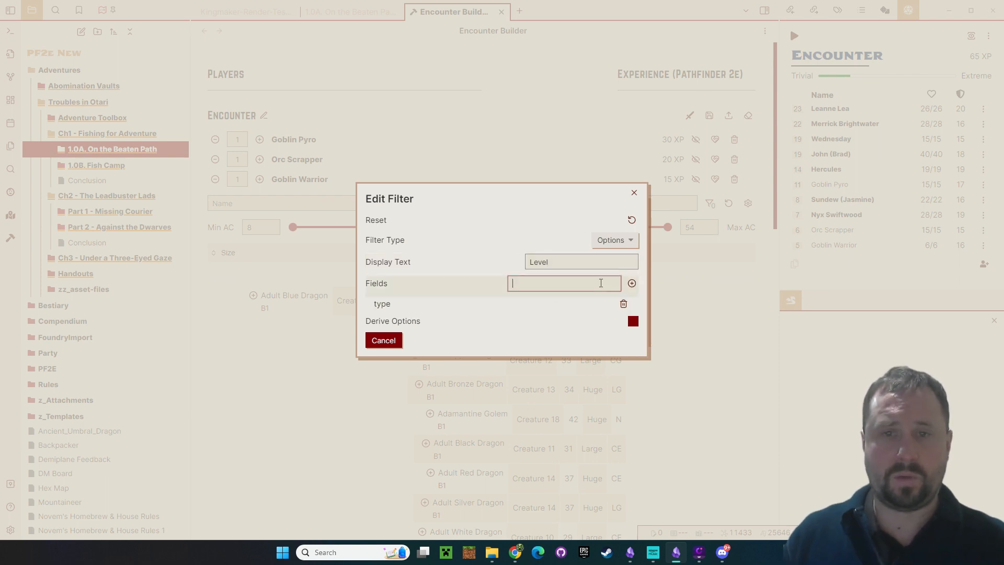
type("level")
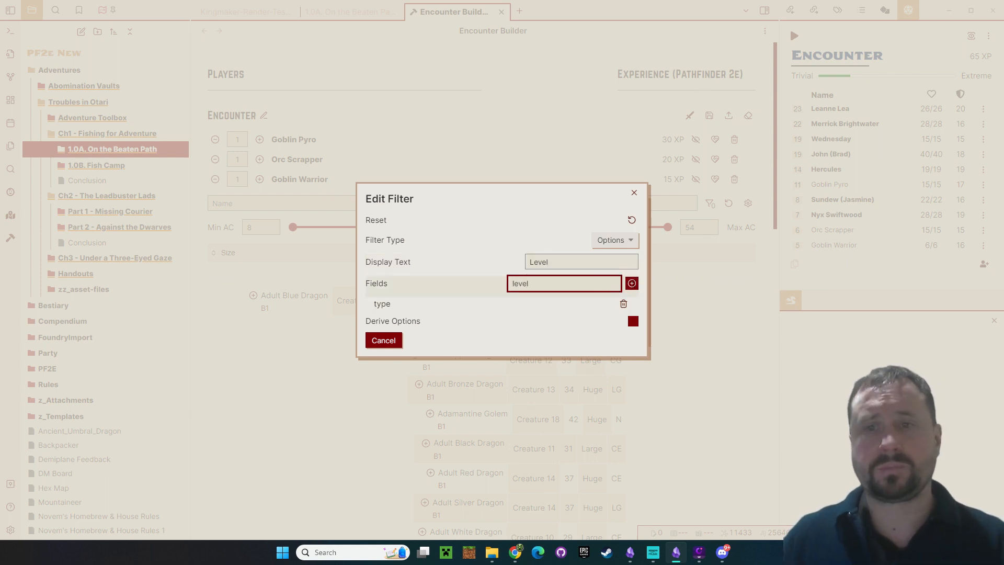
left_click(631, 282)
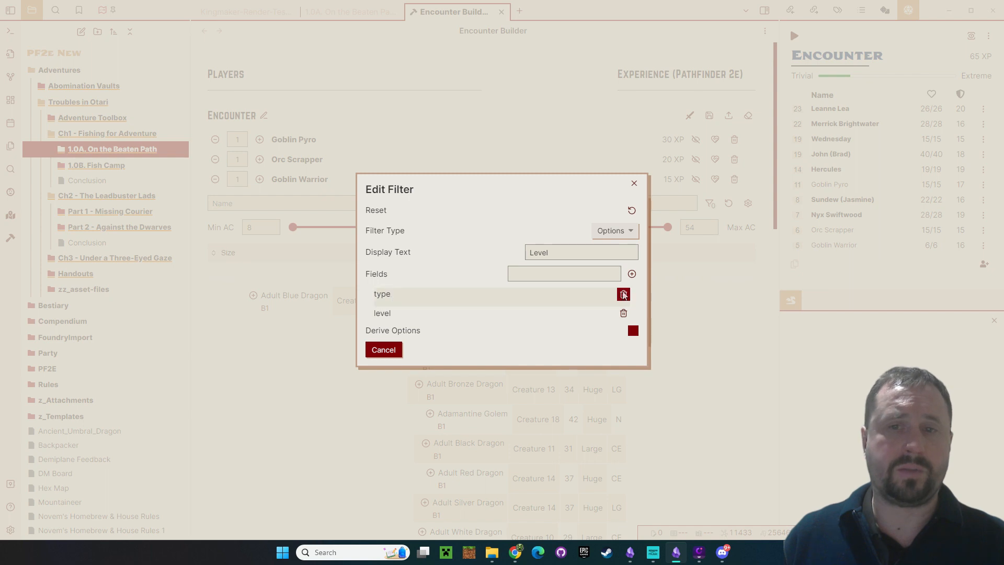
left_click(623, 294)
Inspect the manual options entry with Derive Options off, re-enable Derive Options, and close the filter editors
left_click(632, 321)
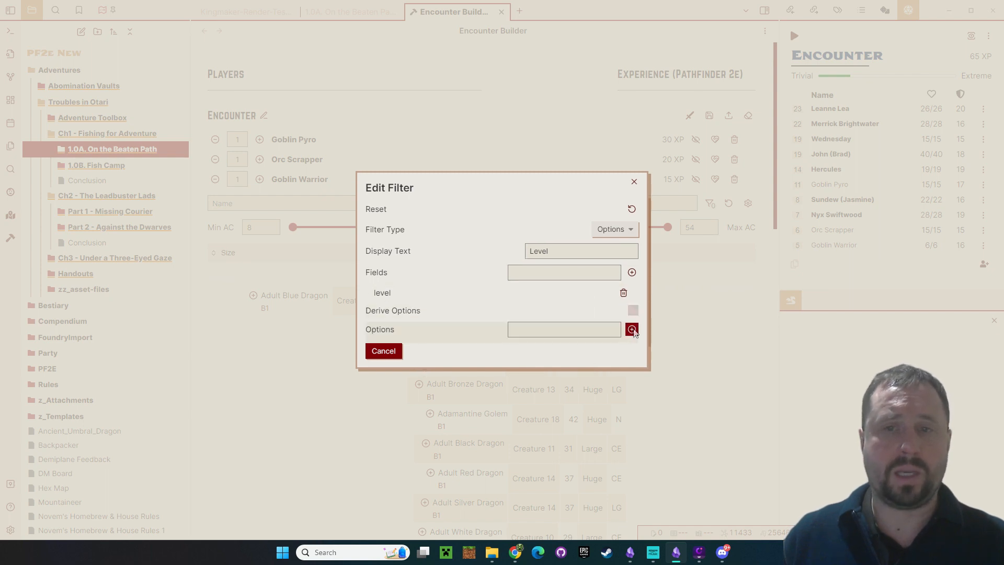
left_click(632, 310)
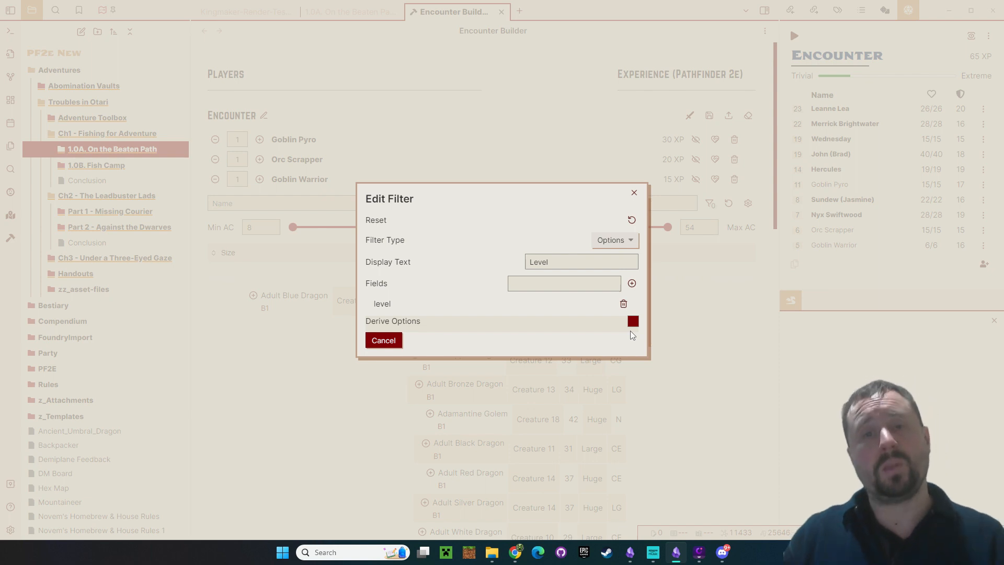
left_click(632, 321)
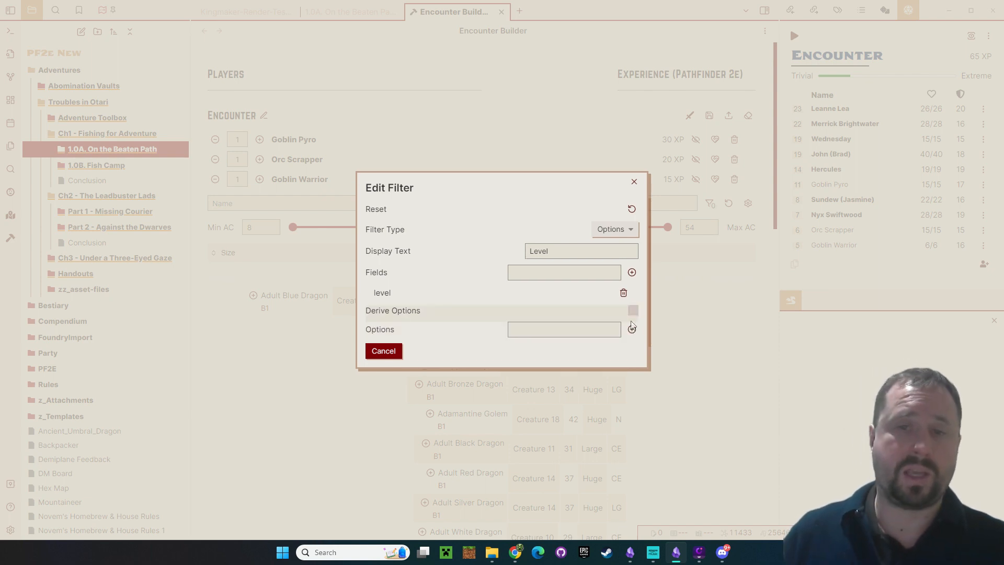
left_click(527, 330)
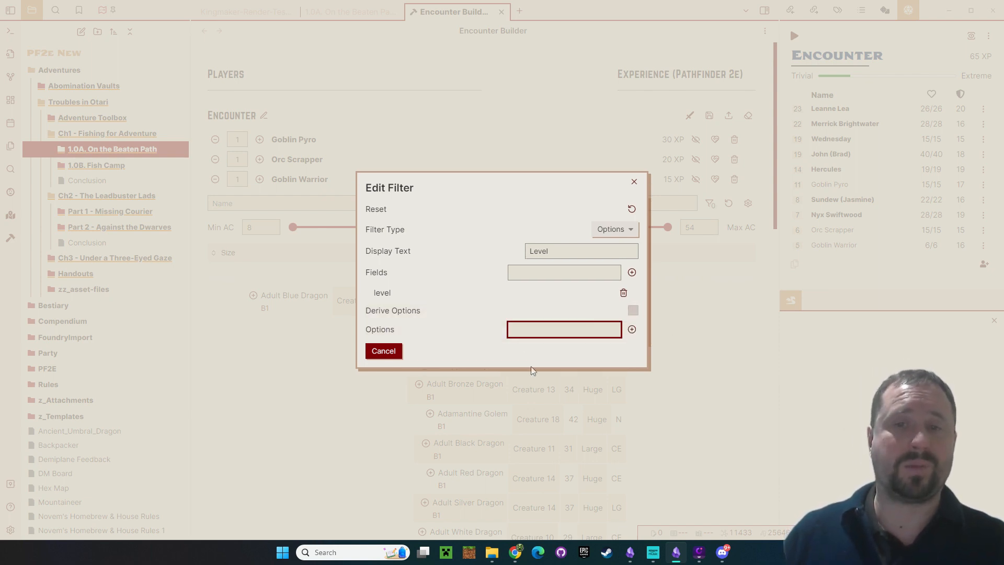
left_click(633, 310)
left_click(634, 193)
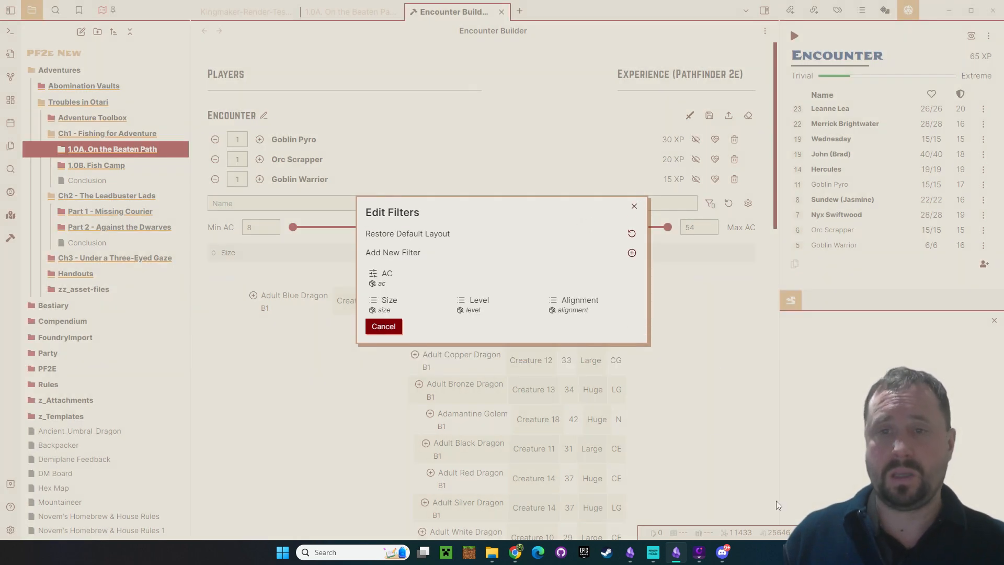
left_click(633, 204)
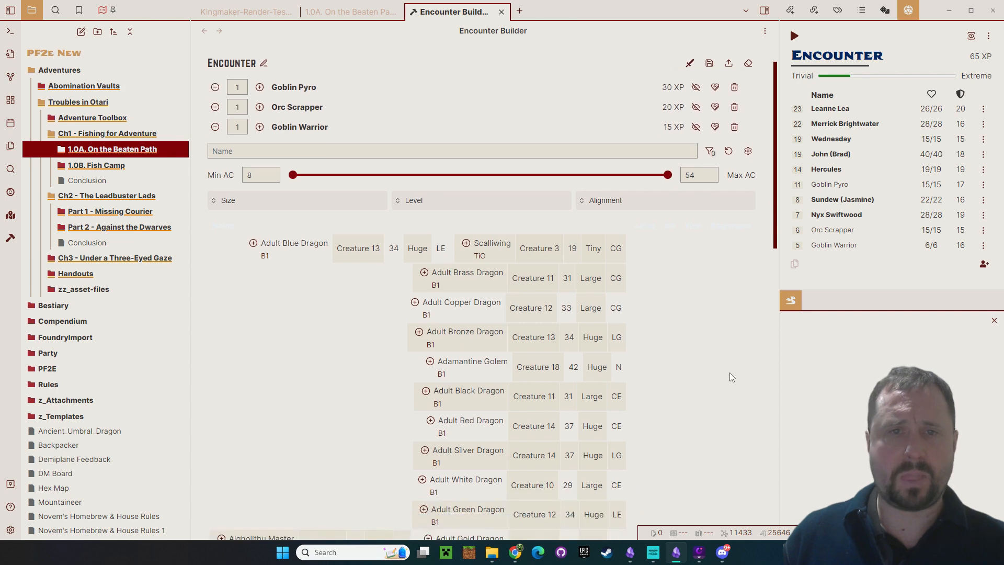
Check the Size filter's choices, and filter the creature table by the level Creature 1
left_click(360, 254)
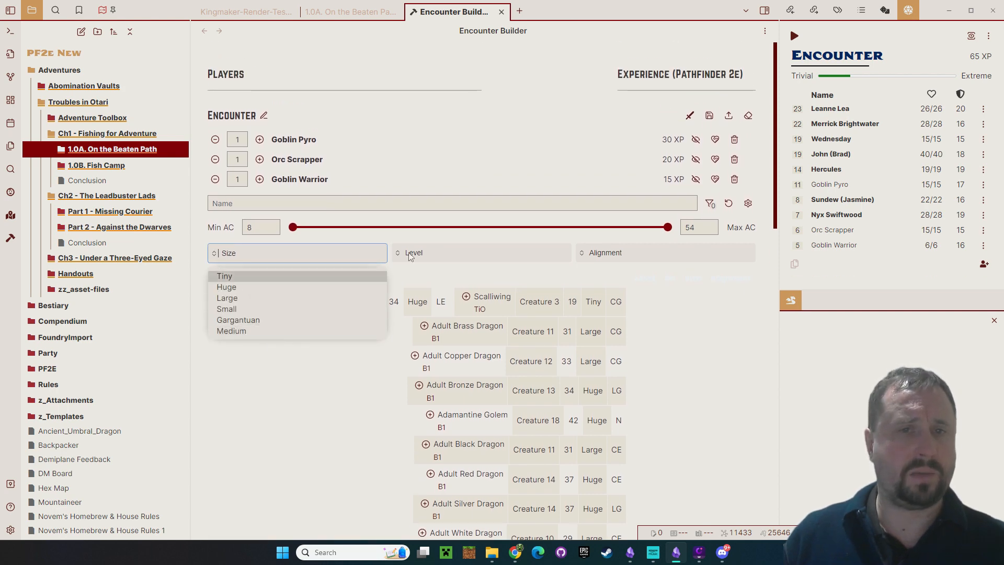
left_click(466, 247)
scroll(523, 387, "down", 1)
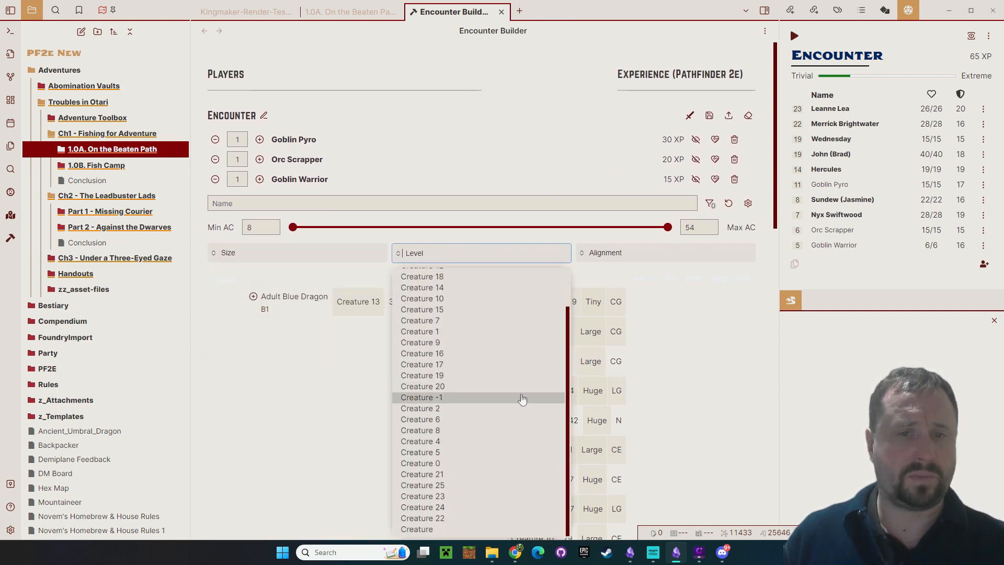
left_click(442, 335)
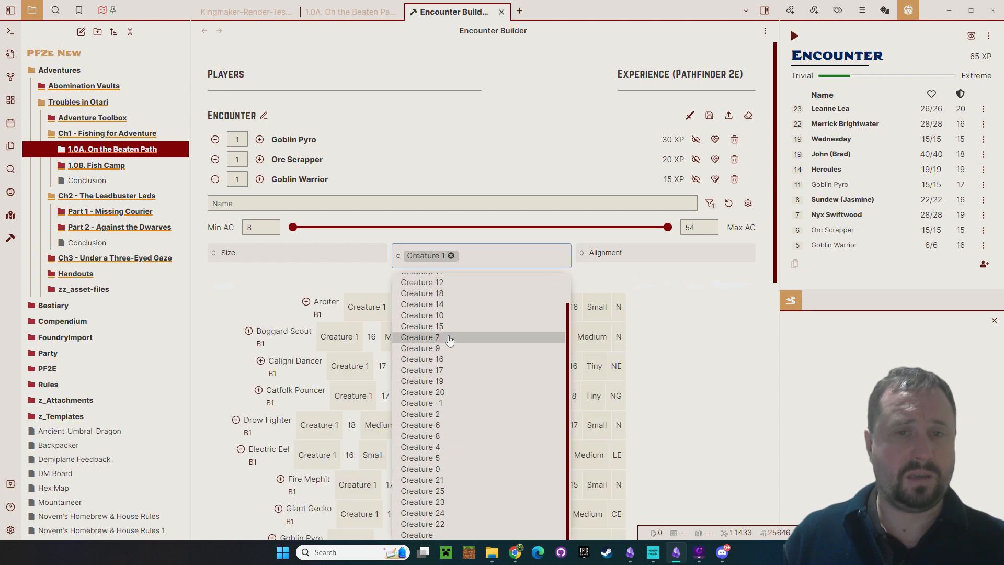
Filter the creature table by the levels Creature 1, Creature 2, Creature 3 and Creature 4, and review the matching creatures
scroll(460, 334, "up", 1)
left_click(451, 256)
scroll(465, 371, "down", 1)
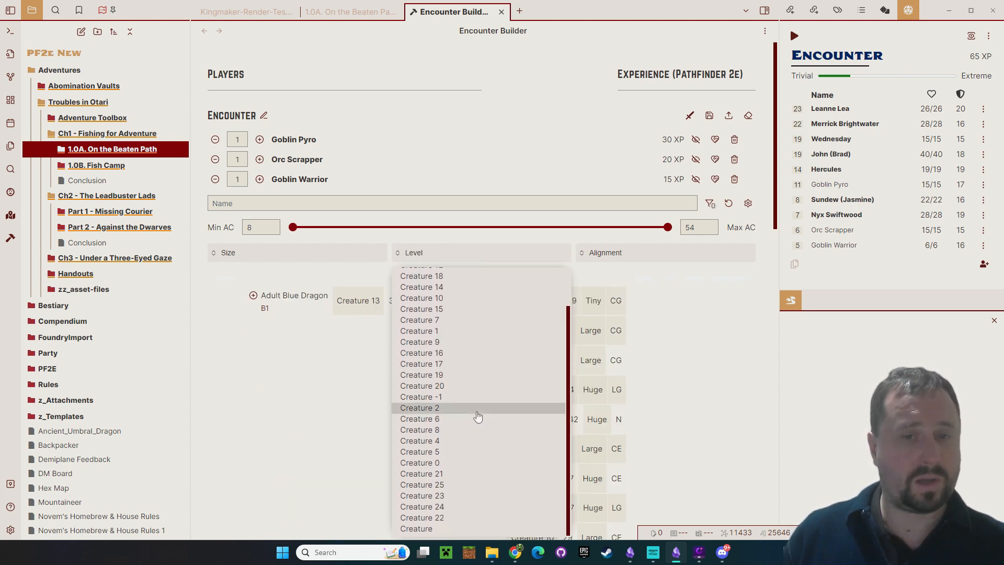
left_click(449, 337)
left_click(450, 418)
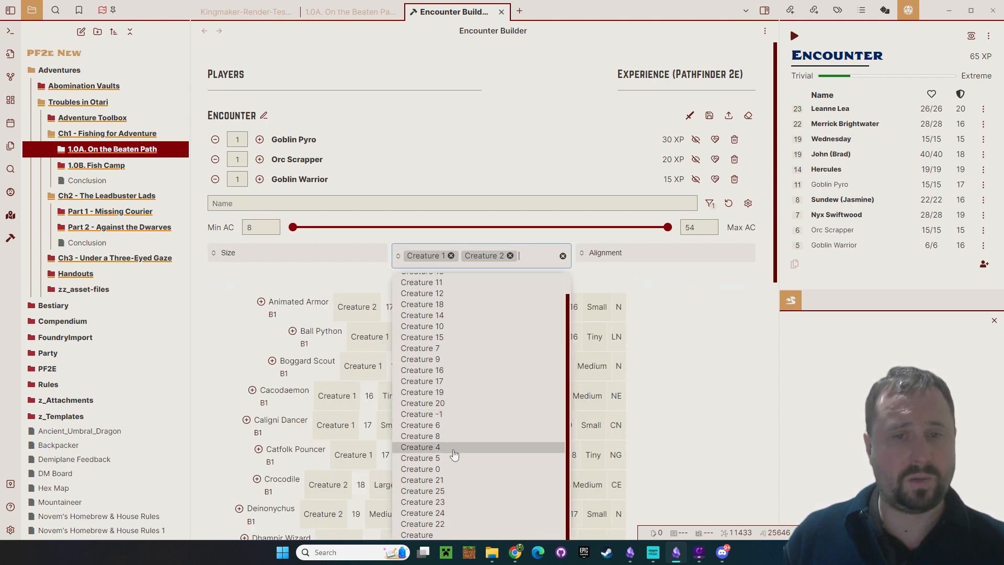
scroll(487, 443, "up", 1)
left_click(460, 284)
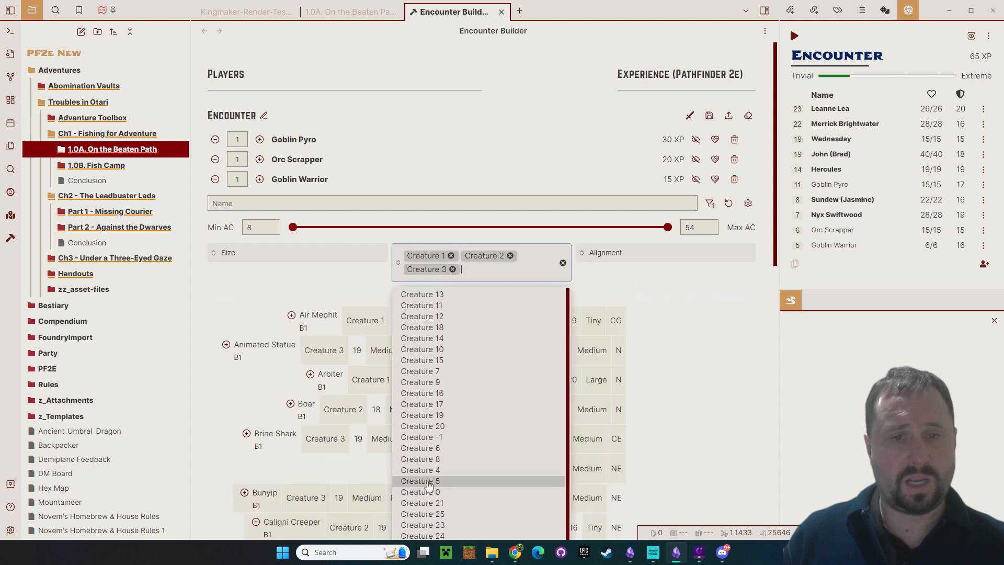
left_click(497, 470)
left_click(717, 329)
scroll(627, 366, "down", 7)
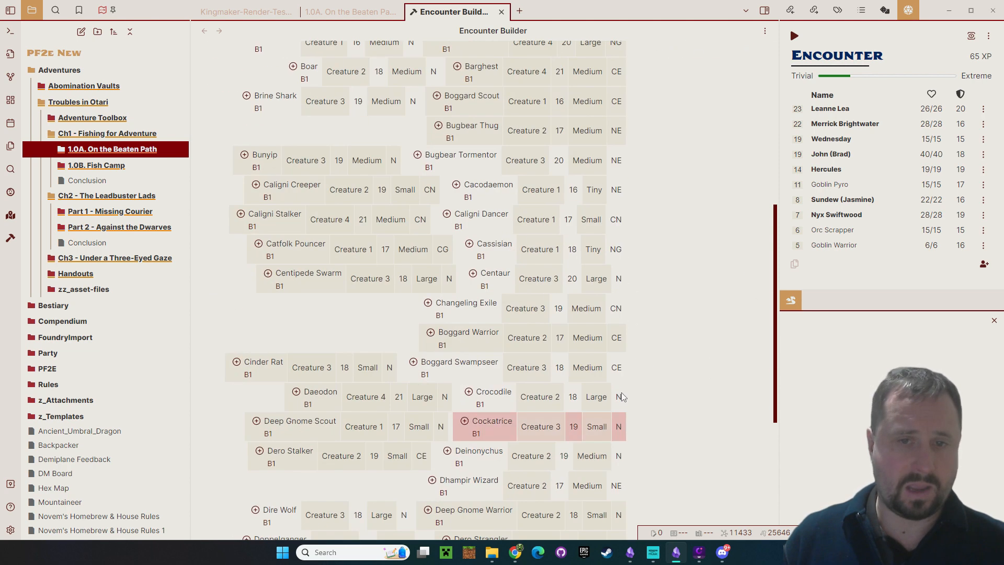
scroll(513, 445, "up", 7)
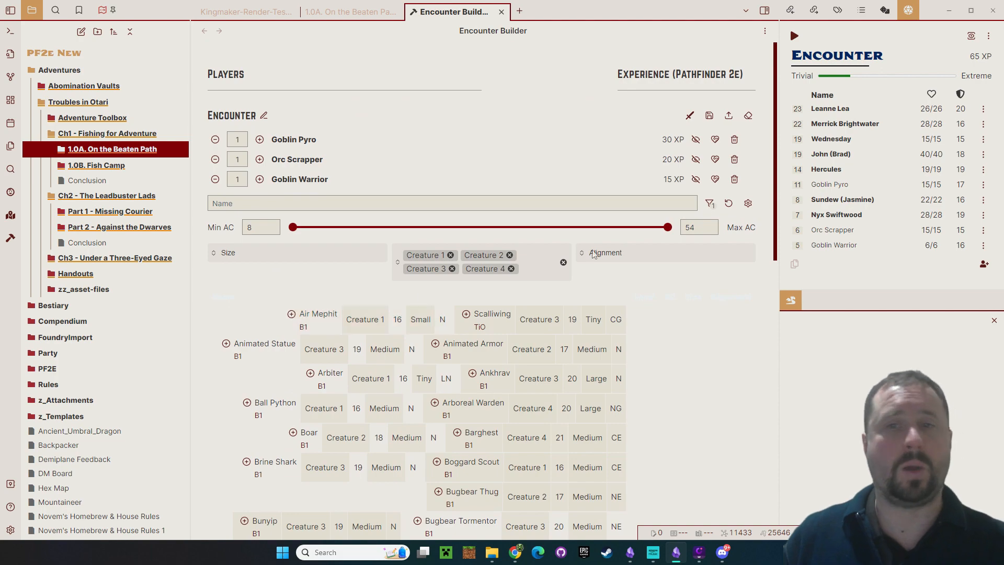
Filter the creature table by the alignment CE, review the matching creatures, and check the table's customisation options
left_click(631, 258)
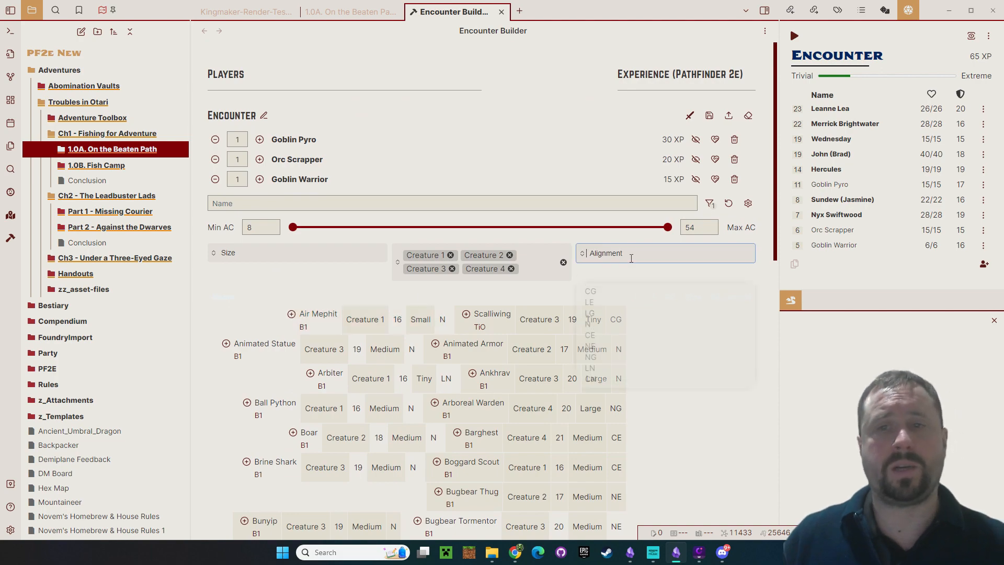
left_click(600, 325)
left_click(716, 440)
scroll(695, 402, "down", 12)
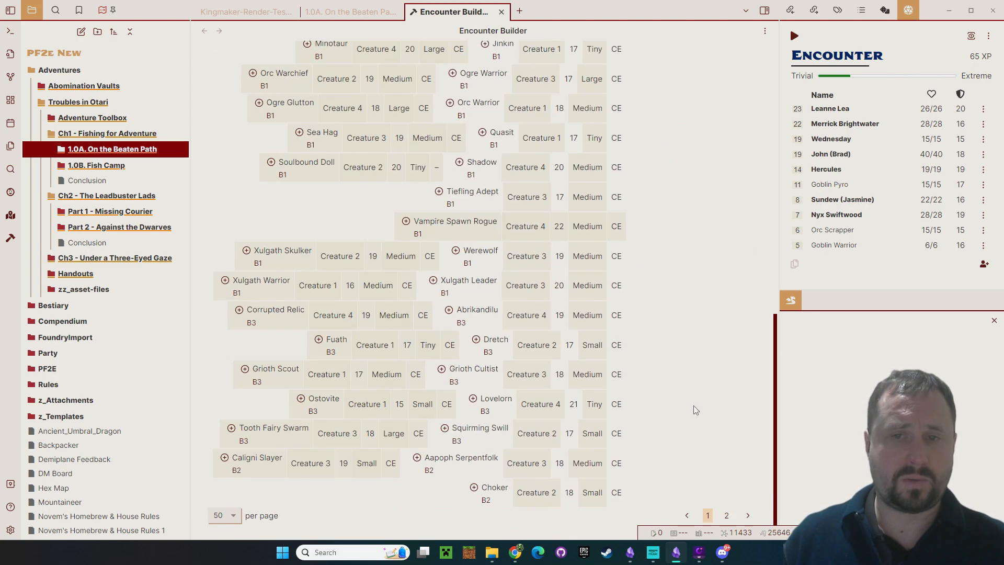
scroll(699, 415, "up", 9)
scroll(699, 415, "up", 3)
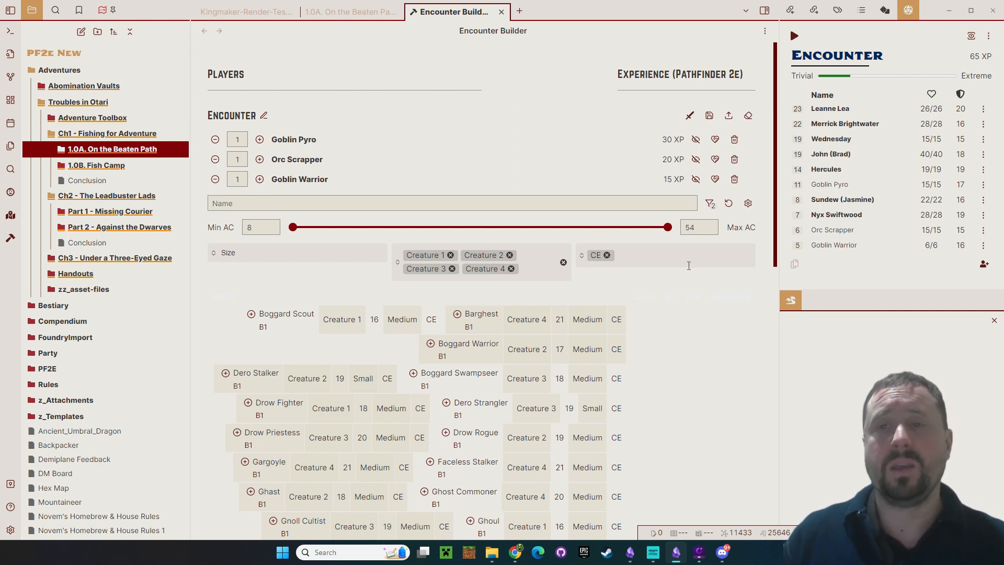
left_click(748, 203)
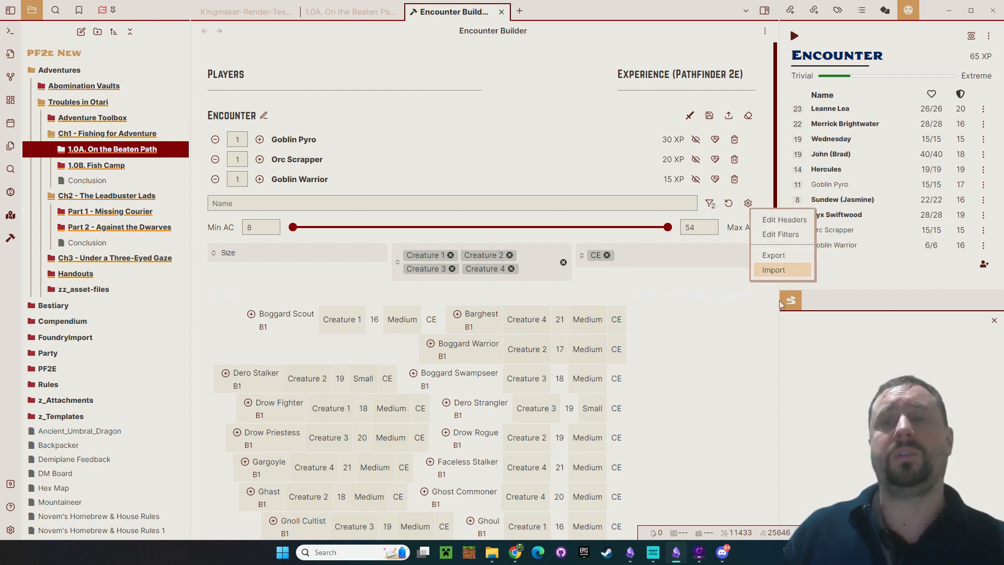
left_click(689, 296)
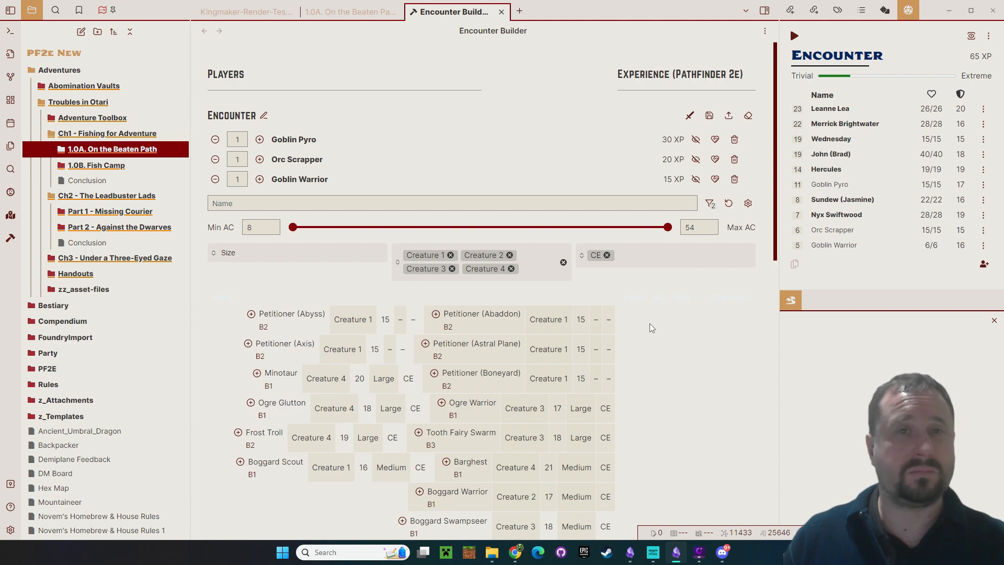
Inspect the Kingmaker-Render-Tester note's source text and the property names offered for a new property
left_click(345, 12)
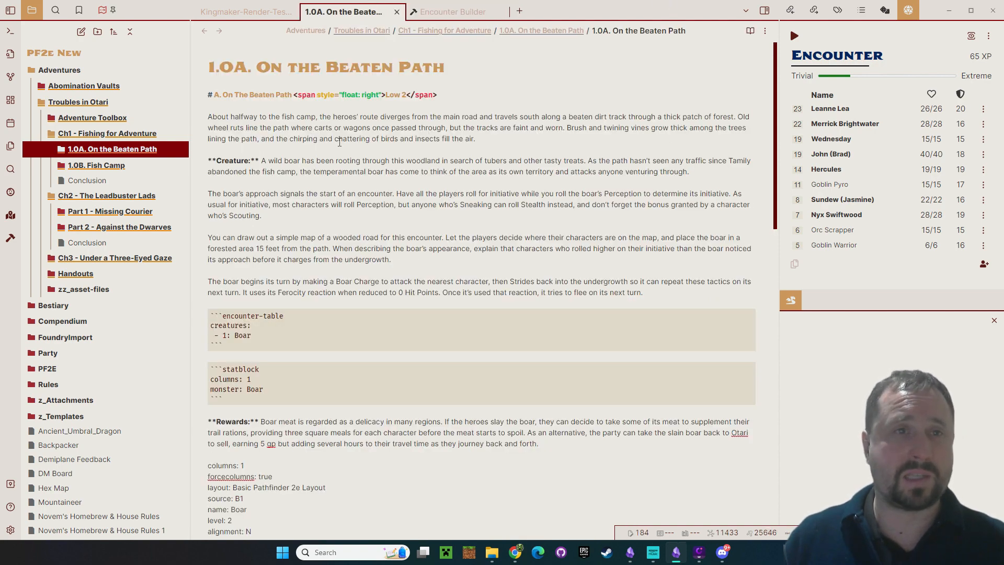
left_click(239, 12)
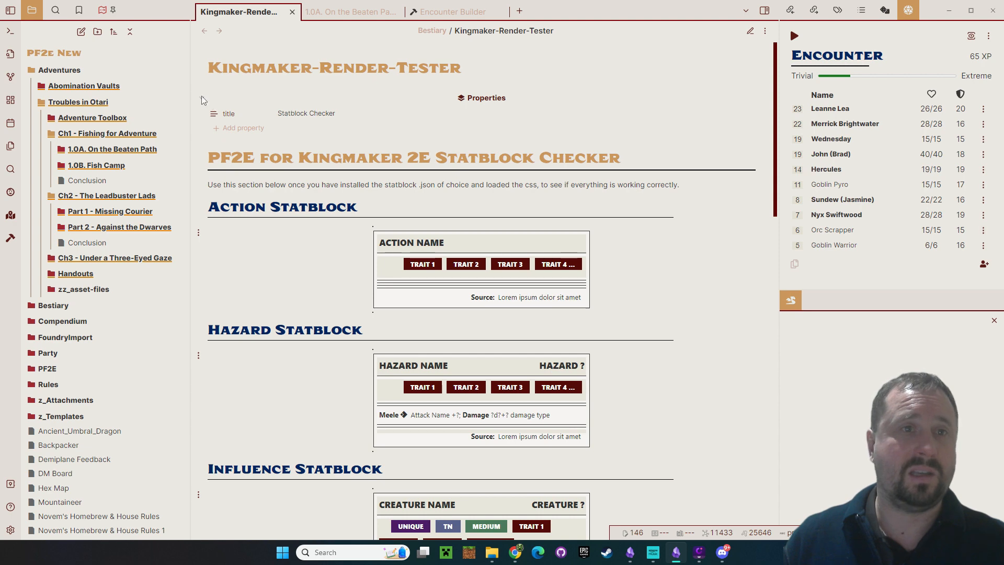
left_click(750, 32)
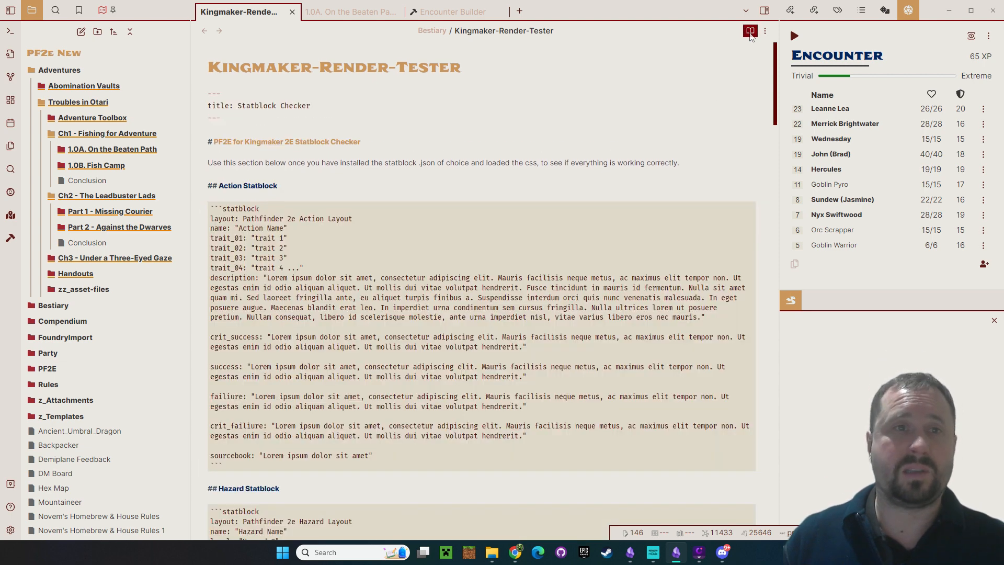
left_click(750, 32)
left_click(236, 134)
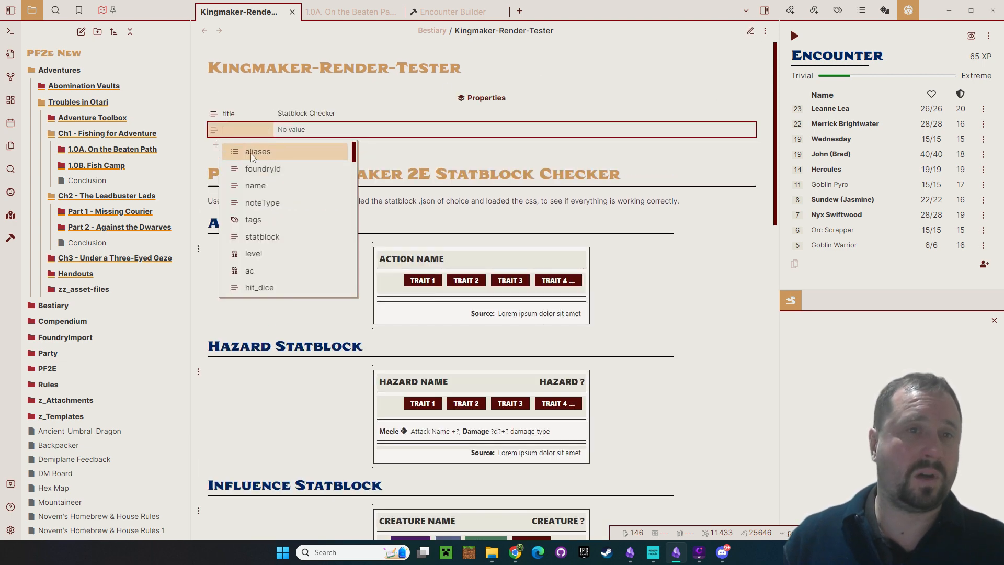
left_click(210, 89)
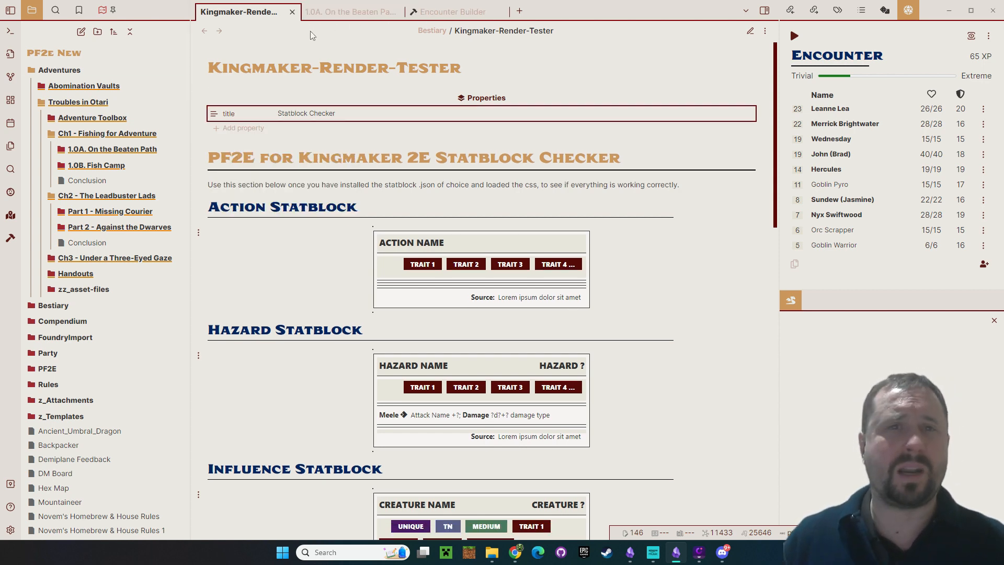
Review the Boar statblock fields in the 1.0A. On the Beaten Path note, and return to the Encounter Builder's creature table
left_click(335, 12)
scroll(447, 227, "down", 6)
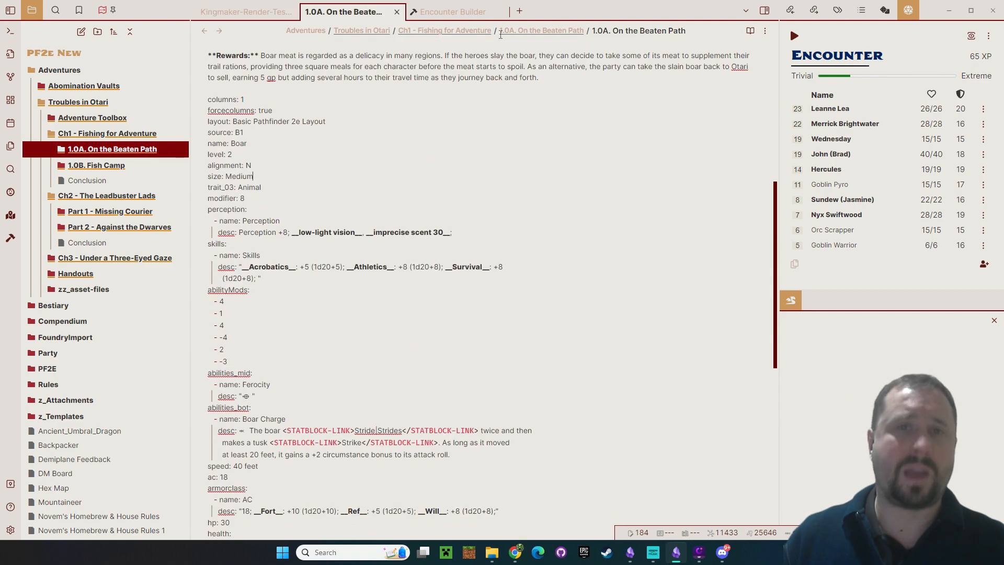
left_click(453, 12)
scroll(732, 361, "down", 4)
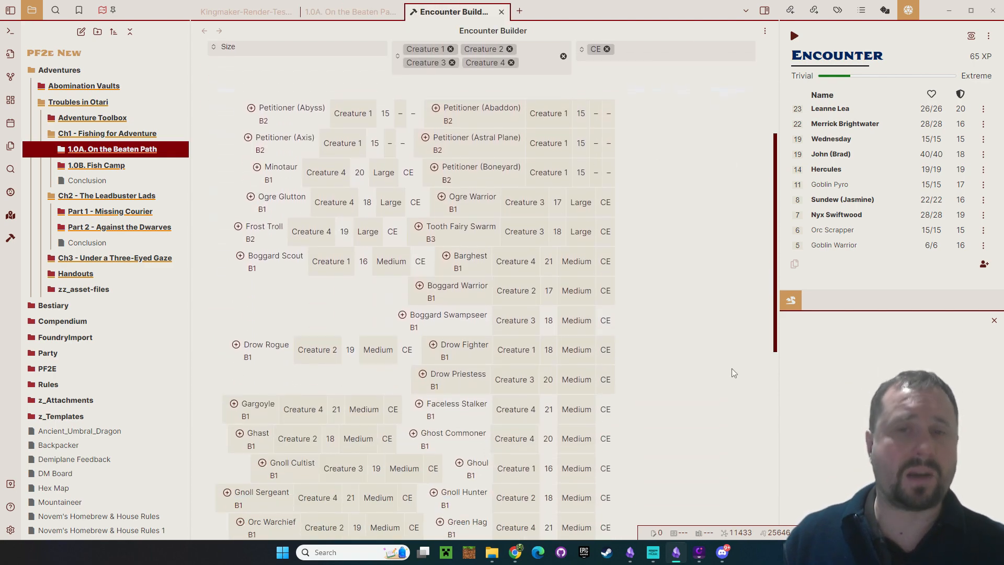
scroll(704, 321, "up", 4)
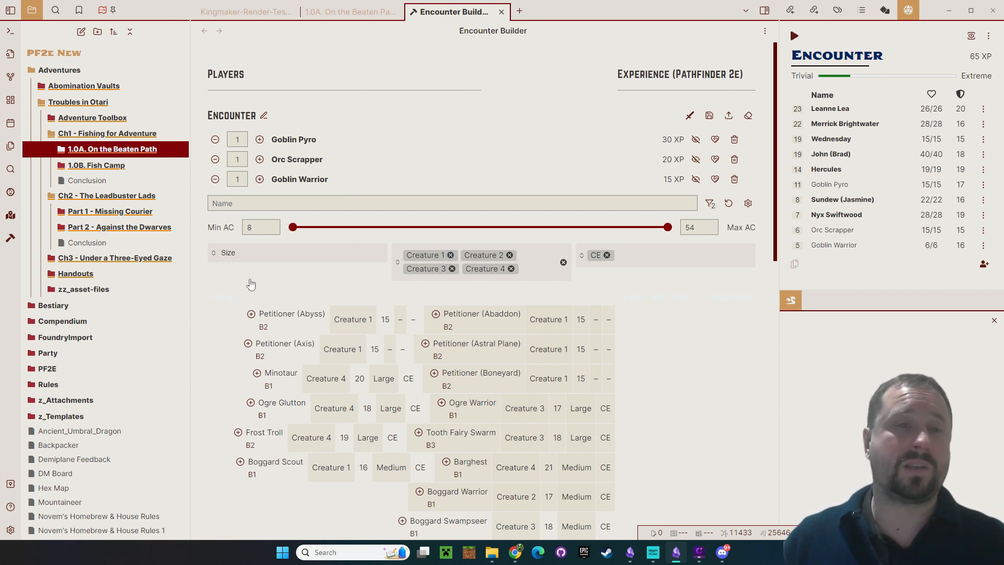
Choose a size in the creature table's Size filter and close its list of choices
left_click(334, 249)
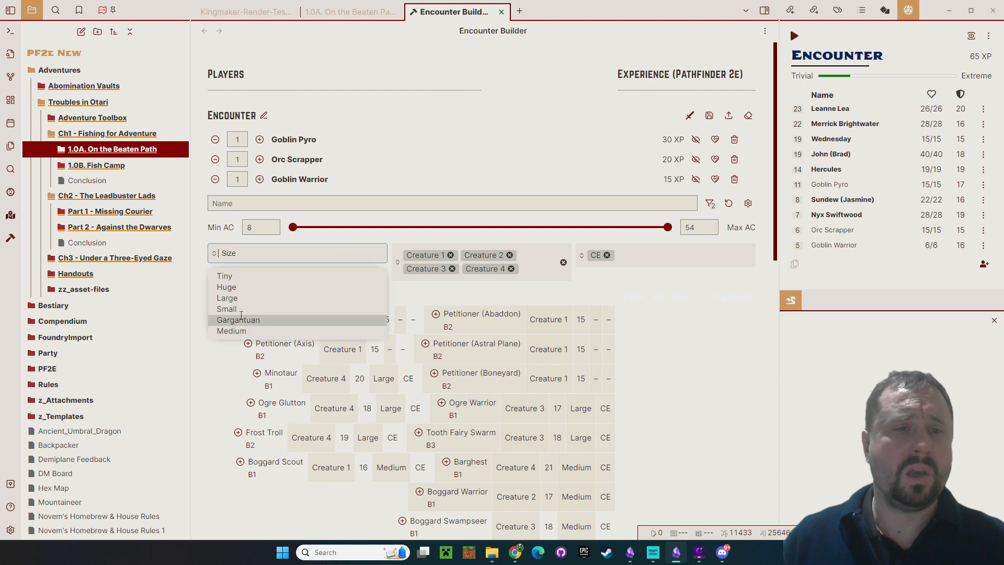
left_click(230, 303)
left_click(724, 306)
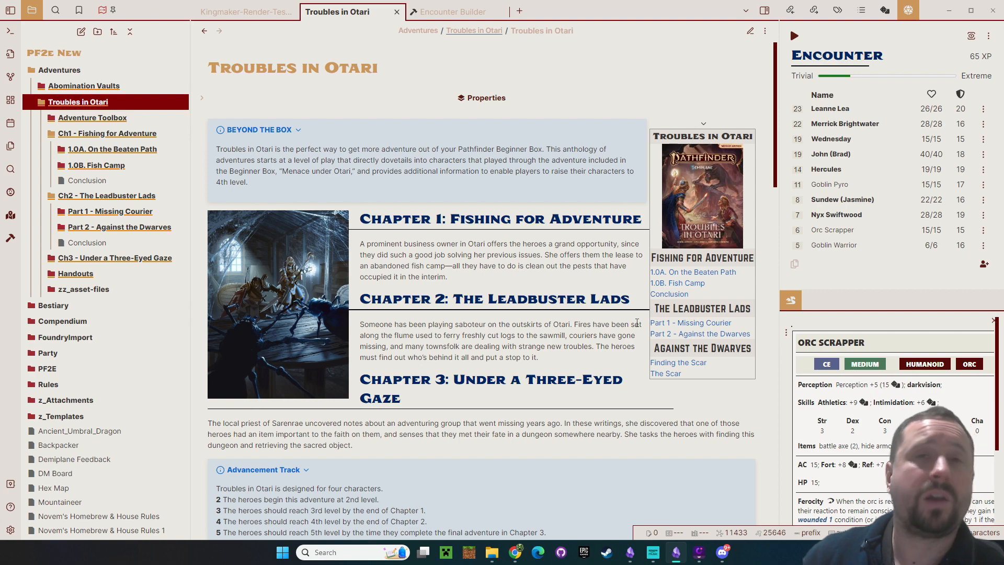
Switch to the Obsidian TTRPG Tutorials site in Chrome and open its Getting Started page
mouse_move(515, 552)
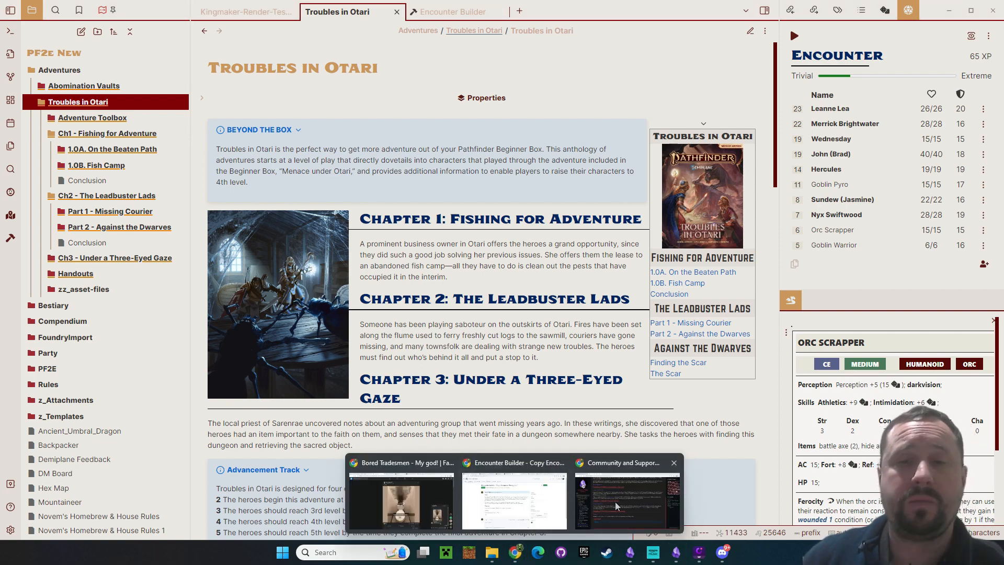
left_click(518, 496)
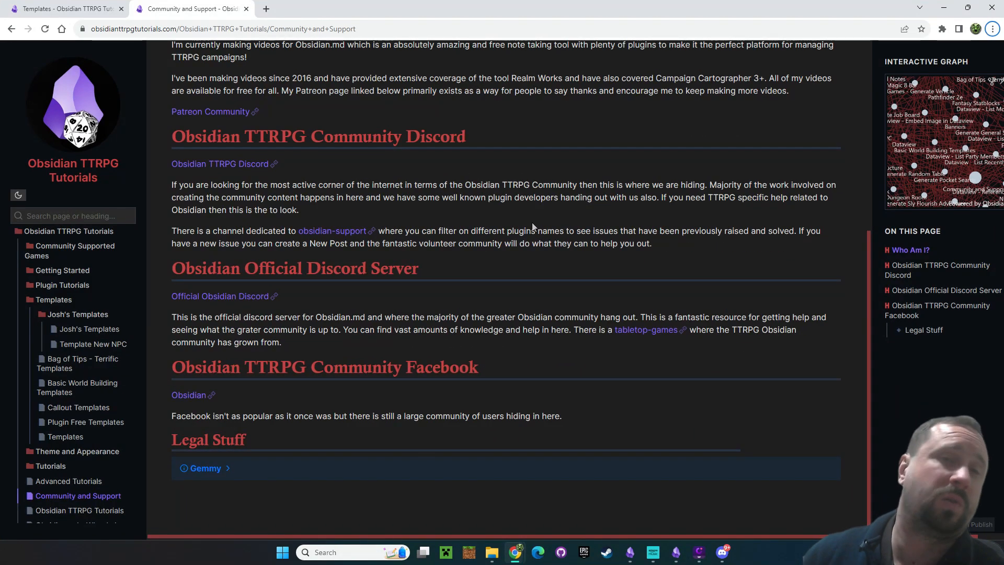
scroll(536, 227, "up", 5)
scroll(539, 226, "up", 1)
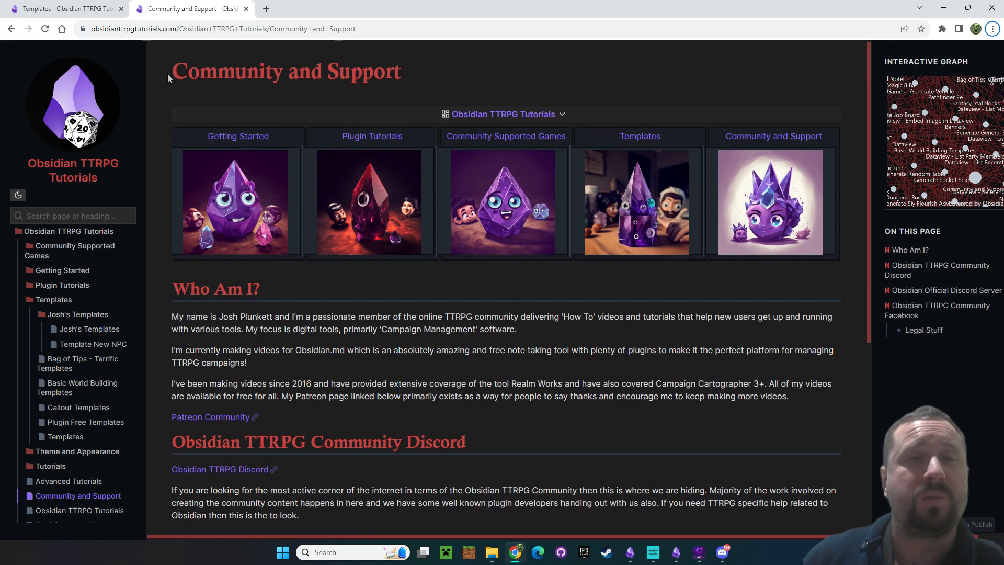
left_click(246, 138)
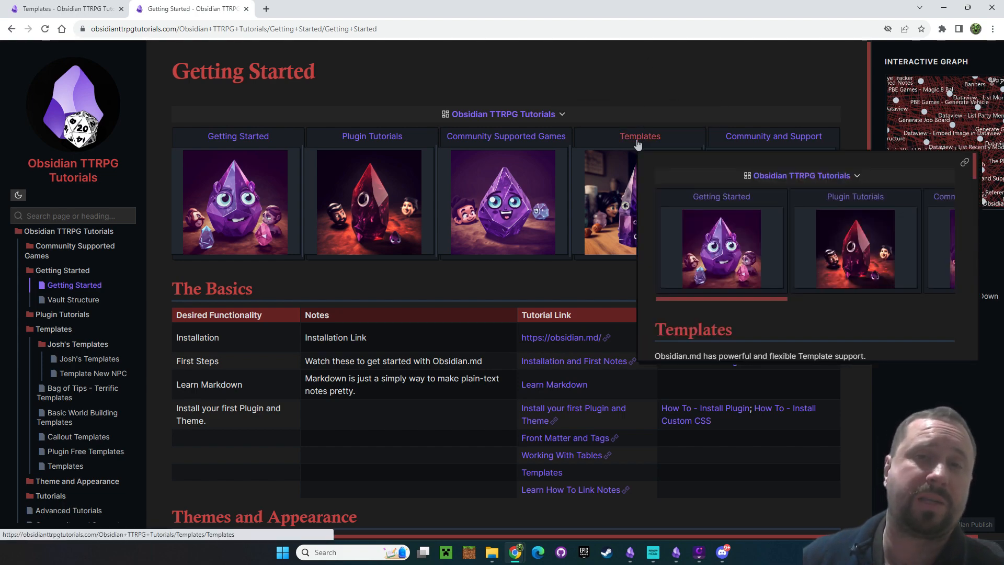
Open the site's Templates page and read through its Functionality Templates and Note Templates sections
left_click(635, 140)
scroll(710, 99, "down", 4)
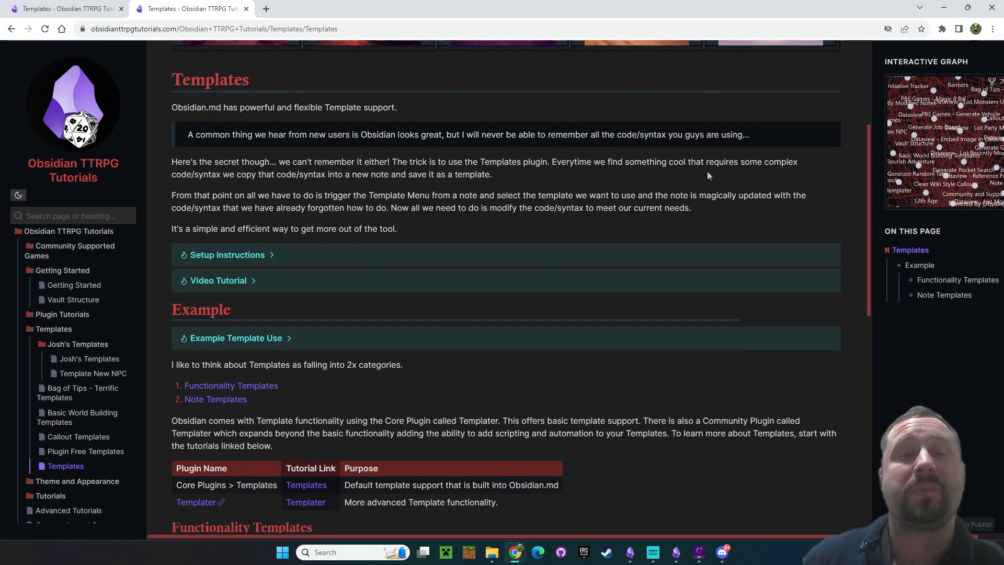
scroll(707, 171, "down", 3)
scroll(657, 195, "down", 5)
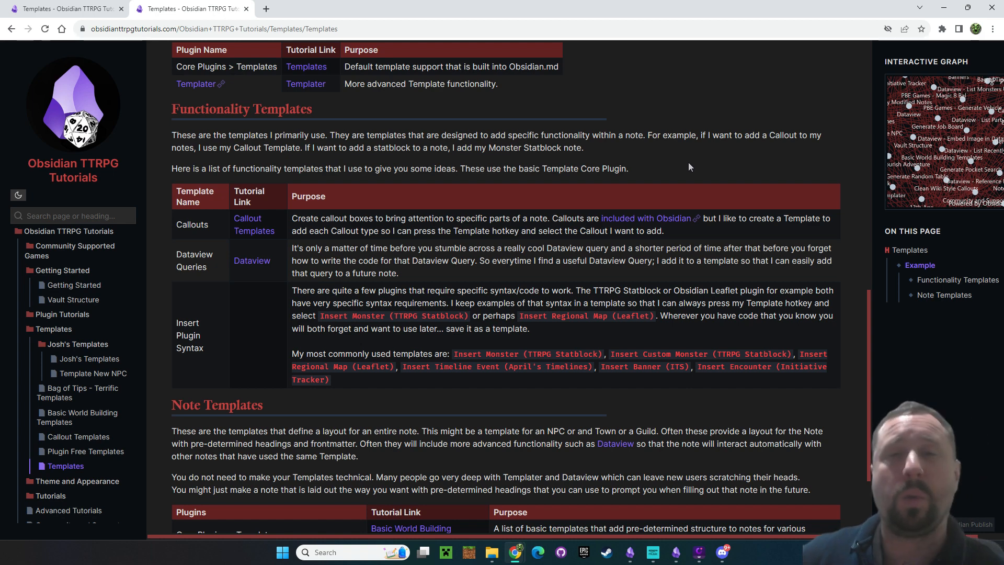
scroll(601, 264, "down", 2)
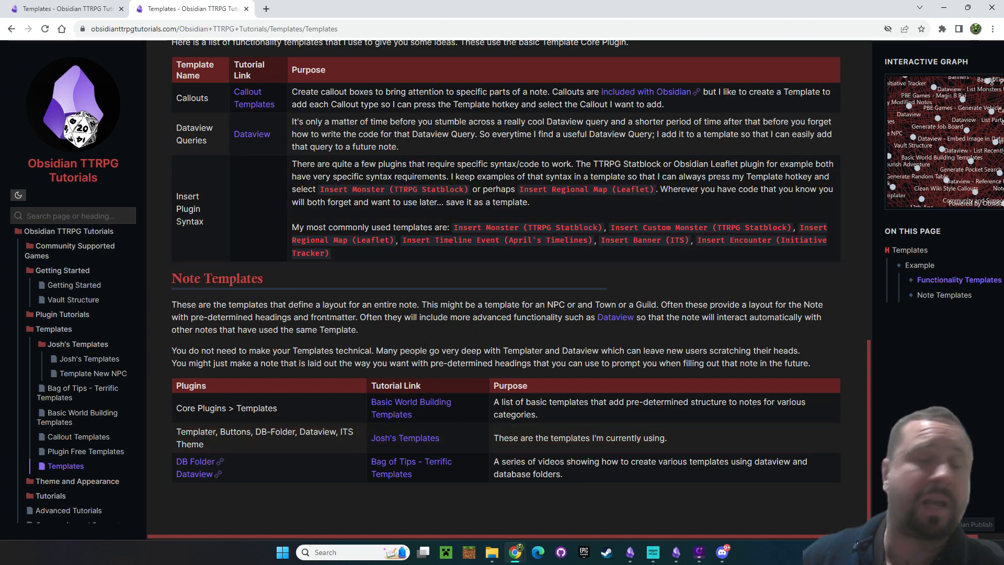
Open the page about the author's current templates in a new tab and read how they work and which plugins they require
middle_click(399, 440)
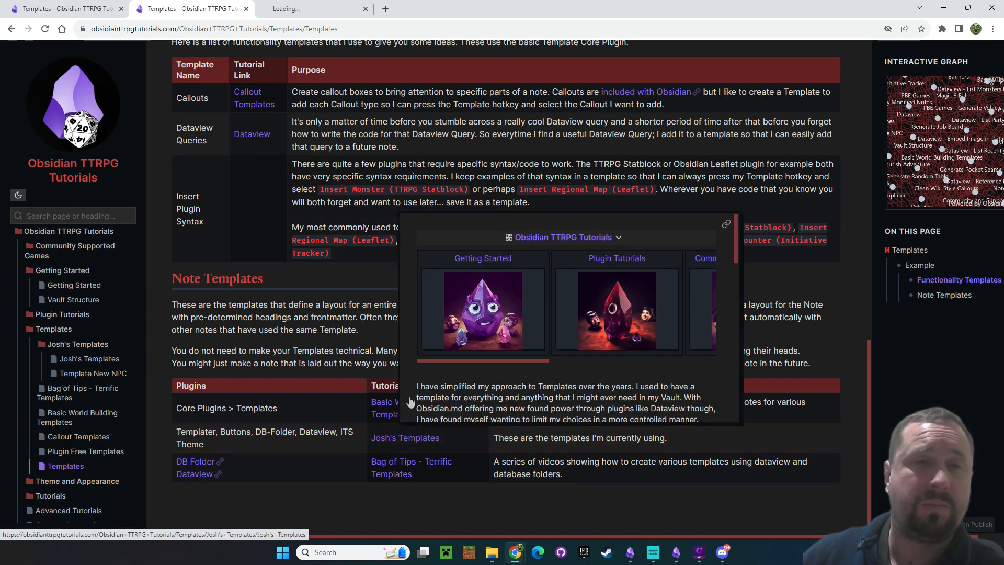
key("ctrl+Tab")
scroll(589, 330, "down", 2)
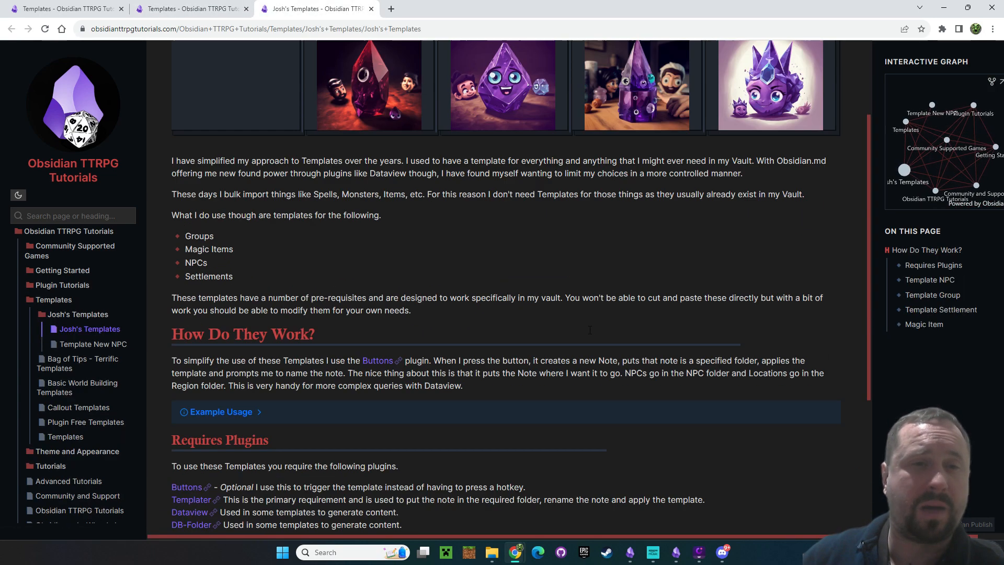
scroll(589, 334, "down", 4)
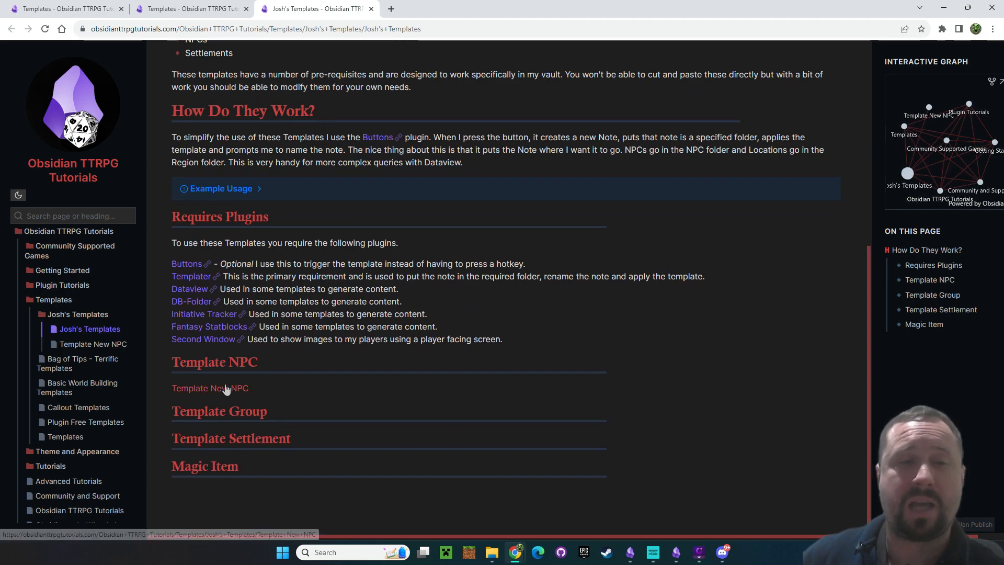
Open the Template New NPC page in a new tab and examine its template code and Front Matter section
middle_click(202, 392)
key("ctrl+Tab")
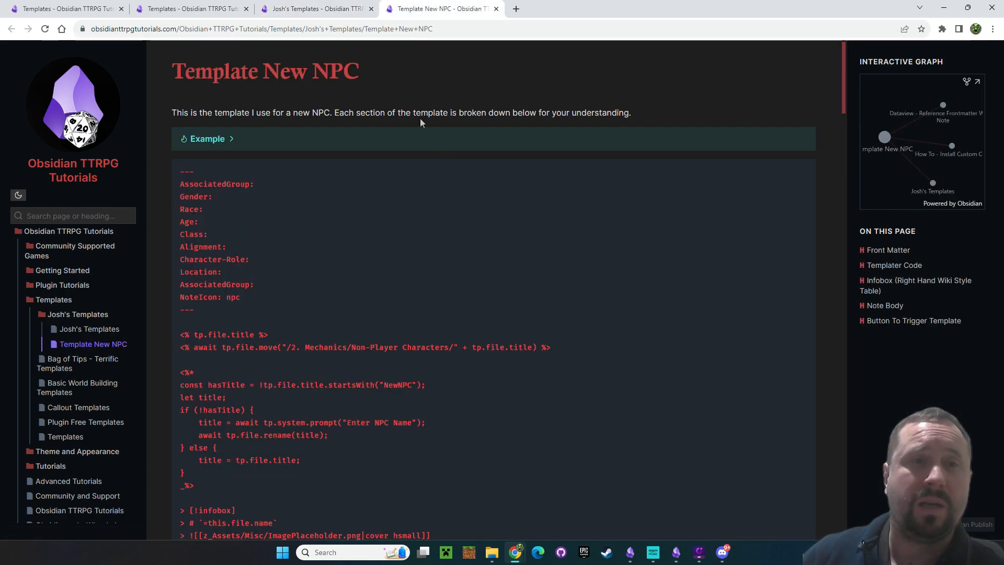
scroll(571, 346, "down", 15)
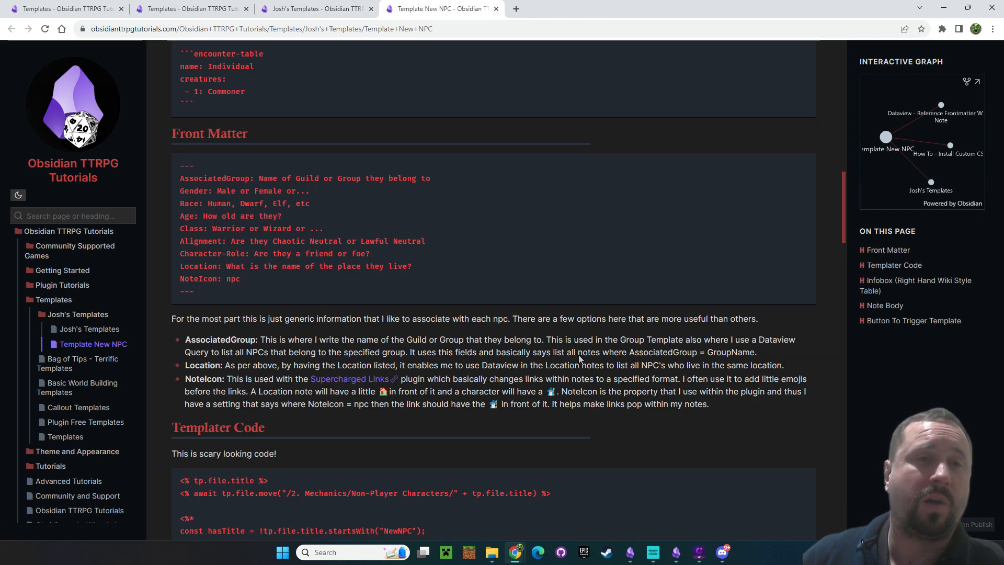
scroll(579, 358, "up", 7)
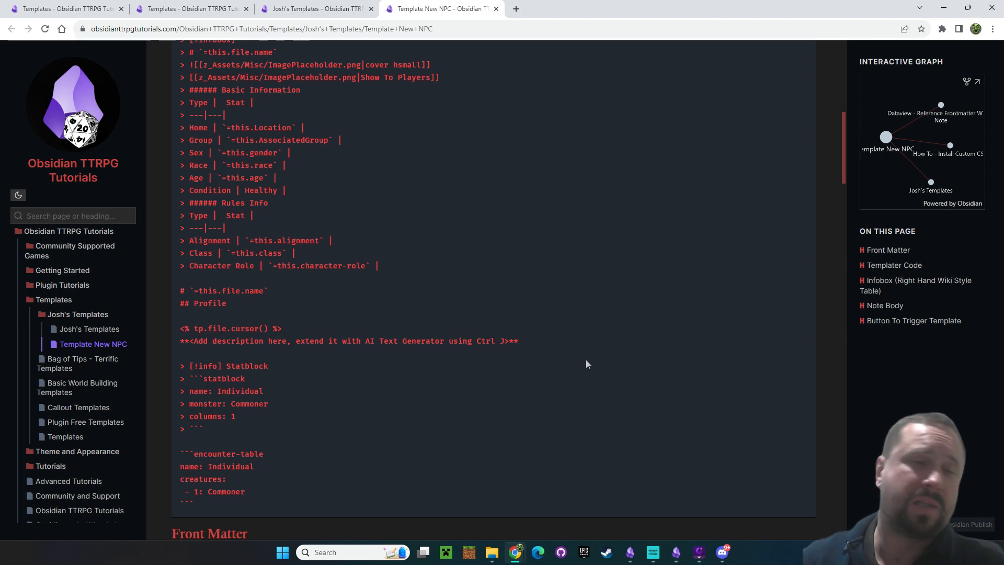
scroll(589, 365, "up", 5)
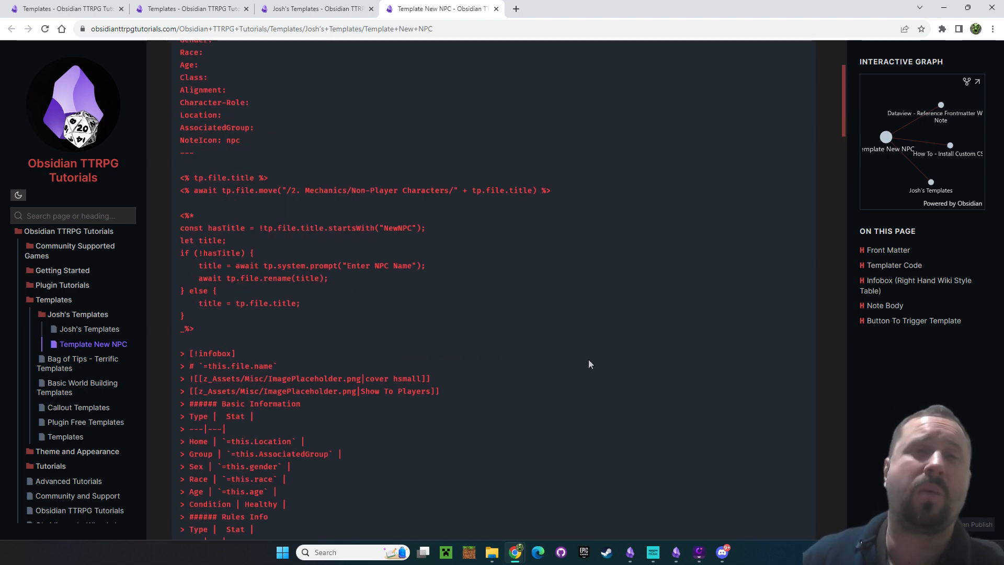
scroll(616, 254, "up", 3)
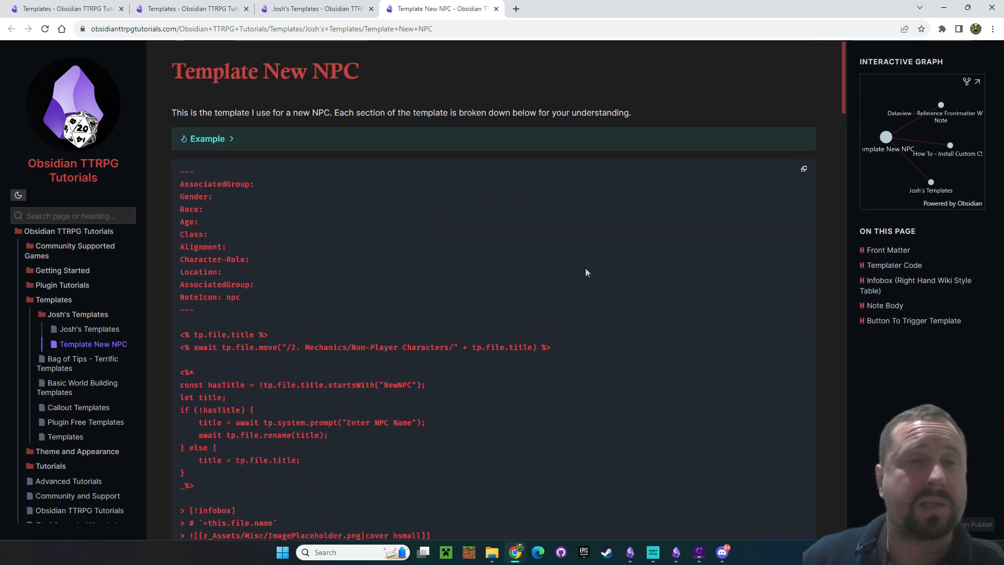
Return to the first Templates page, open the Community and Support page from there, and read its Discord and community sections
left_click(295, 8)
left_click(193, 8)
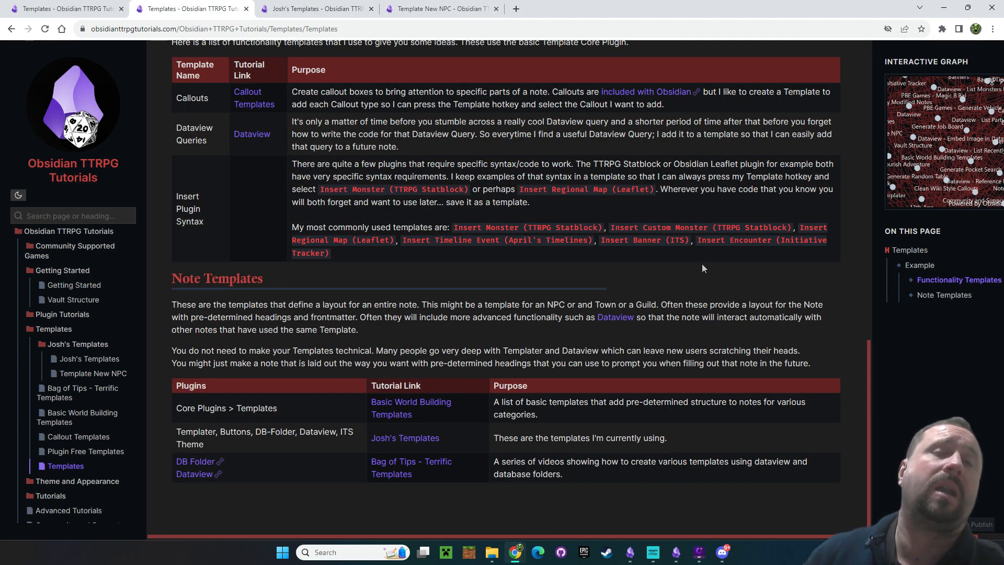
left_click(66, 9)
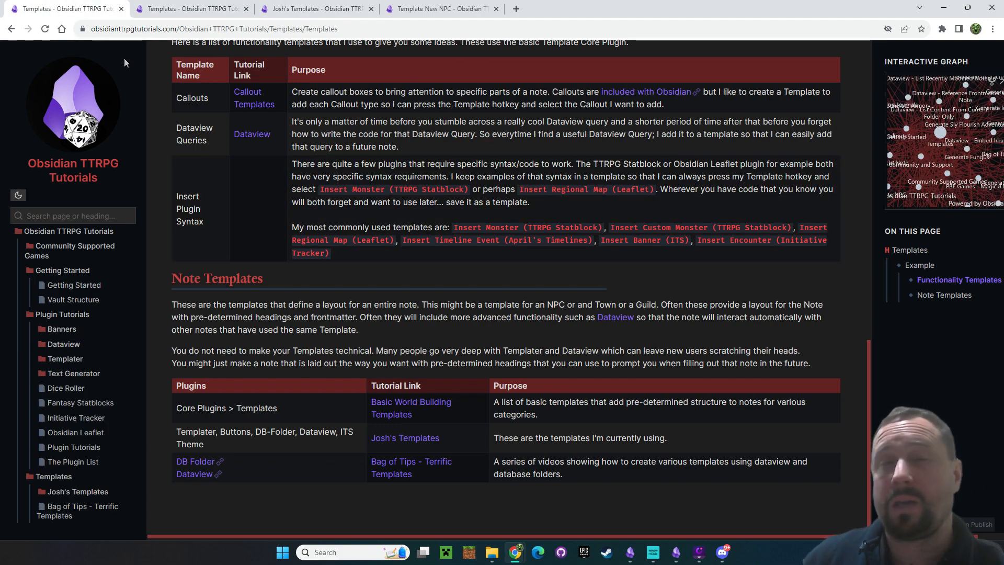
scroll(796, 108, "up", 15)
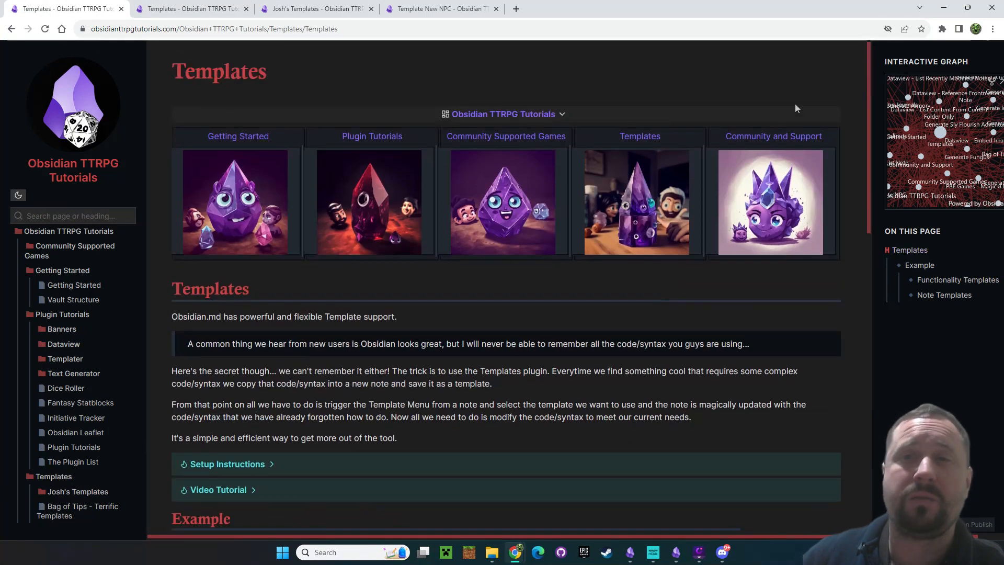
left_click(753, 137)
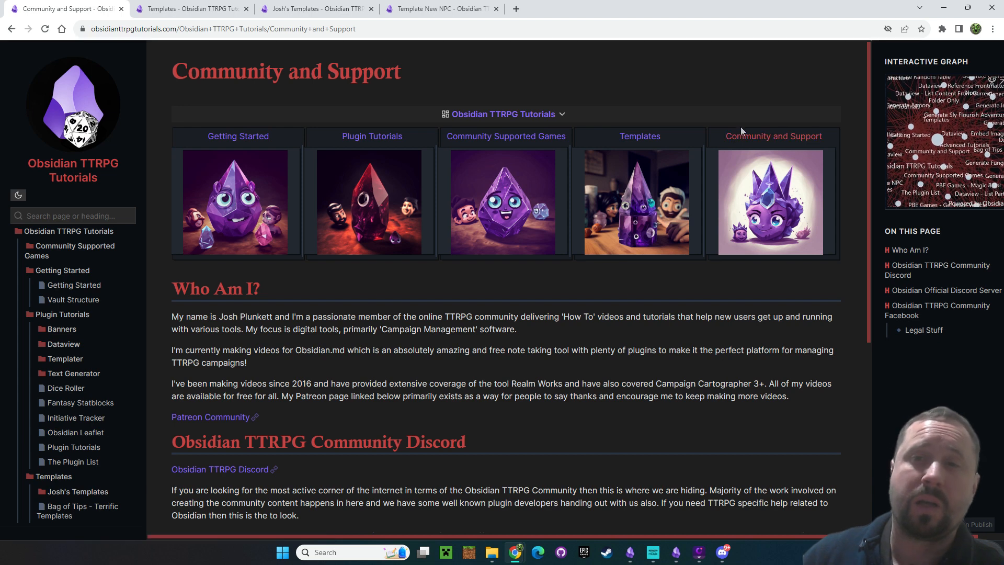
scroll(239, 319, "down", 2)
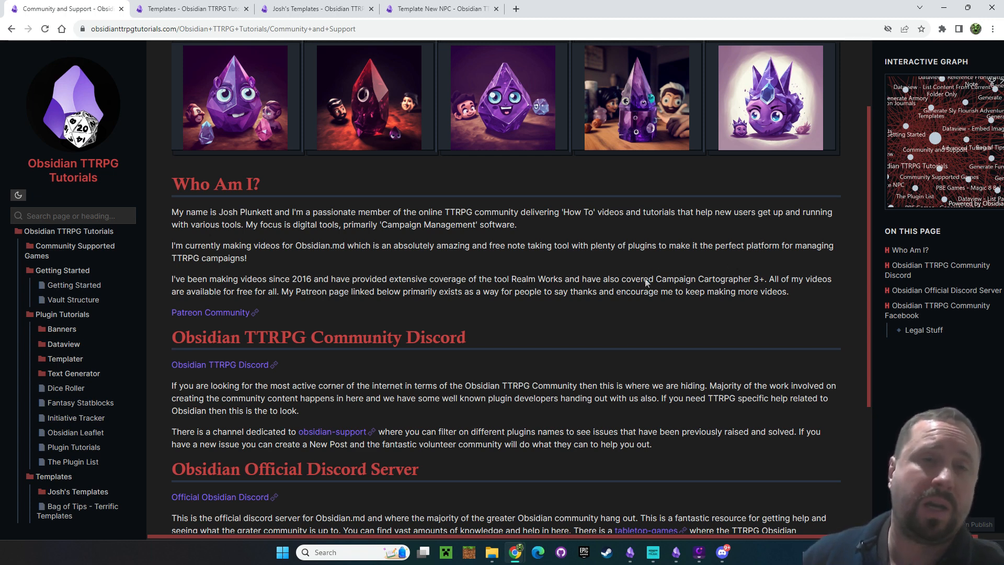
scroll(646, 283, "down", 2)
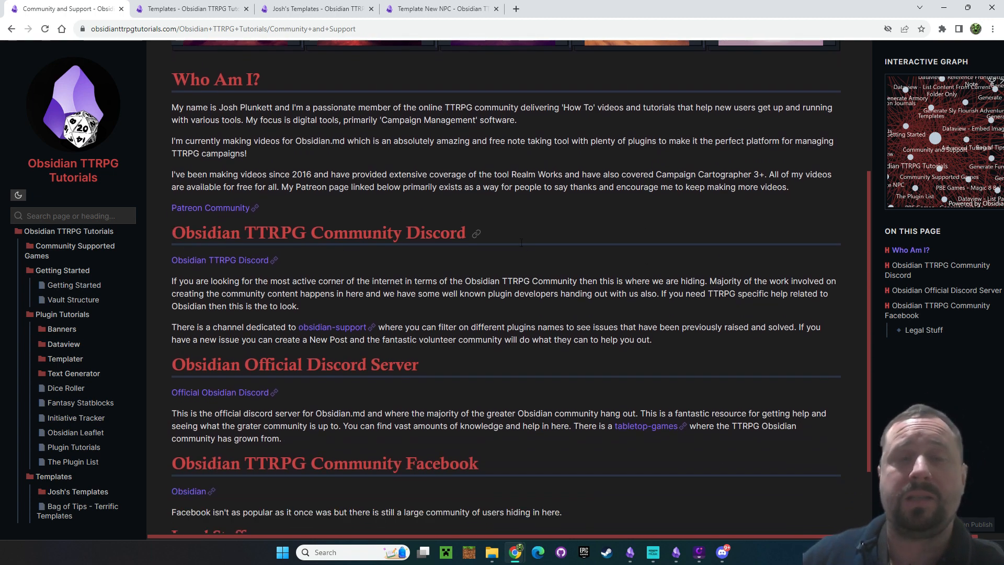